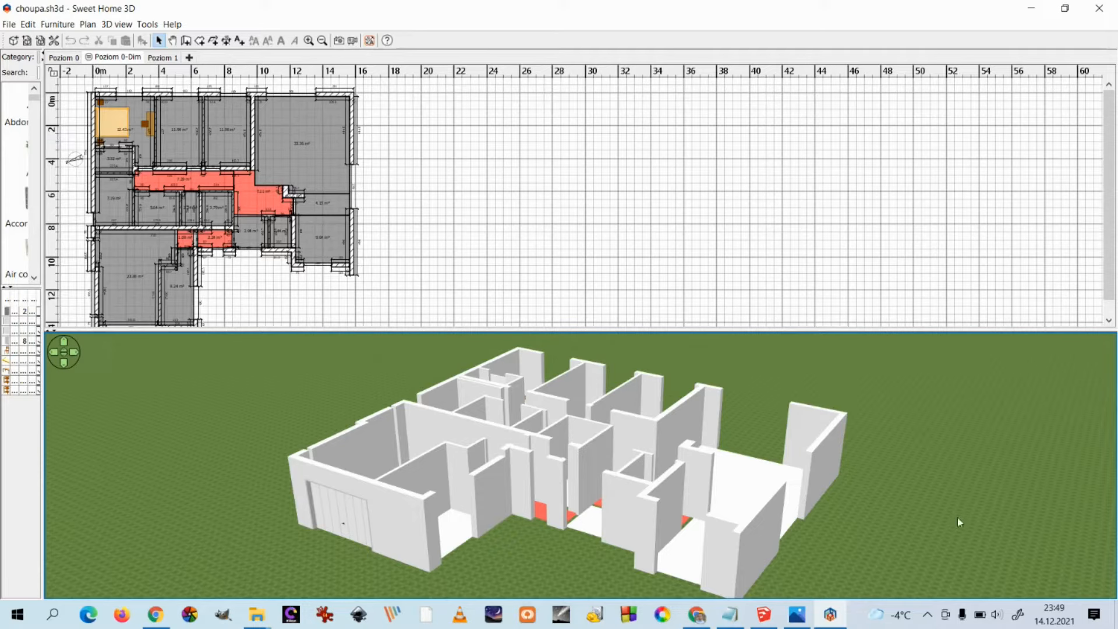
# Export the house from the 3D view as choupa.obj, overwriting the existing file.
pyautogui.moveTo(935, 480); pyautogui.dragTo(632, 443)
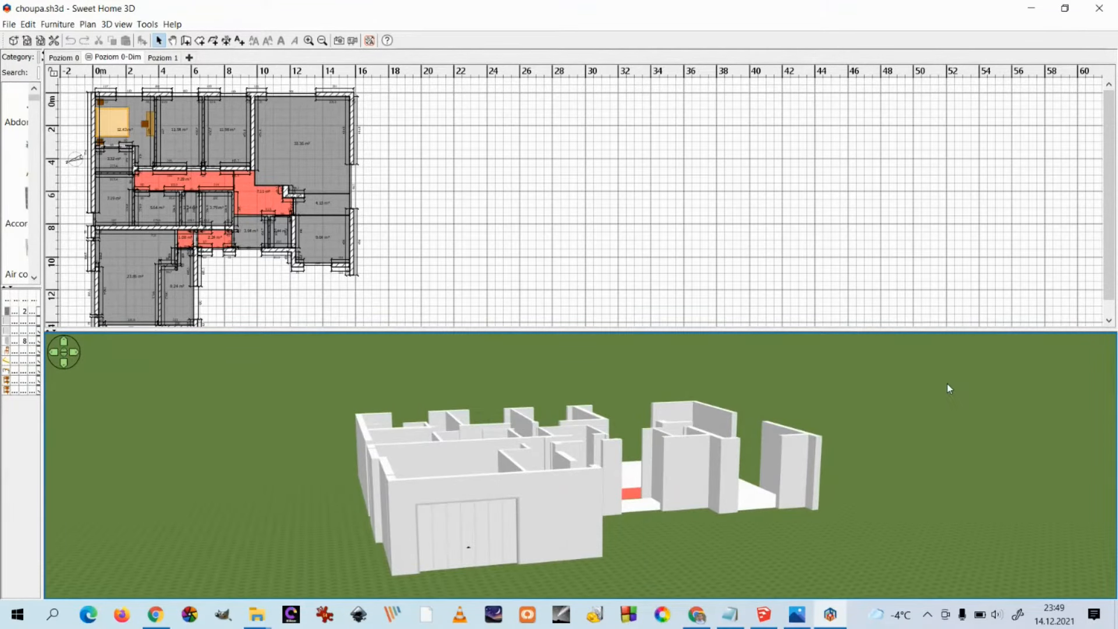
pyautogui.moveTo(949, 388); pyautogui.dragTo(900, 400)
pyautogui.rightClick(848, 397)
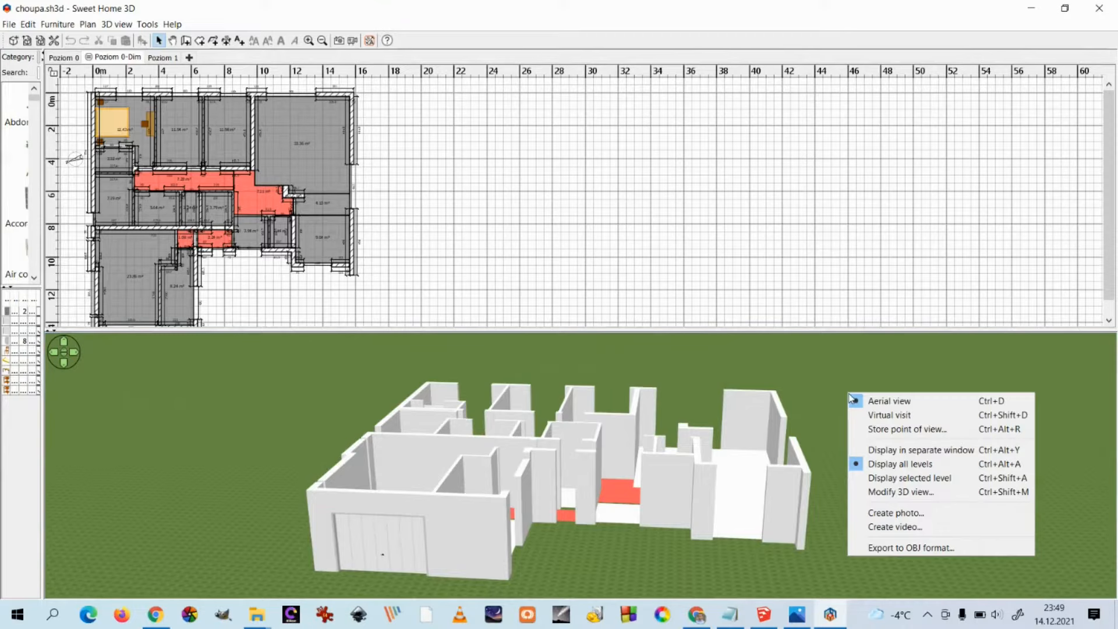
pyautogui.click(878, 546)
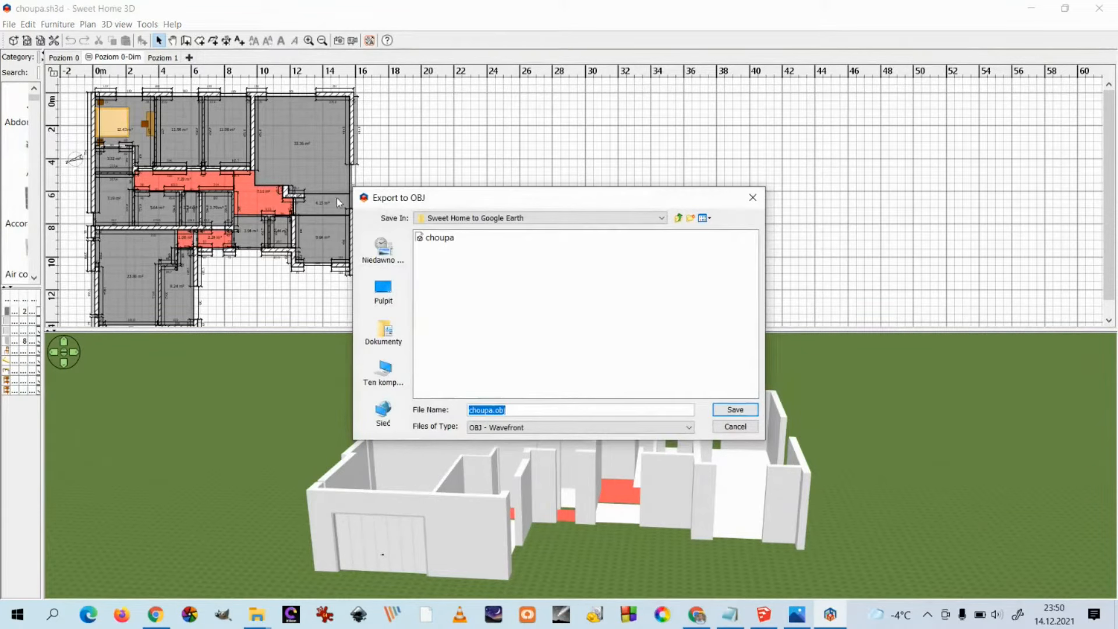
pyautogui.click(434, 240)
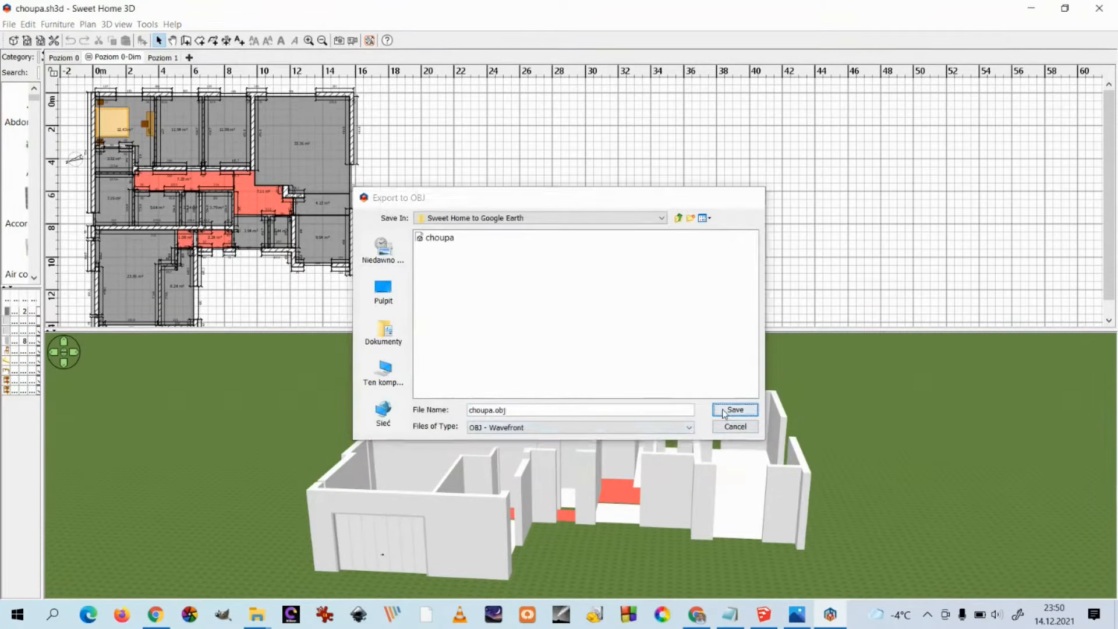
pyautogui.click(733, 411)
pyautogui.click(527, 340)
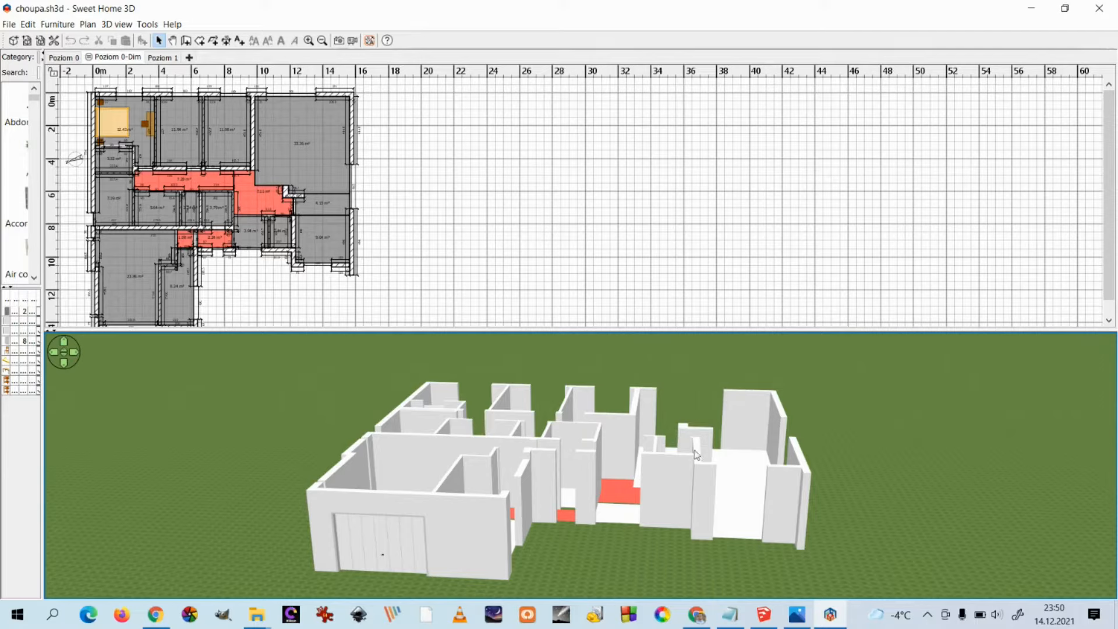
# Switch from Sweet Home 3D to the empty Untitled SketchUp model.
pyautogui.click(763, 616)
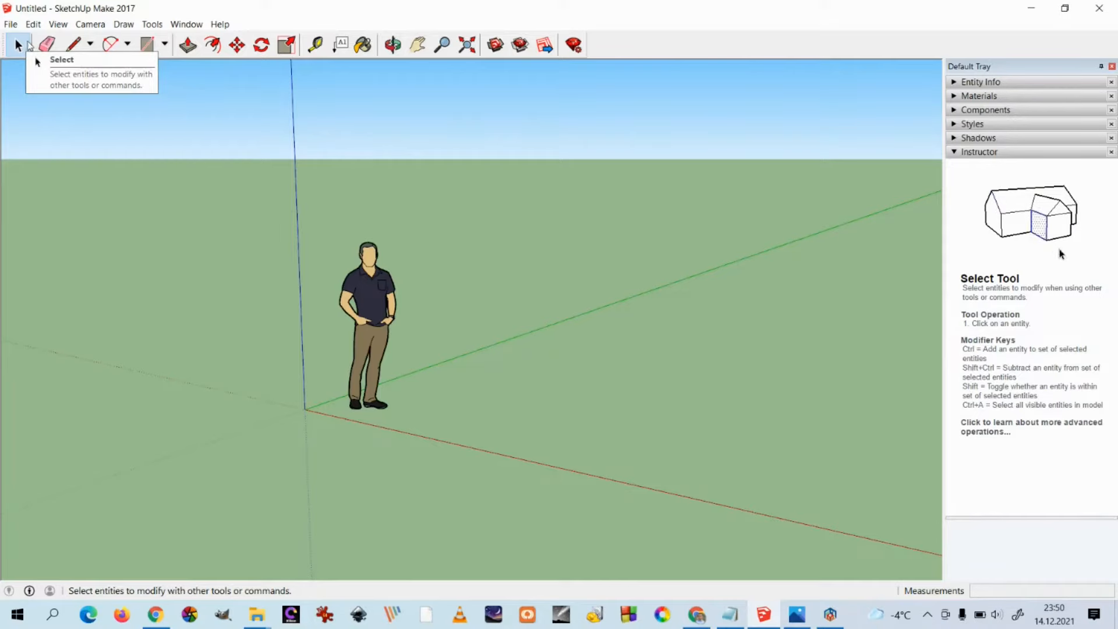
pyautogui.moveTo(263, 616)
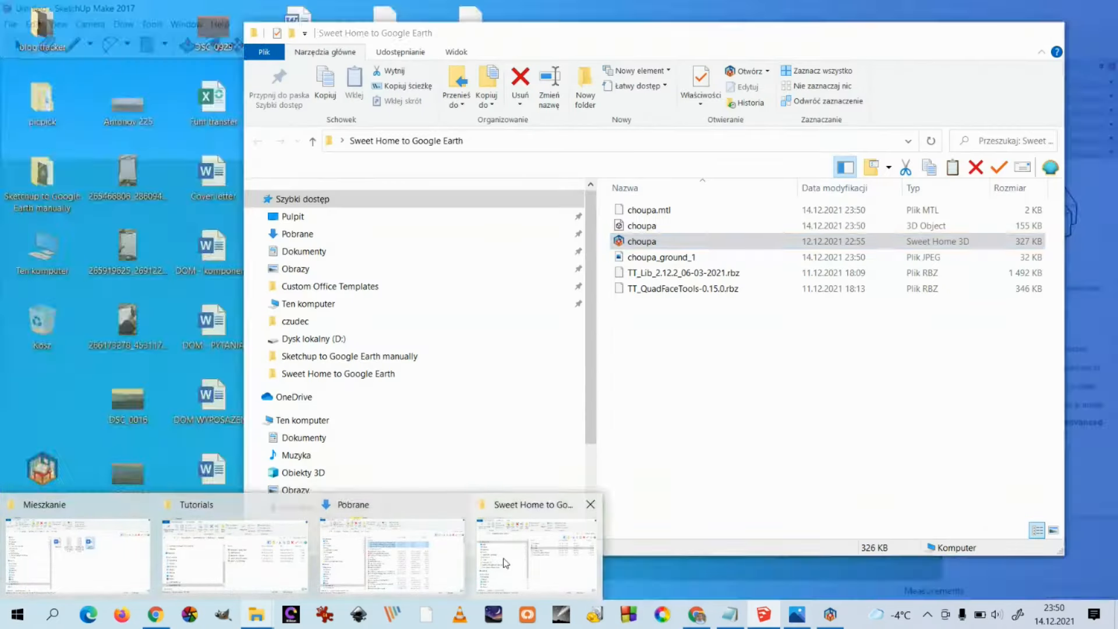
pyautogui.click(497, 564)
pyautogui.moveTo(711, 326); pyautogui.dragTo(620, 264)
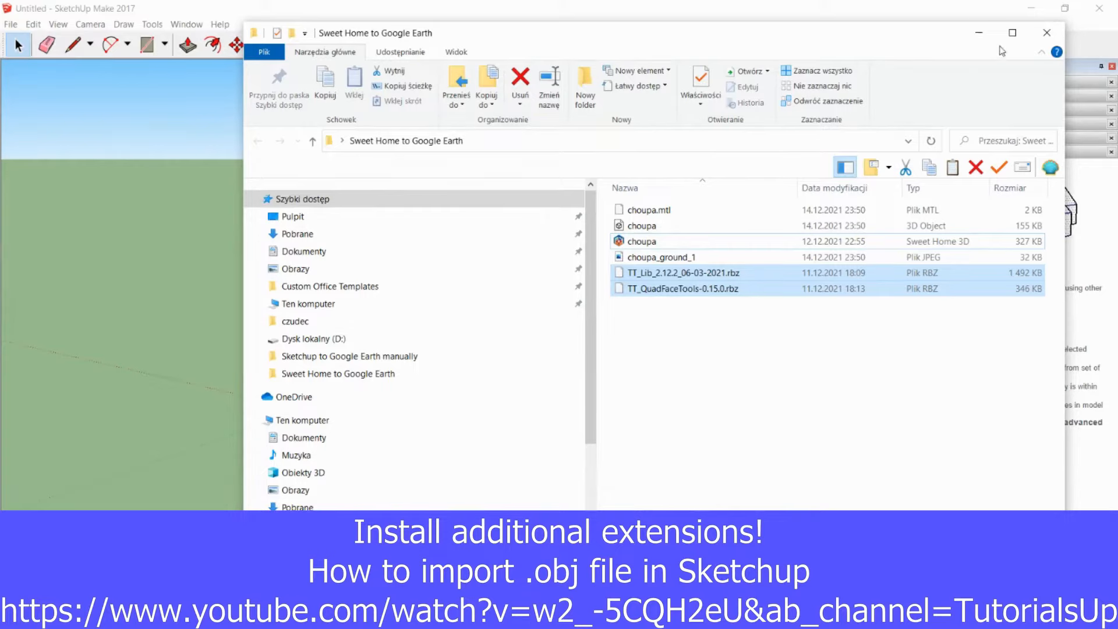
pyautogui.click(979, 36)
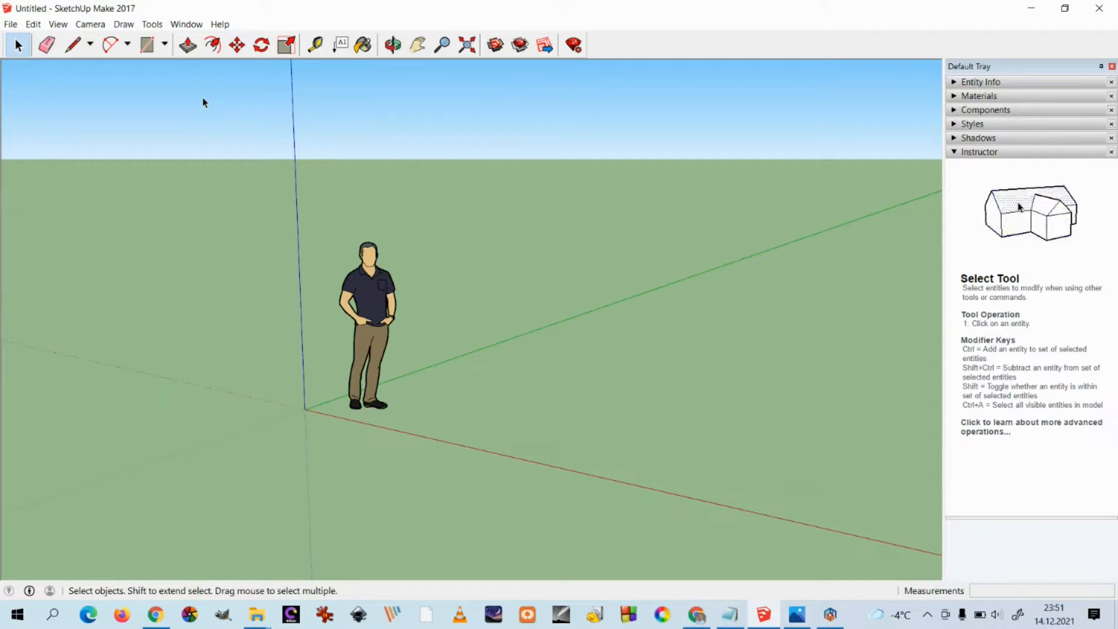
# Start a File > Import with type OBJ Files - QuadFace Tools (*.obj) and open its Options.
pyautogui.click(11, 24)
pyautogui.click(46, 207)
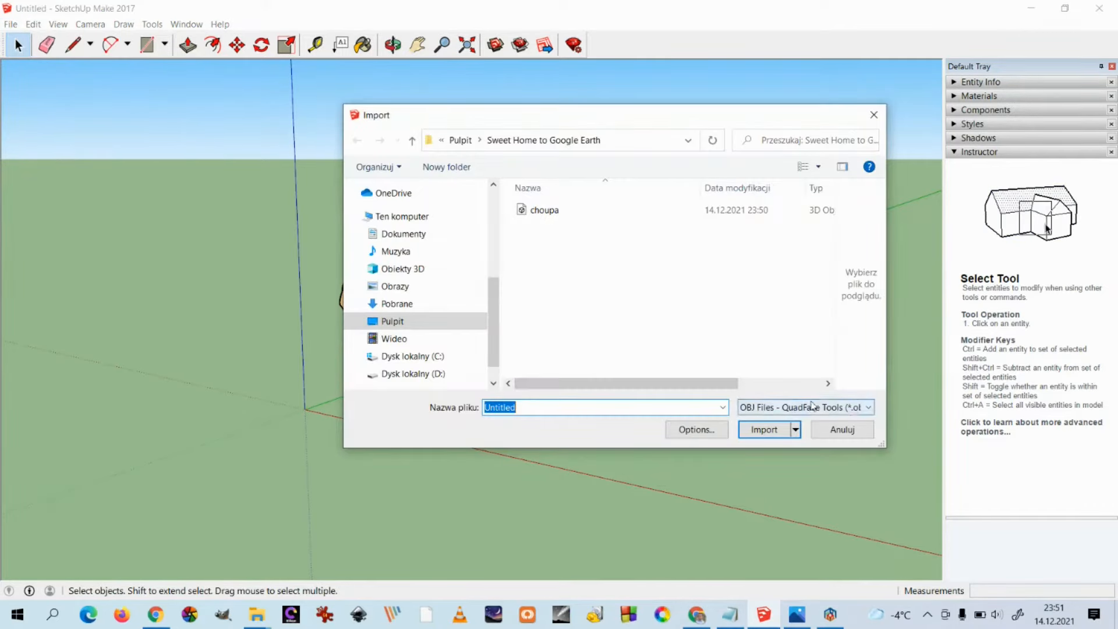
pyautogui.click(857, 407)
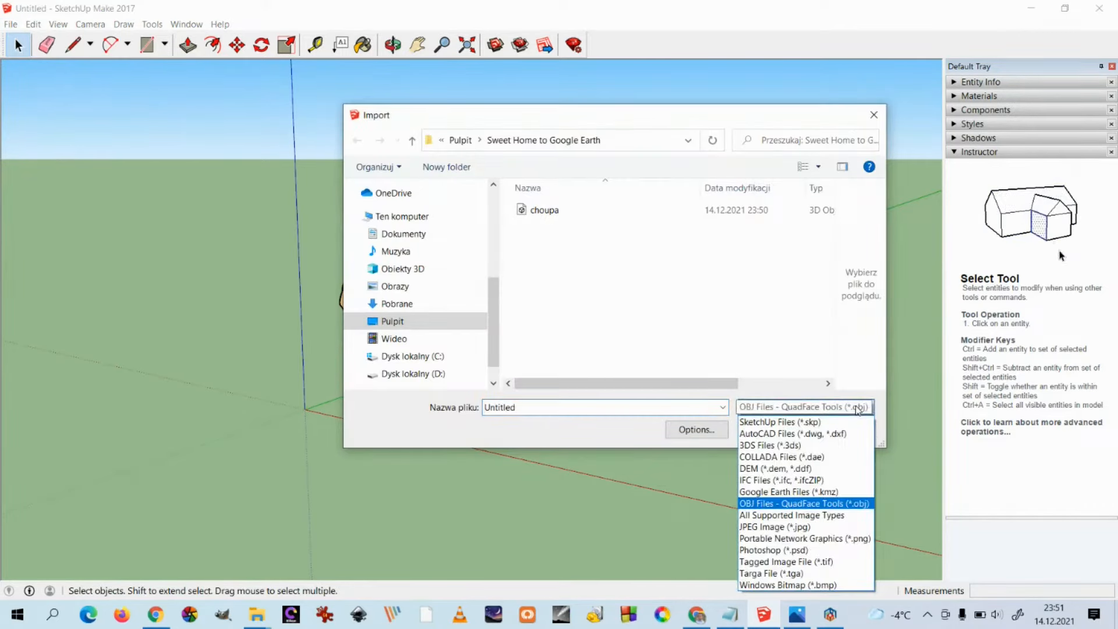
pyautogui.click(824, 503)
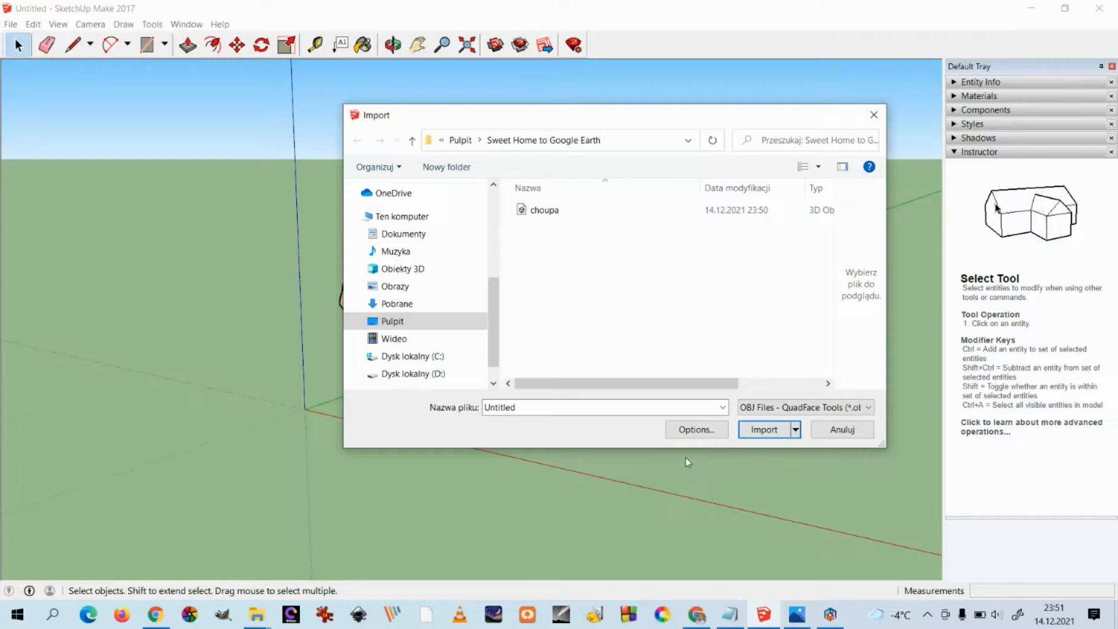
pyautogui.click(696, 430)
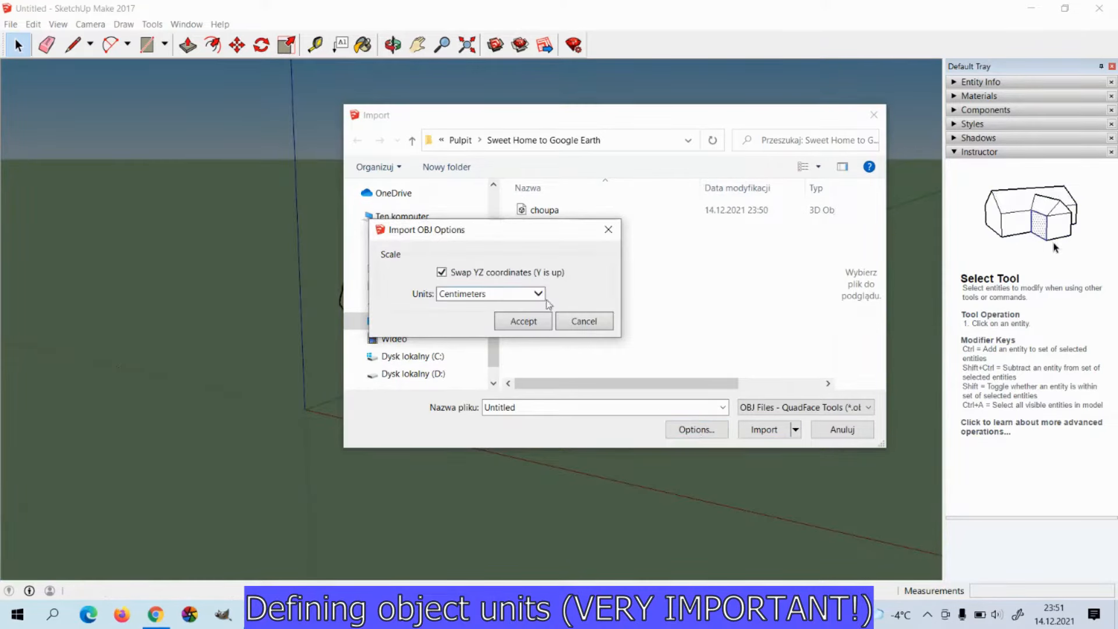
# Choose Centimeters as the OBJ import units, keeping Swap YZ coordinates checked, and accept.
pyautogui.click(538, 294)
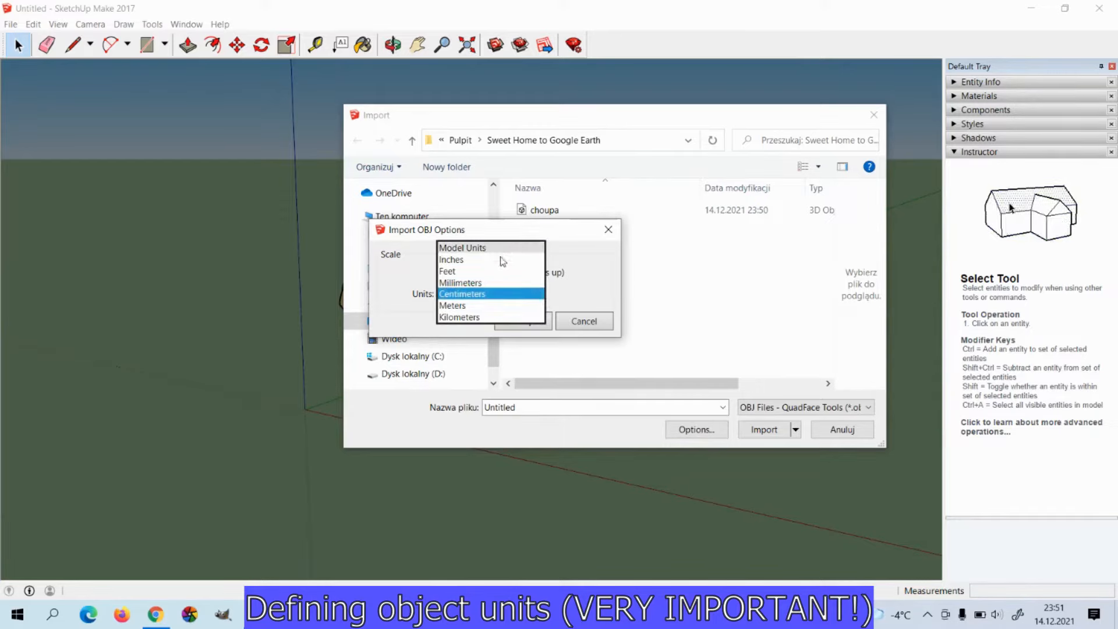
pyautogui.click(483, 294)
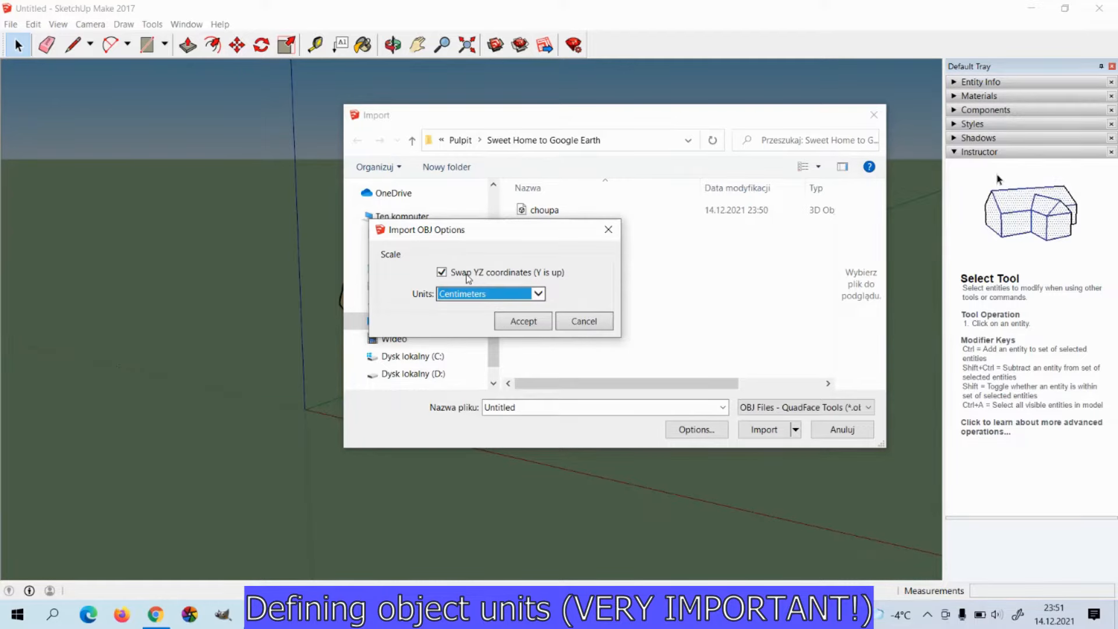
pyautogui.click(523, 322)
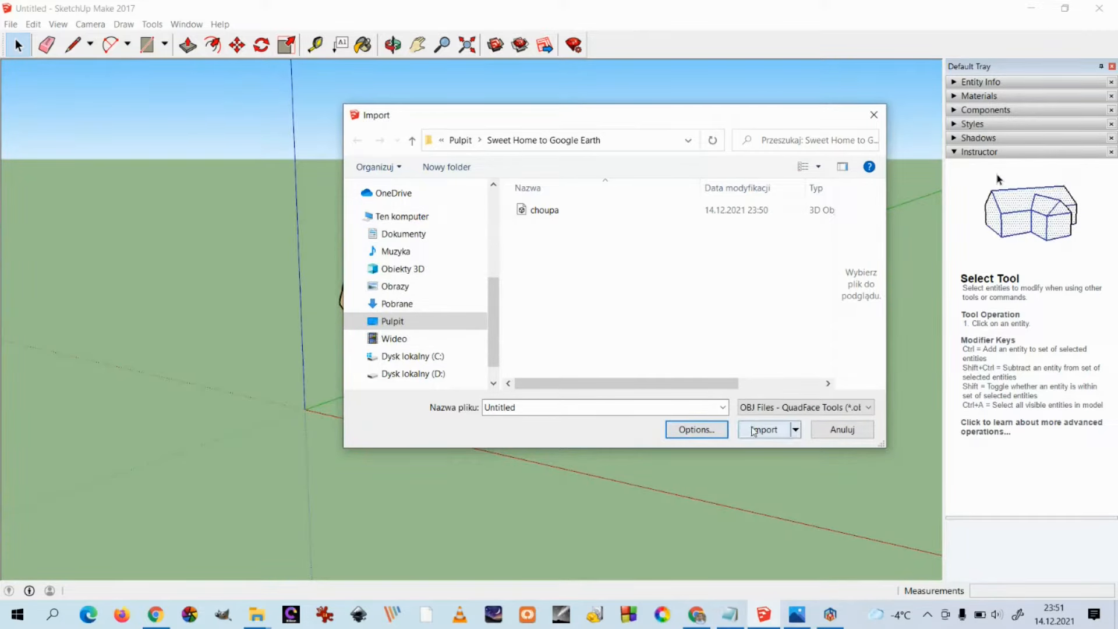
# Import the choupa file and dismiss the Validity Check report.
pyautogui.click(543, 211)
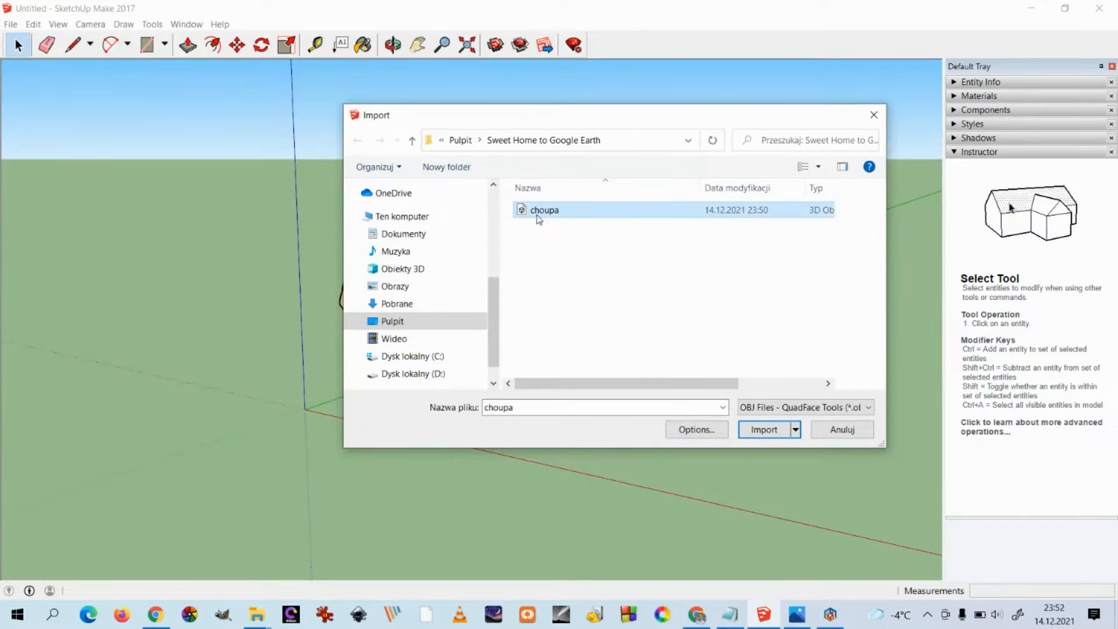
pyautogui.click(762, 431)
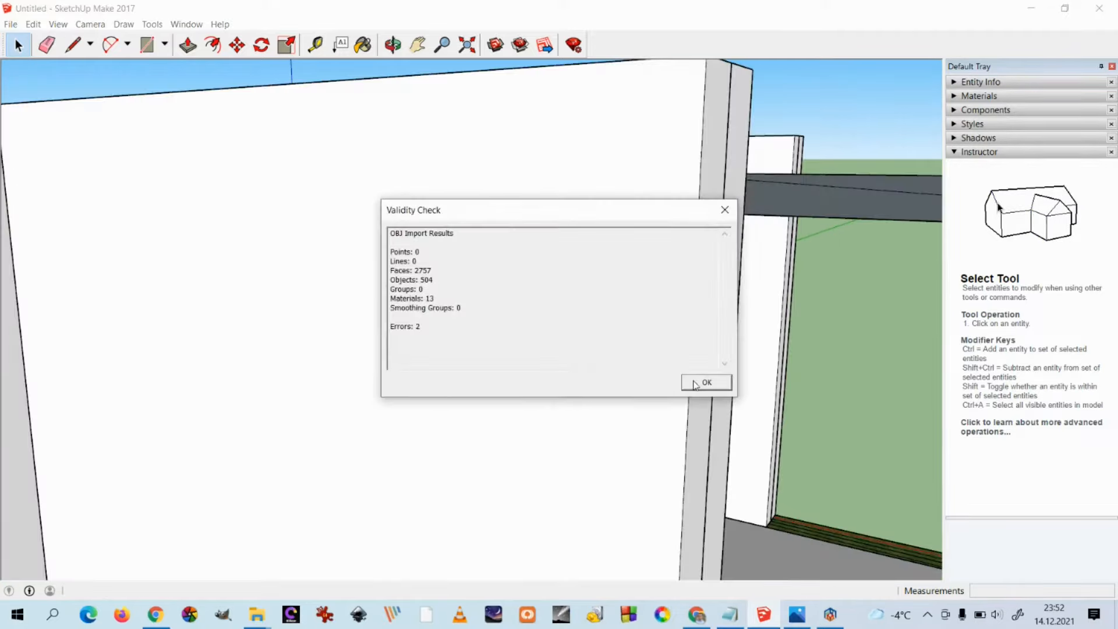
pyautogui.click(694, 384)
# Zoom out and orbit around the imported house to inspect its walls and rooms.
pyautogui.scroll(-10, 632, 335)
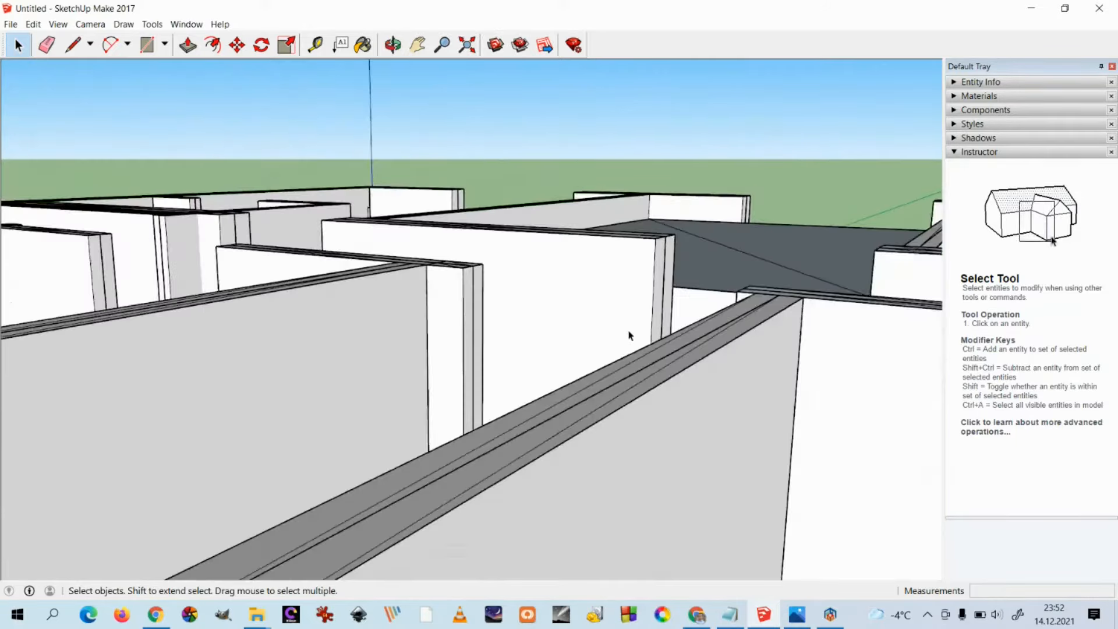
pyautogui.scroll(-8, 626, 335)
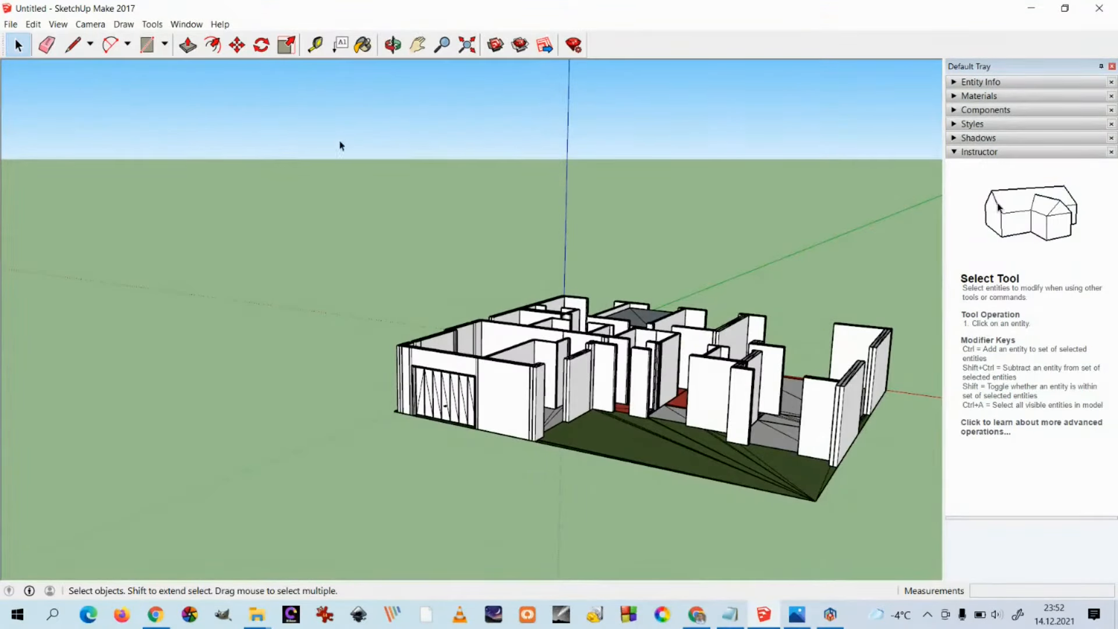
pyautogui.click(392, 45)
pyautogui.moveTo(331, 411); pyautogui.dragTo(697, 397)
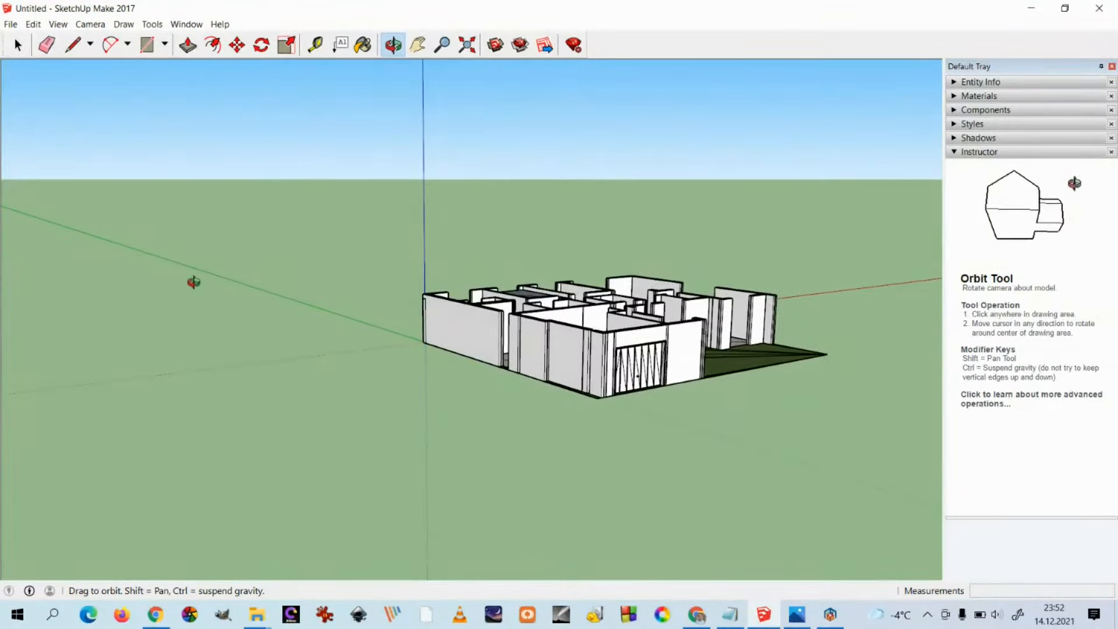
pyautogui.moveTo(270, 304); pyautogui.dragTo(668, 339)
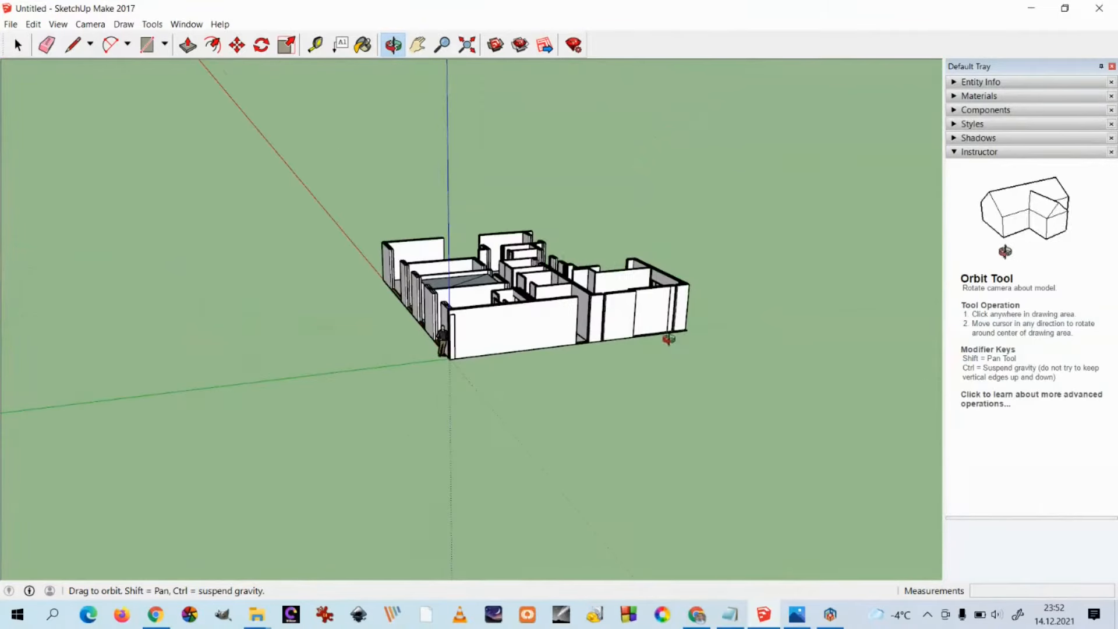
pyautogui.moveTo(211, 307); pyautogui.dragTo(274, 320)
pyautogui.moveTo(394, 339); pyautogui.dragTo(464, 349)
pyautogui.scroll(4, 457, 345)
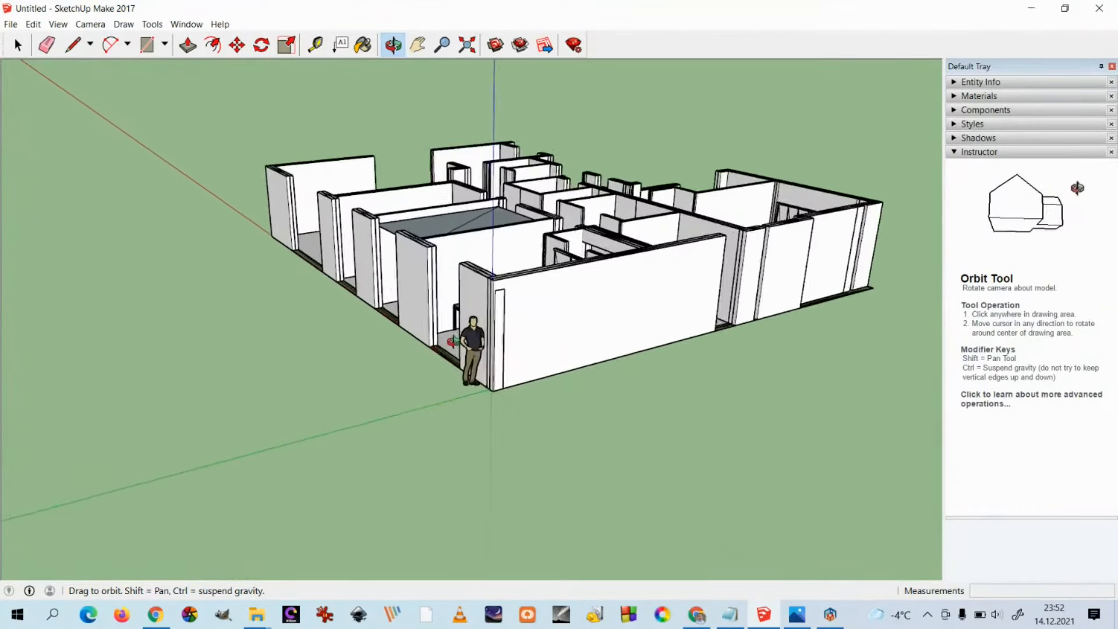
pyautogui.scroll(2, 452, 341)
pyautogui.moveTo(587, 417); pyautogui.dragTo(520, 422)
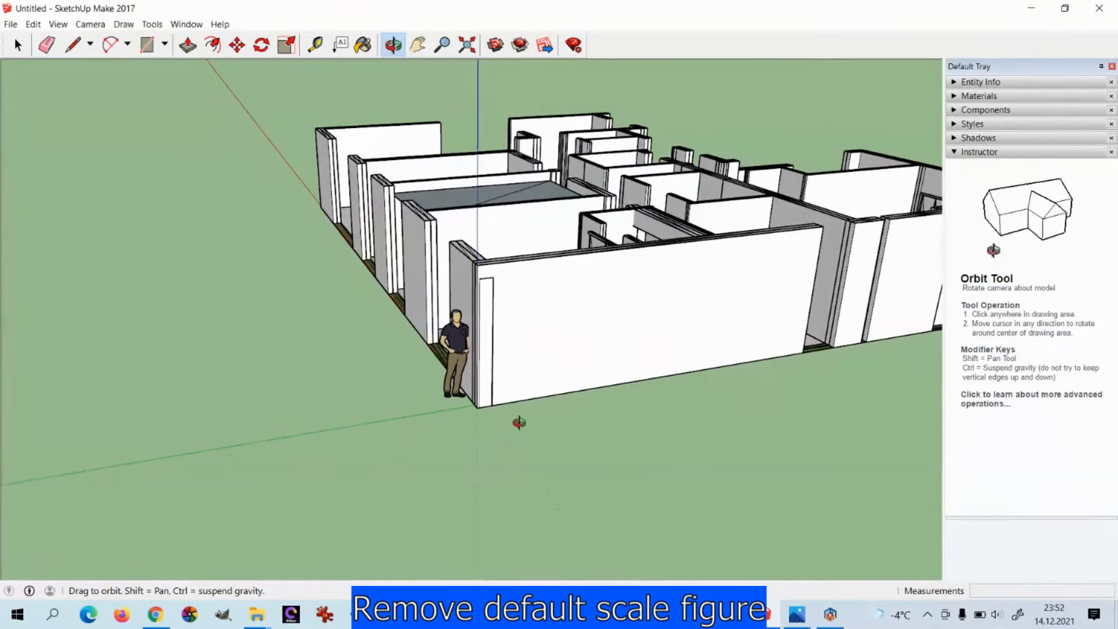
# Select the default human scale figure and delete it from the scene.
pyautogui.click(17, 45)
pyautogui.click(454, 351)
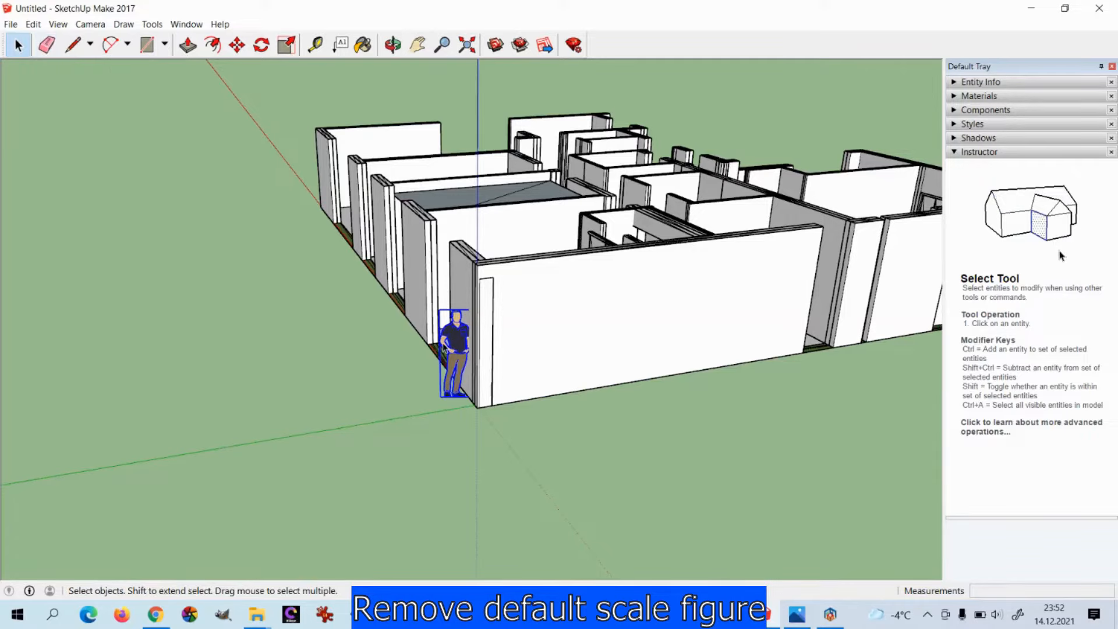
pyautogui.press('Delete')
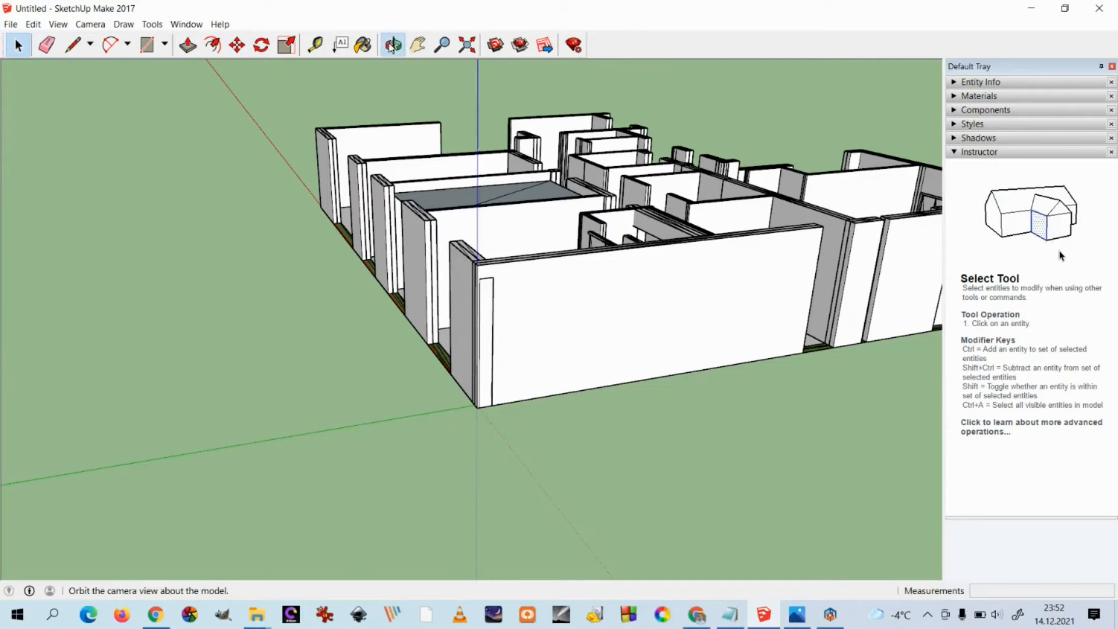
pyautogui.click(392, 45)
pyautogui.moveTo(641, 289); pyautogui.dragTo(313, 351)
# Orbit the house model from several angles to check its alignment with the red and green axes.
pyautogui.scroll(-6, 313, 351)
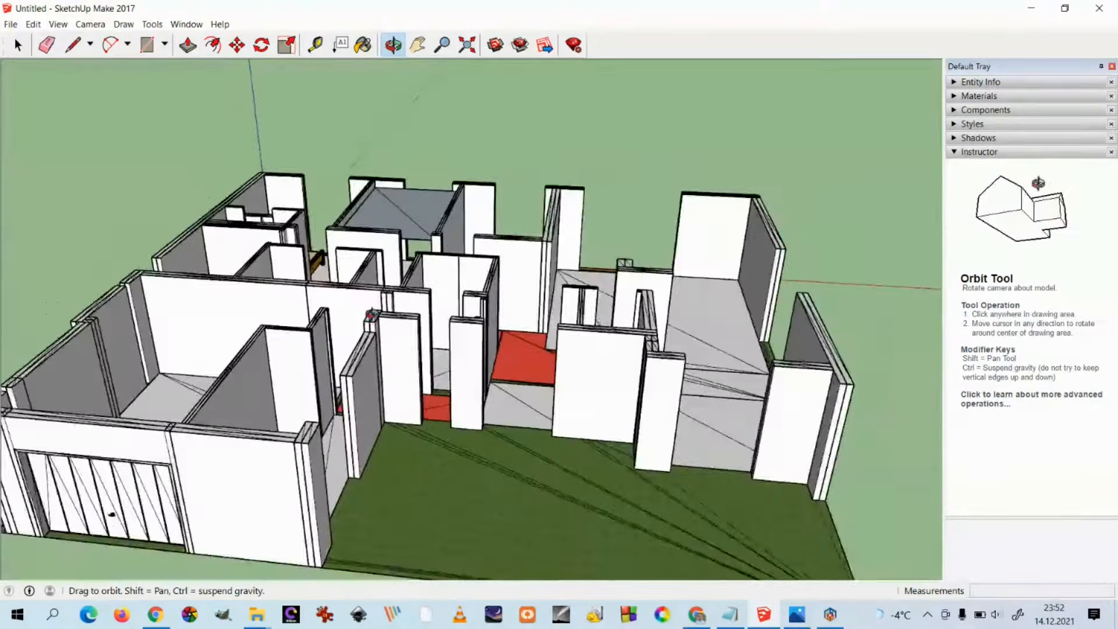
pyautogui.moveTo(140, 351); pyautogui.dragTo(354, 390)
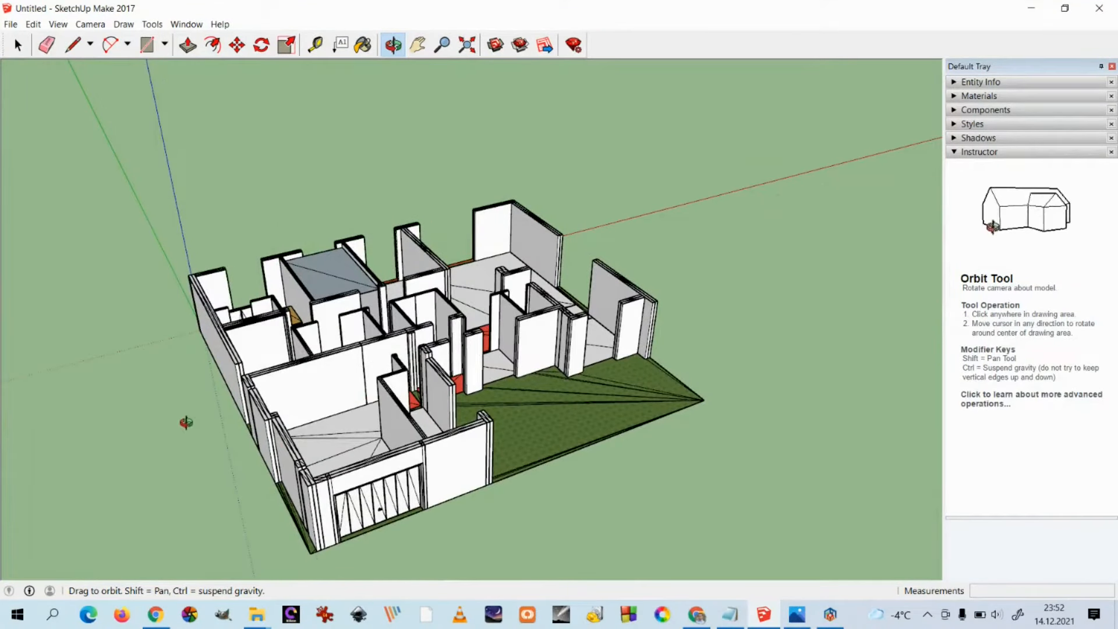
pyautogui.moveTo(180, 377); pyautogui.dragTo(153, 317)
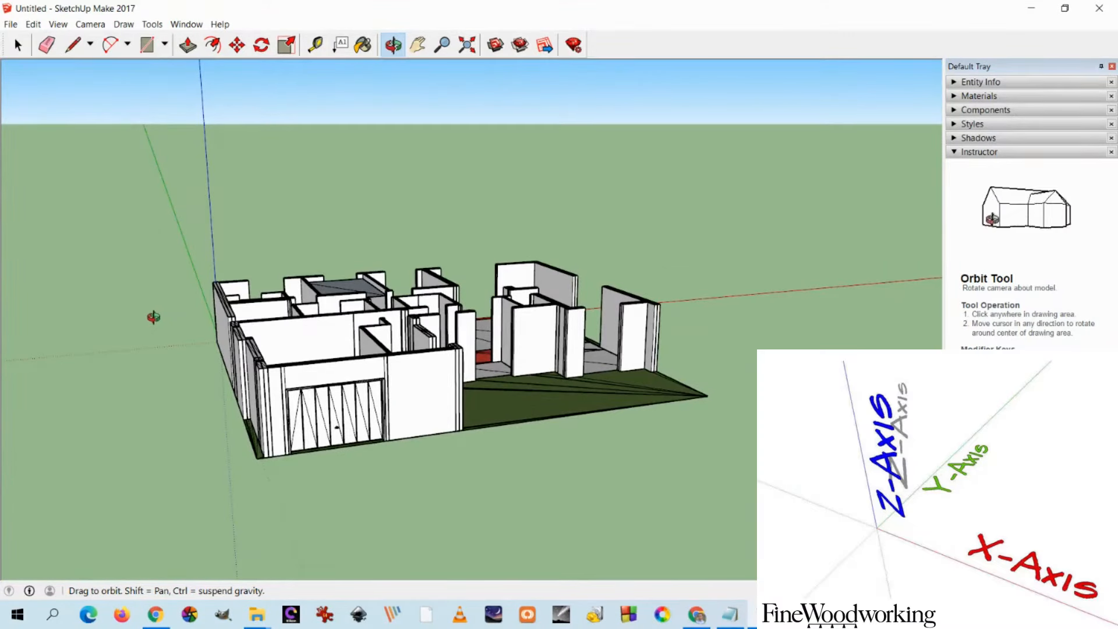
pyautogui.moveTo(182, 387)
pyautogui.mouseDown()
pyautogui.moveTo(215, 391)
pyautogui.moveTo(195, 397)
pyautogui.mouseUp()
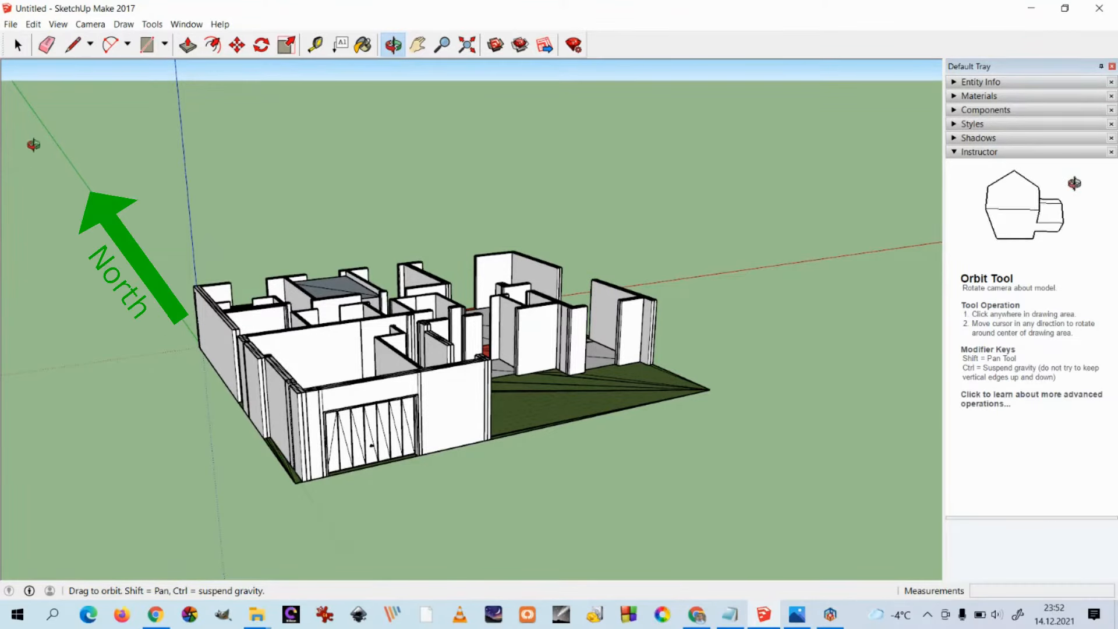
pyautogui.moveTo(204, 372); pyautogui.dragTo(583, 227)
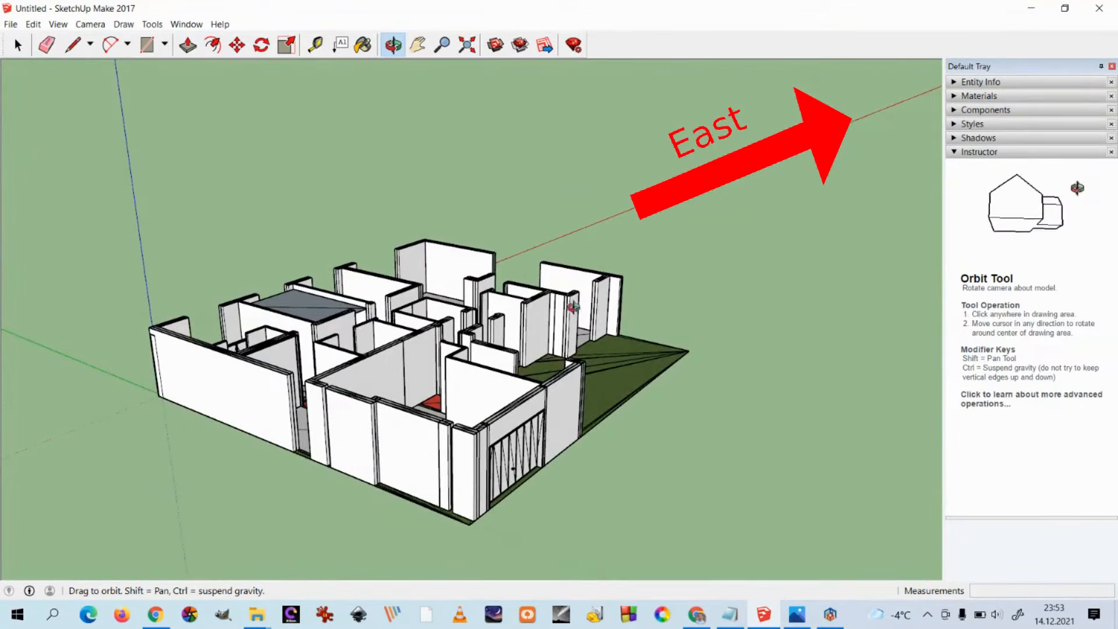
pyautogui.moveTo(798, 316); pyautogui.dragTo(708, 341)
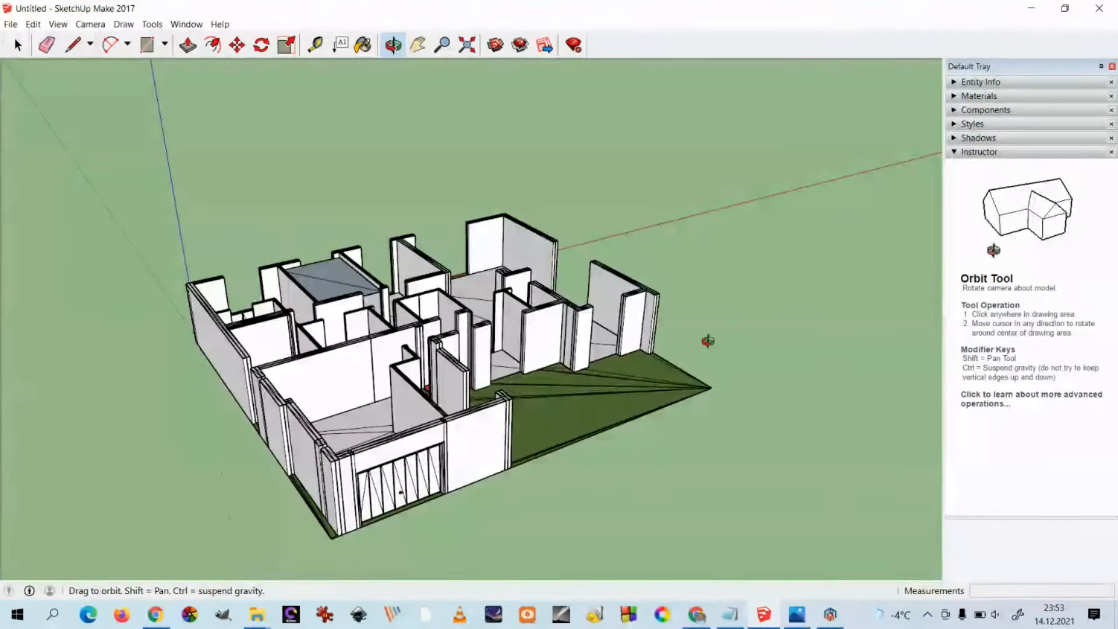
pyautogui.moveTo(748, 392); pyautogui.dragTo(620, 396)
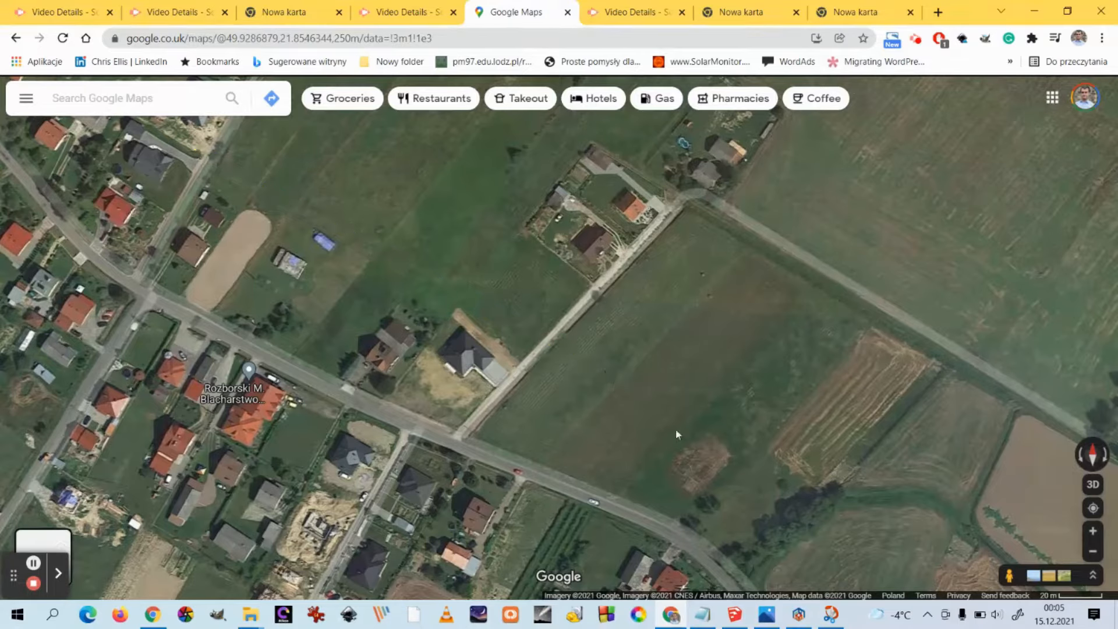
# Bring SketchUp back and orbit until the house's garage door faces the camera.
pyautogui.click(735, 615)
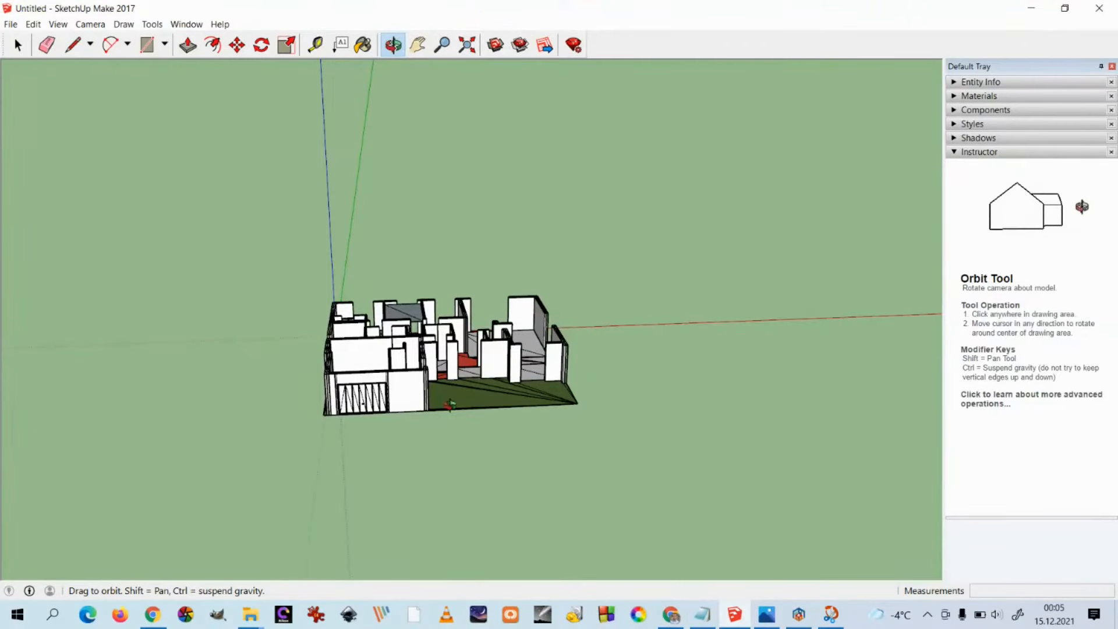
pyautogui.moveTo(383, 441); pyautogui.dragTo(377, 508)
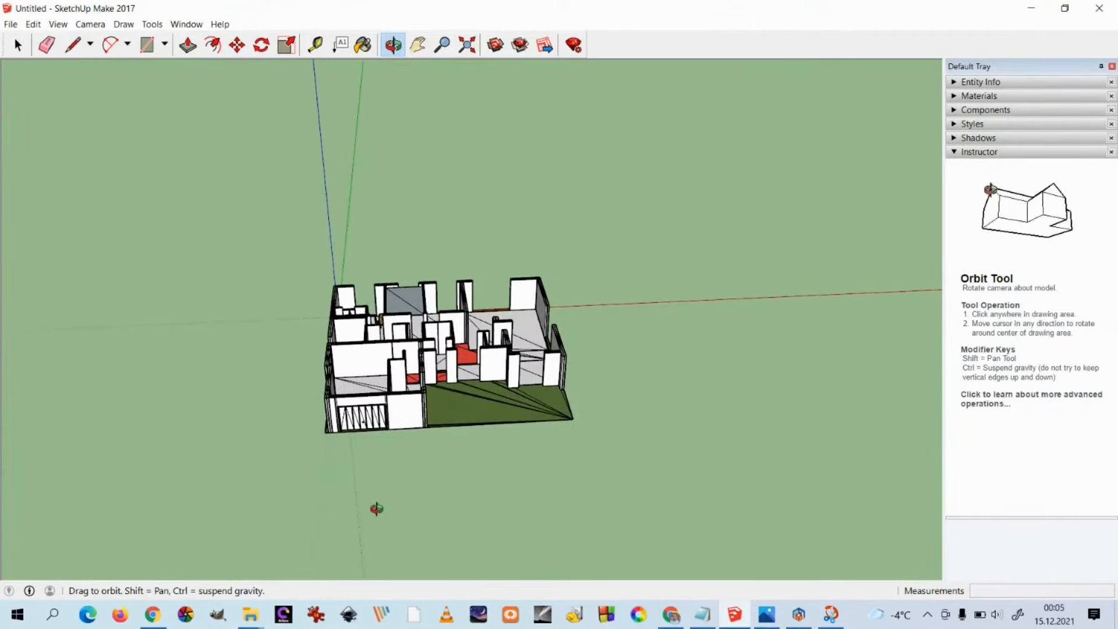
pyautogui.moveTo(279, 445); pyautogui.dragTo(257, 411)
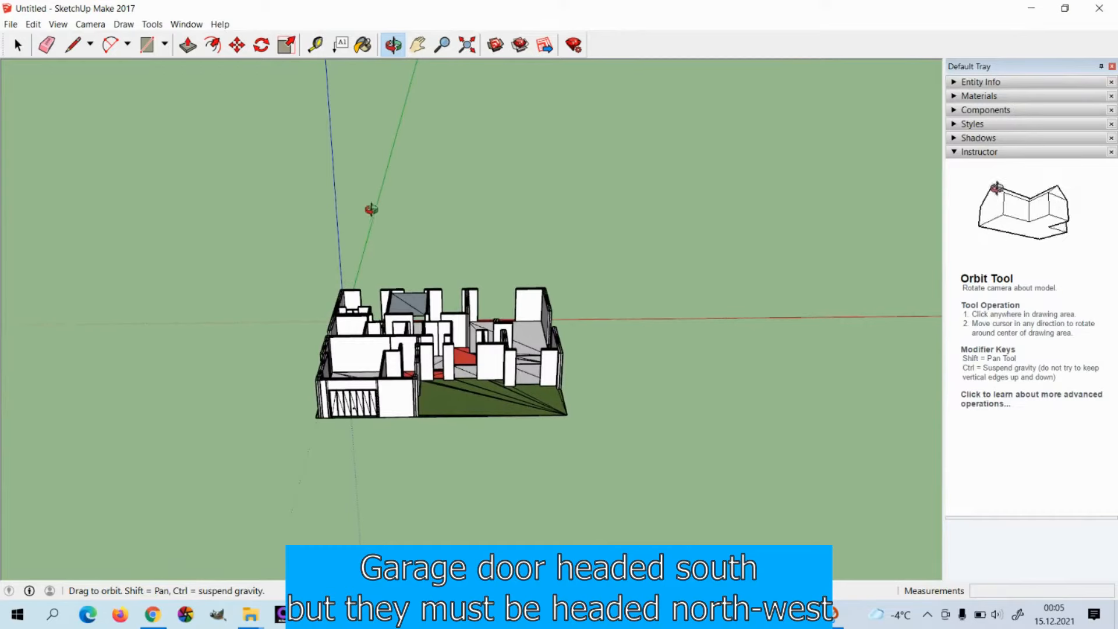
pyautogui.moveTo(379, 308); pyautogui.dragTo(366, 246)
pyautogui.moveTo(353, 315); pyautogui.dragTo(343, 407)
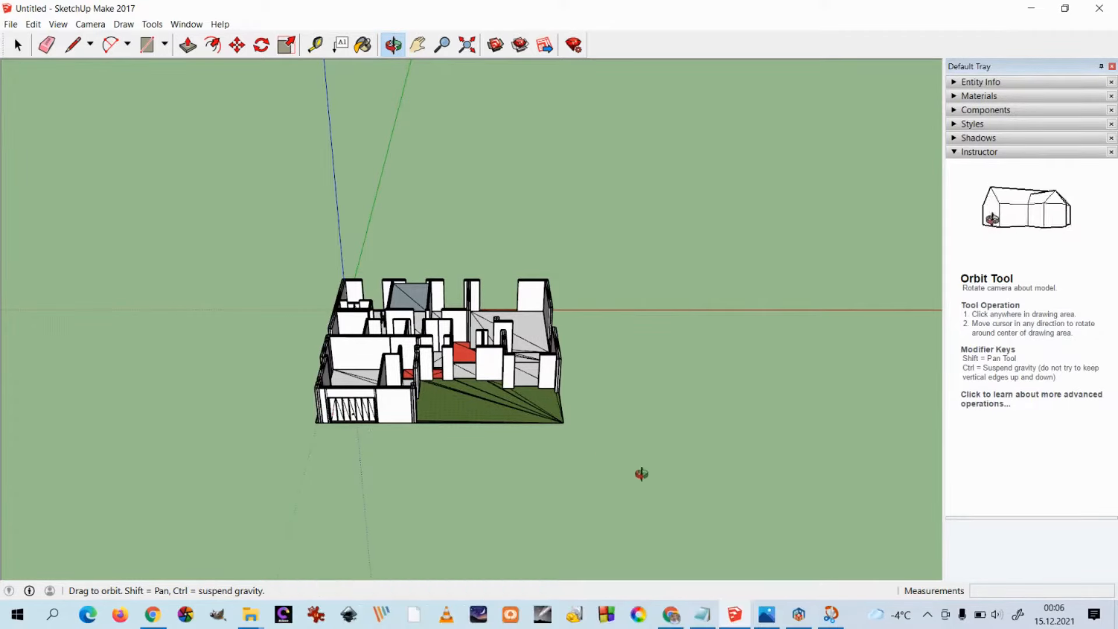
pyautogui.click(671, 616)
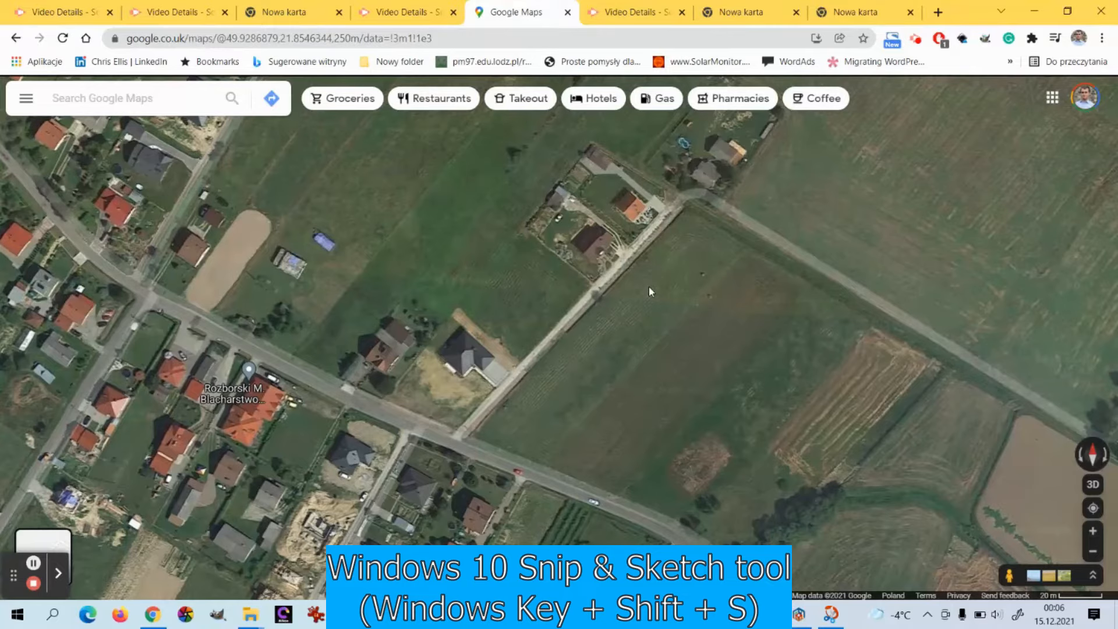
# Snip the full Google Maps aerial view and open the capture in Snip & Sketch.
pyautogui.press('super+shift+s')
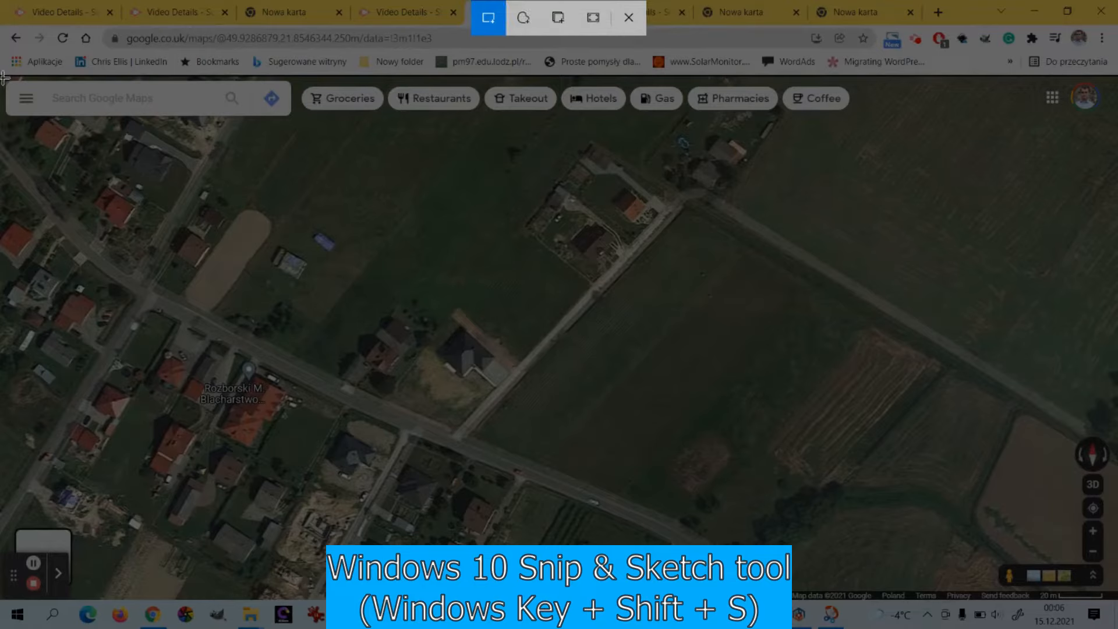
pyautogui.moveTo(3, 75)
pyautogui.mouseDown()
pyautogui.moveTo(454, 180)
pyautogui.moveTo(803, 305)
pyautogui.moveTo(1087, 554)
pyautogui.moveTo(1113, 589)
pyautogui.mouseUp()
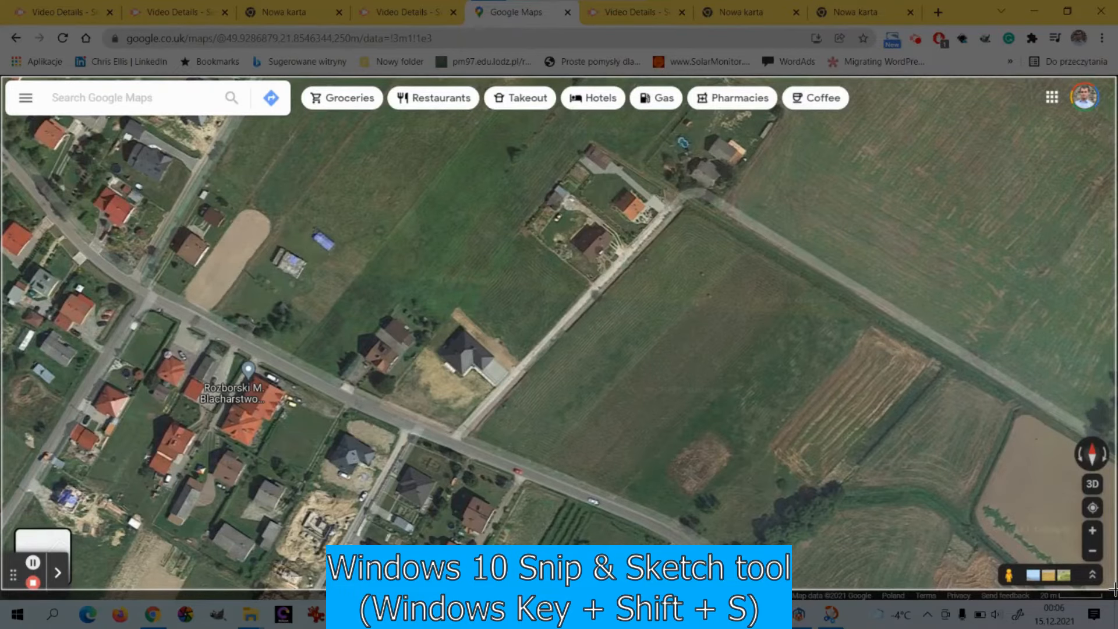
pyautogui.moveTo(1114, 589); pyautogui.dragTo(1114, 589)
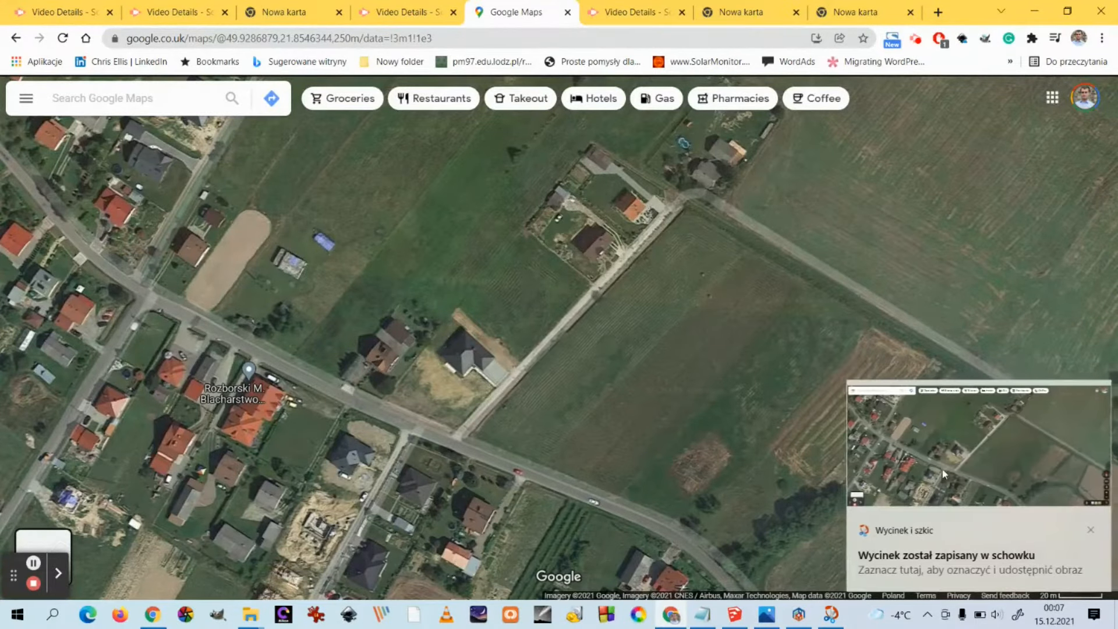
pyautogui.click(1005, 455)
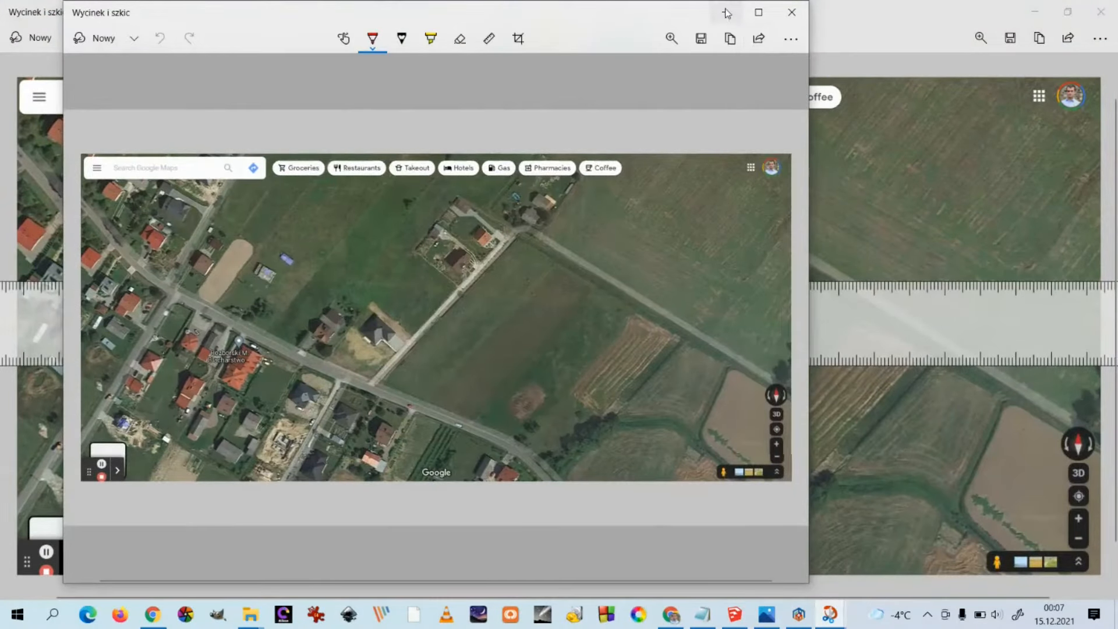
# Minimize the extra Snip & Sketch window, nudge the ruler onto the snip, and return to SketchUp.
pyautogui.click(727, 13)
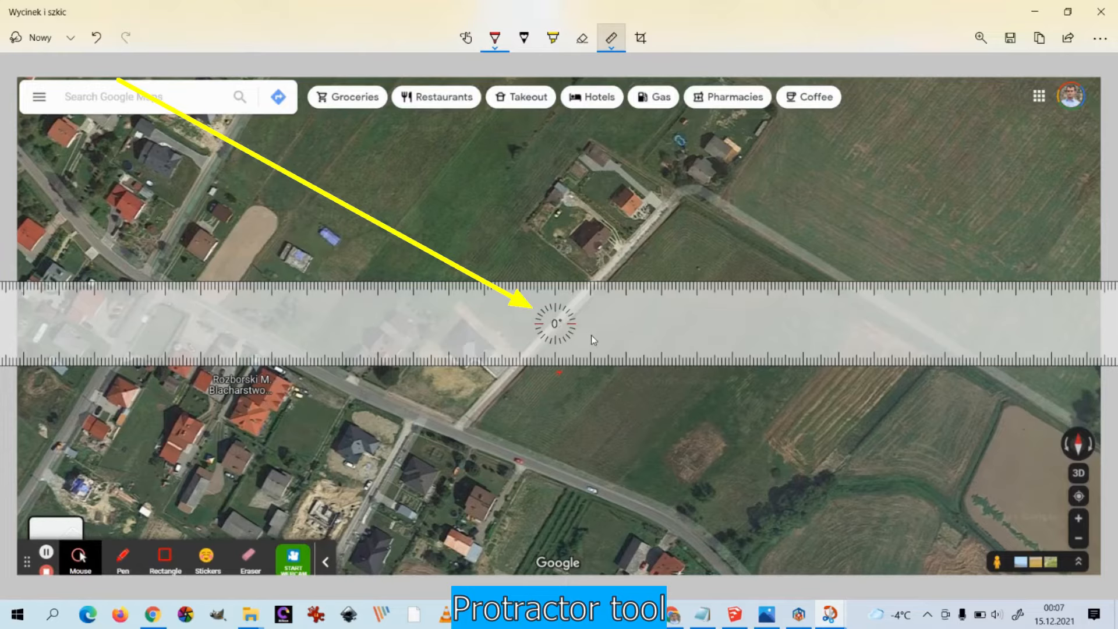
pyautogui.moveTo(557, 335); pyautogui.dragTo(560, 334)
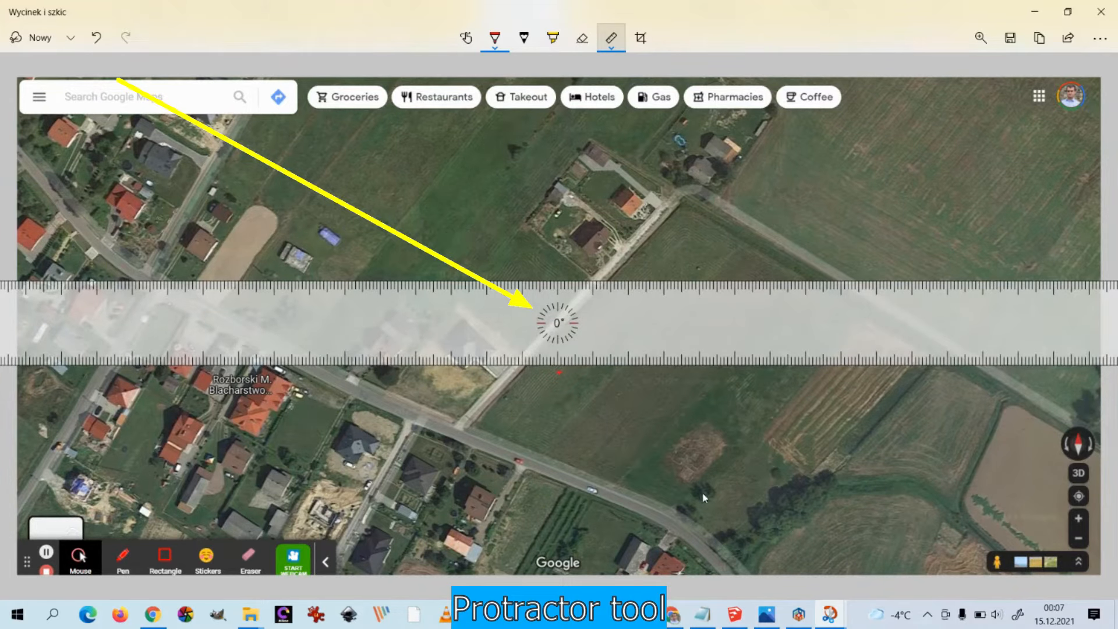
pyautogui.click(735, 614)
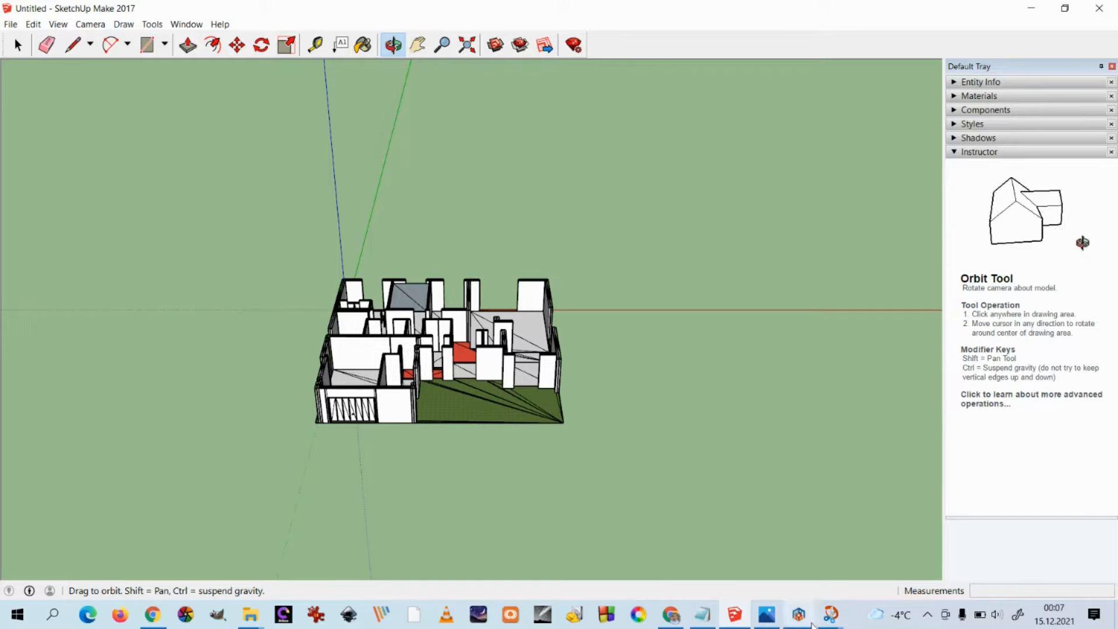
# Bring the Snip & Sketch editor with the aerial snip of the field plot to the front.
pyautogui.click(675, 616)
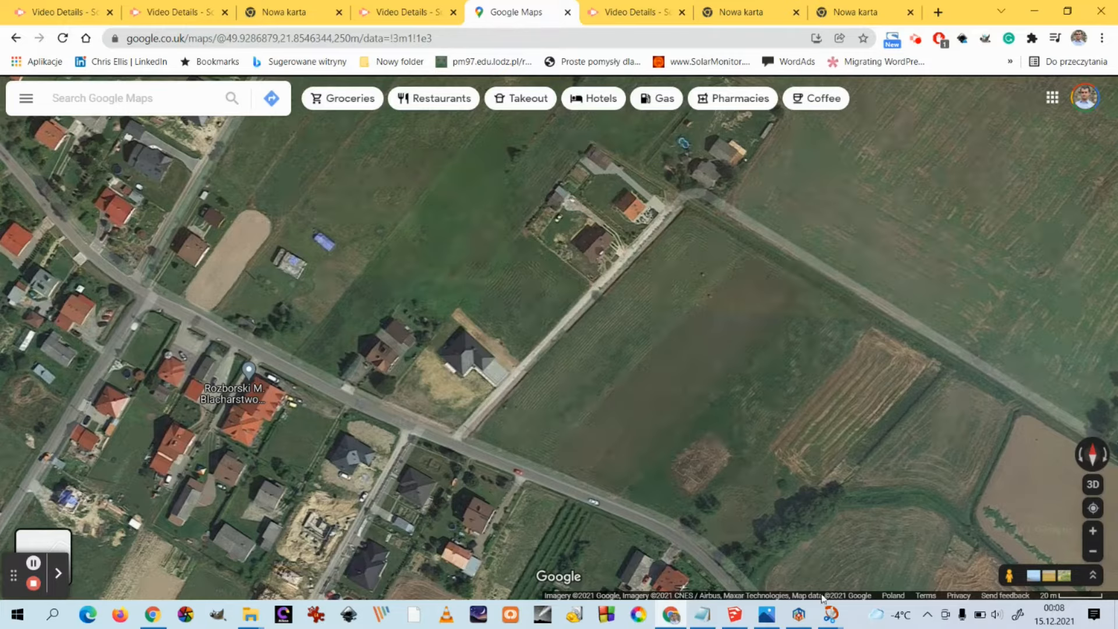
pyautogui.moveTo(830, 614)
pyautogui.click(876, 568)
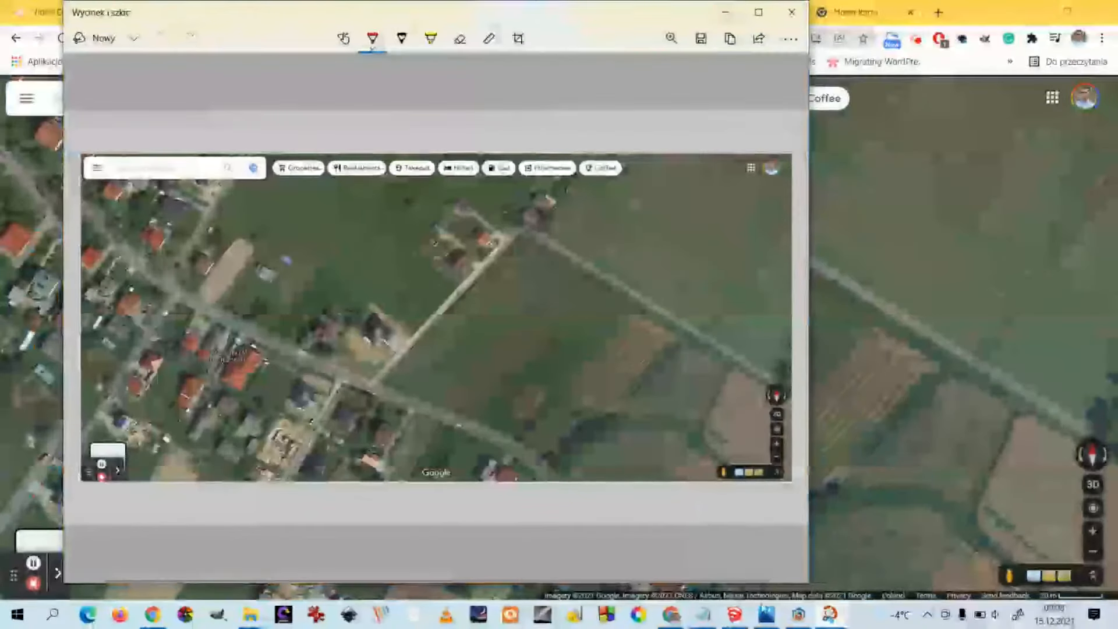
pyautogui.click(830, 614)
pyautogui.click(782, 552)
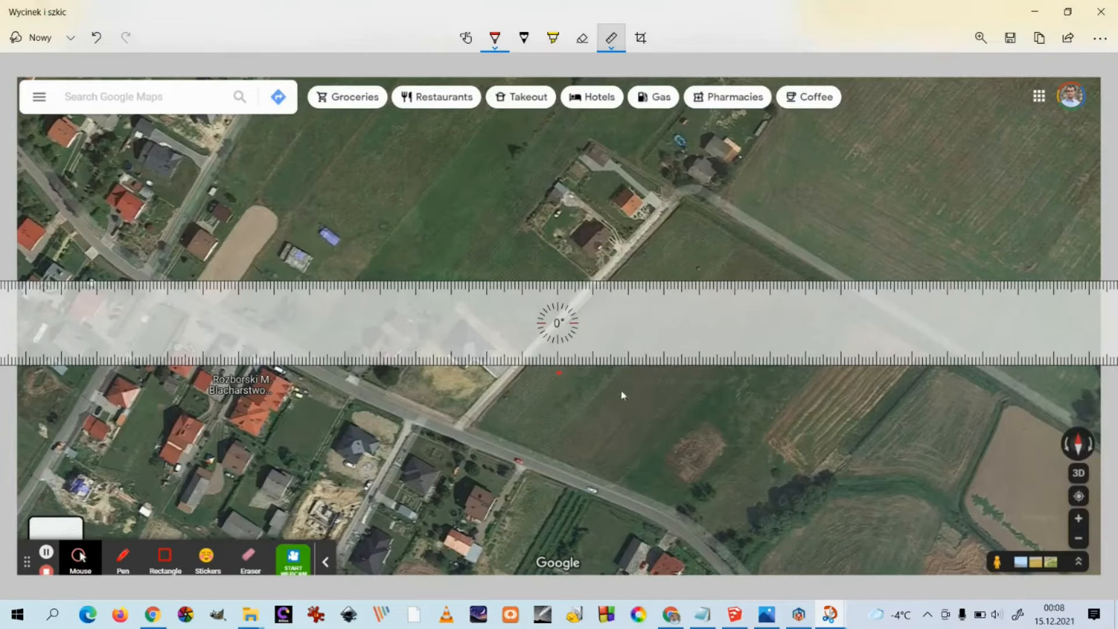
# Lay the ruler across the main and side roads, settling it at 0° on the snip.
pyautogui.moveTo(566, 335); pyautogui.dragTo(569, 336)
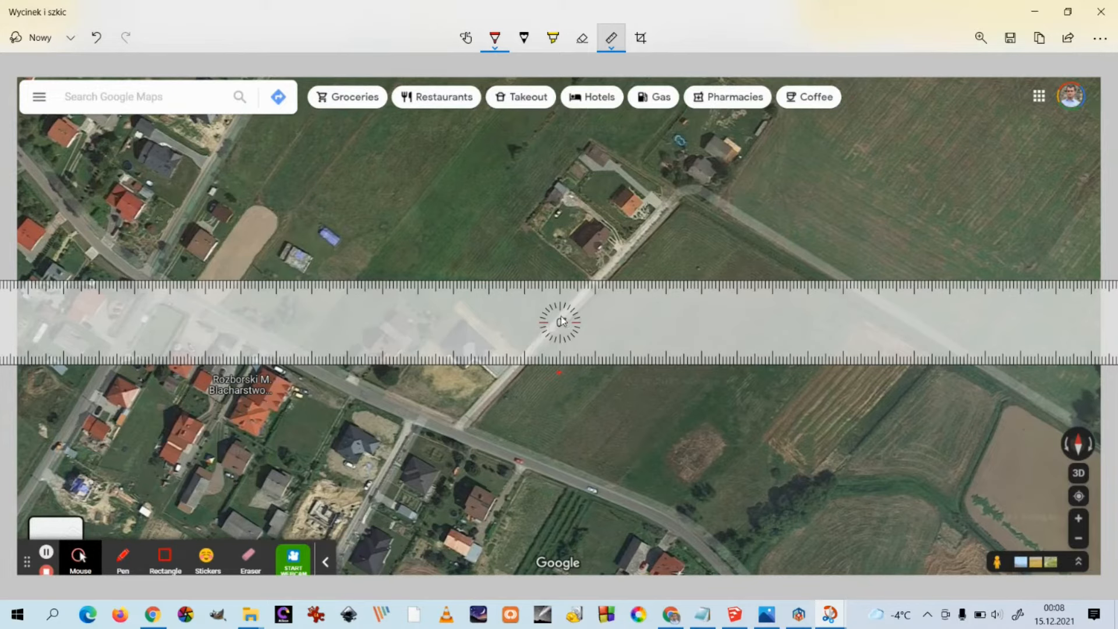
pyautogui.moveTo(563, 320); pyautogui.dragTo(585, 392)
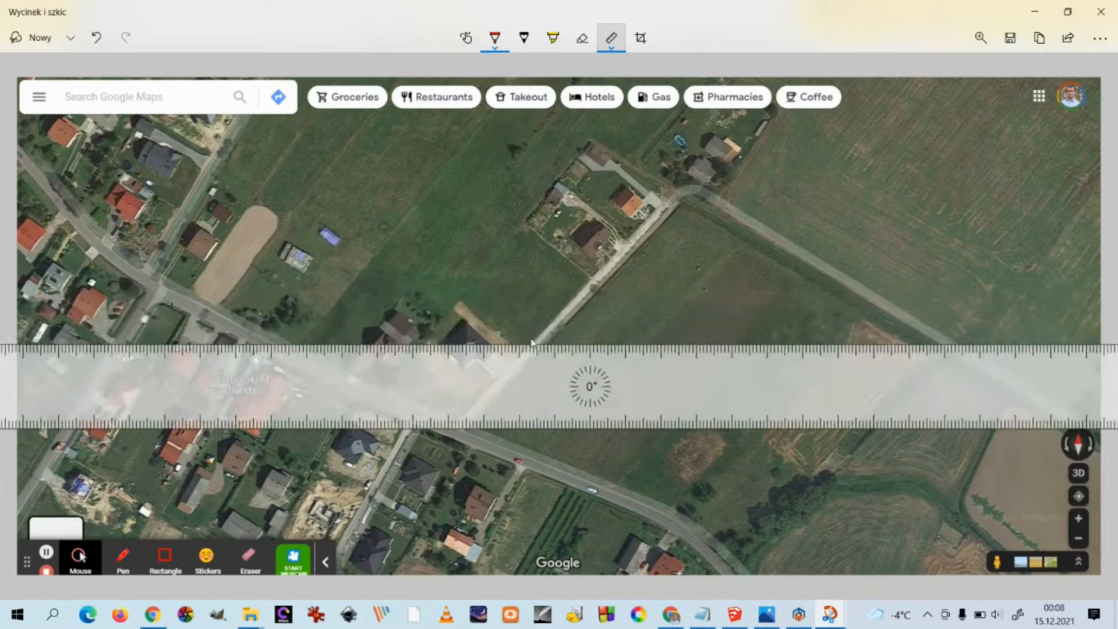
pyautogui.moveTo(533, 378); pyautogui.dragTo(502, 308)
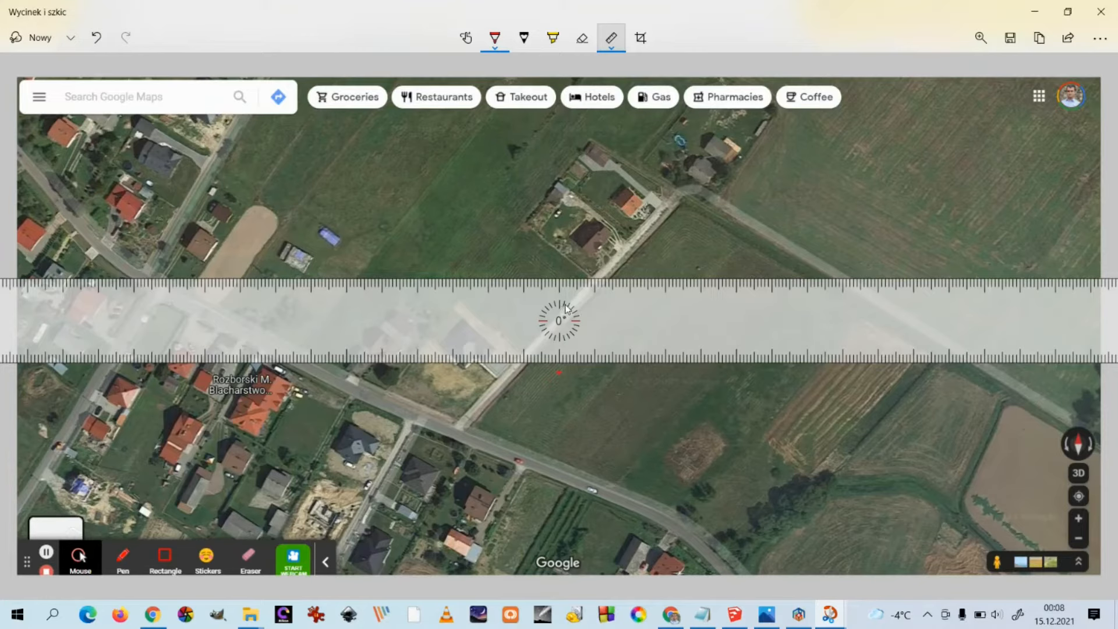
pyautogui.moveTo(571, 309); pyautogui.dragTo(570, 307)
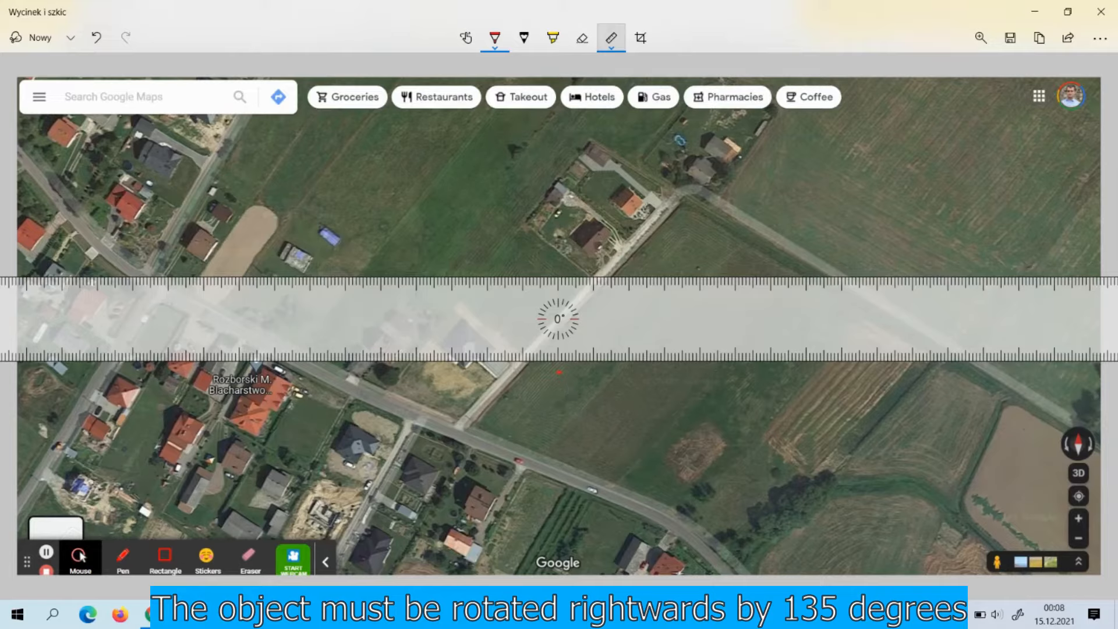
# Switch back to SketchUp showing the unrotated choupa house model.
pyautogui.click(740, 614)
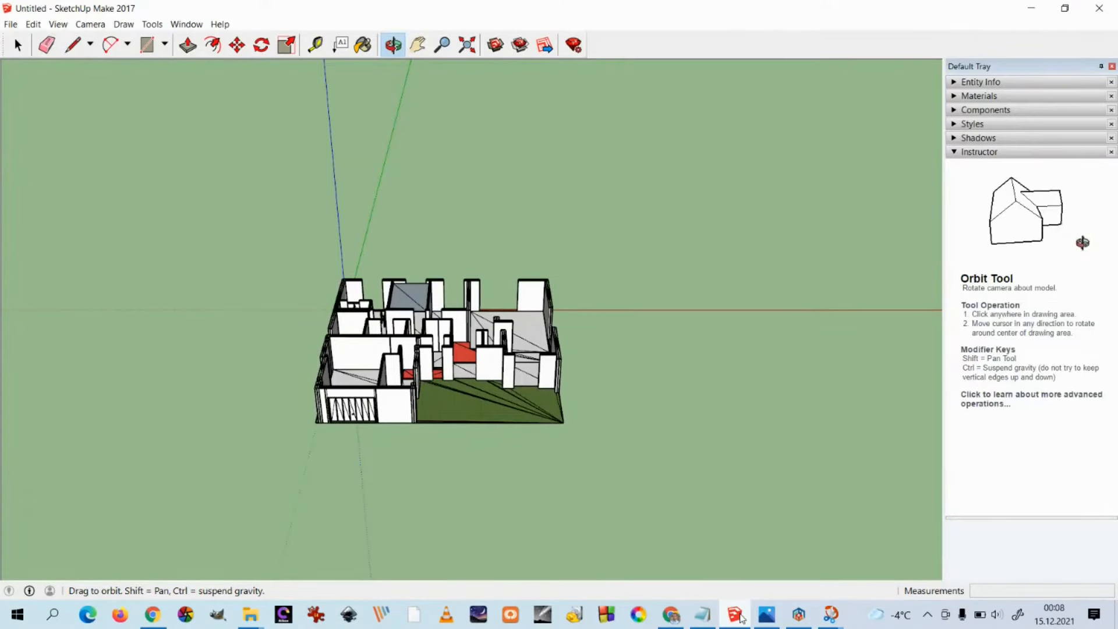
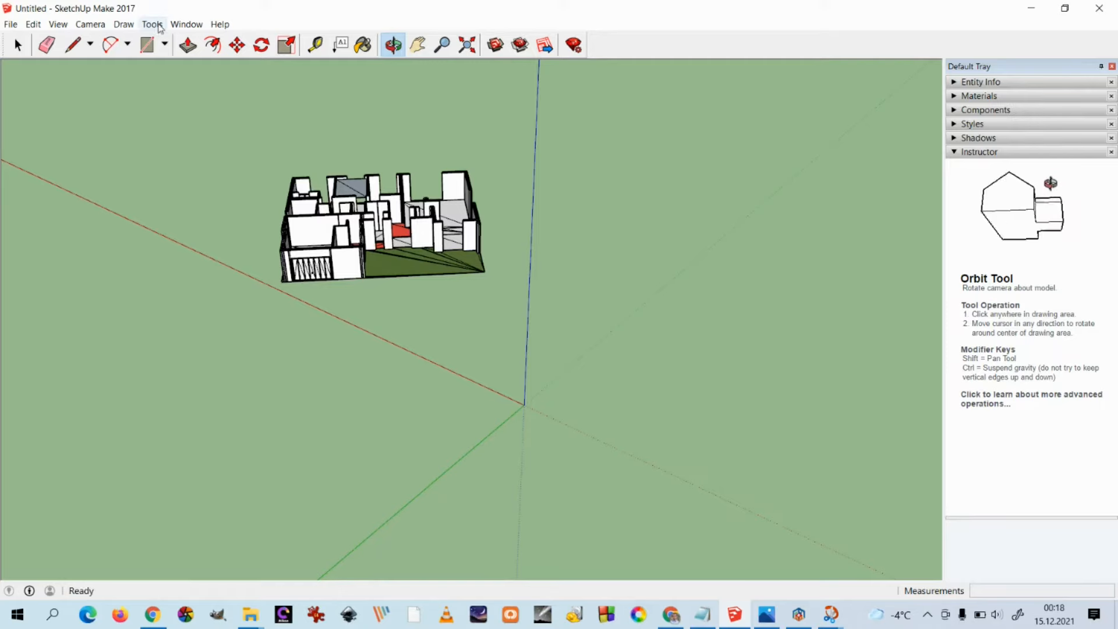
# Place the model axes origin at a corner of the house, then orbit around to check it.
pyautogui.click(159, 27)
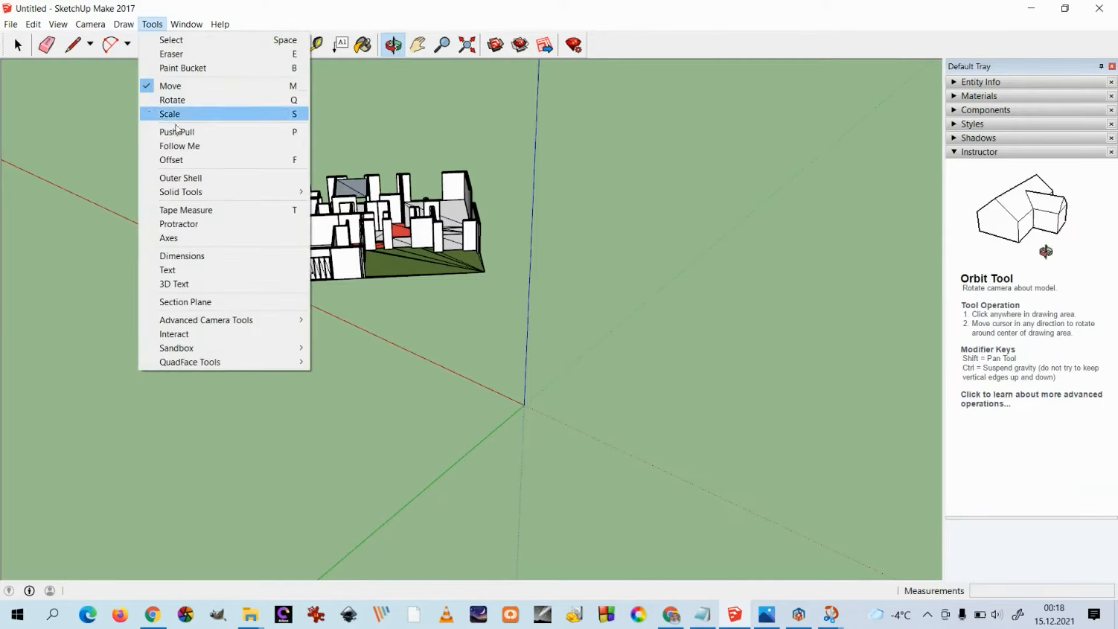
pyautogui.click(169, 238)
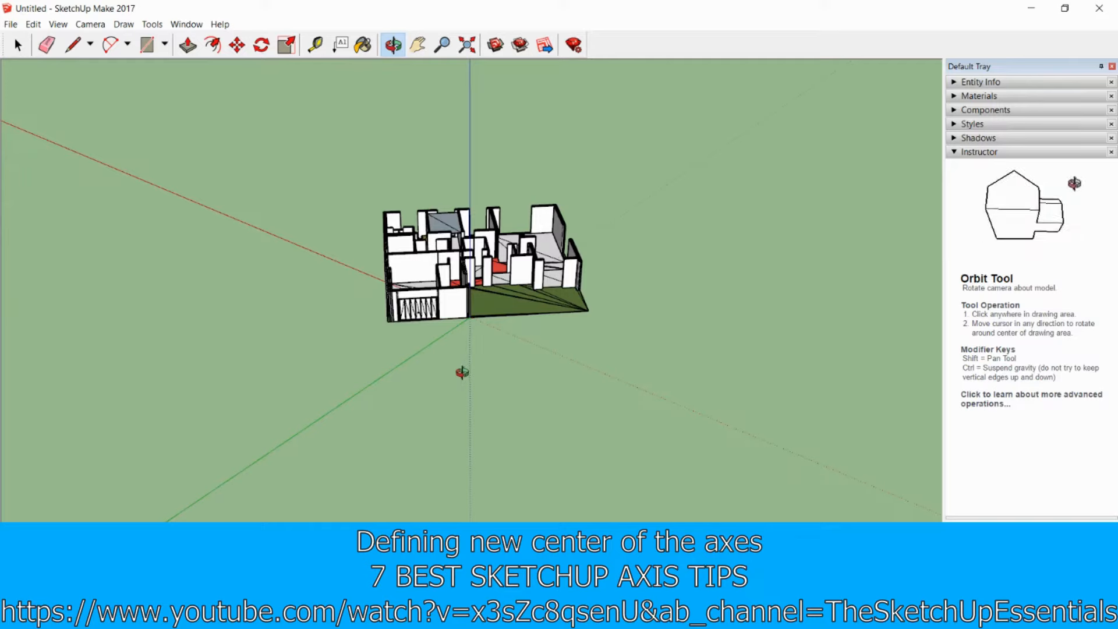
pyautogui.moveTo(703, 312); pyautogui.dragTo(285, 379)
pyautogui.moveTo(668, 266); pyautogui.dragTo(604, 314)
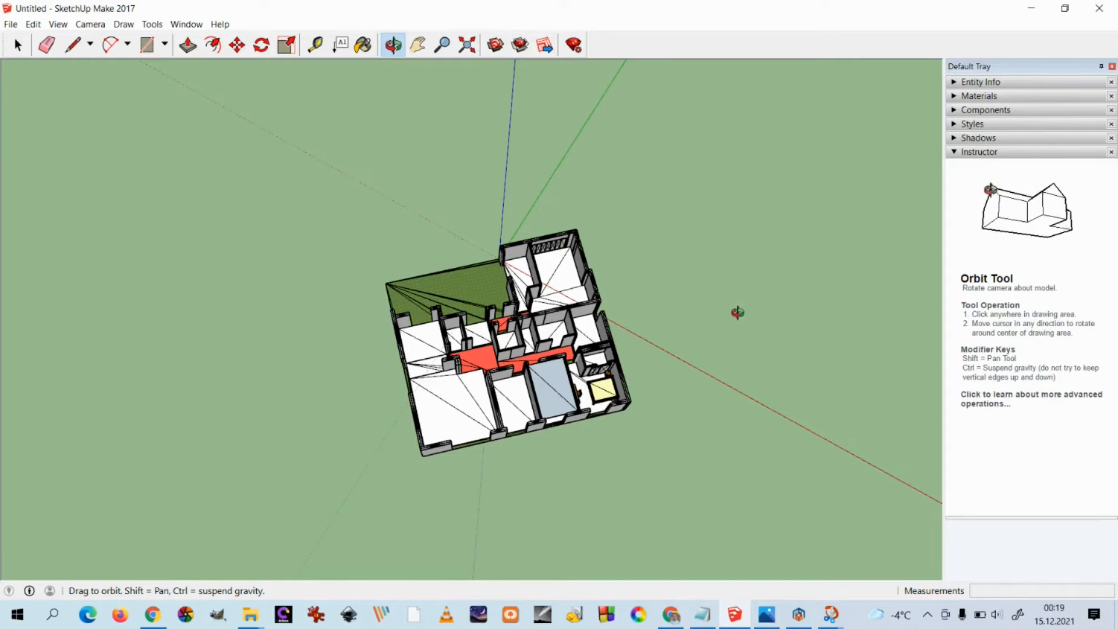
pyautogui.moveTo(746, 396); pyautogui.dragTo(743, 301)
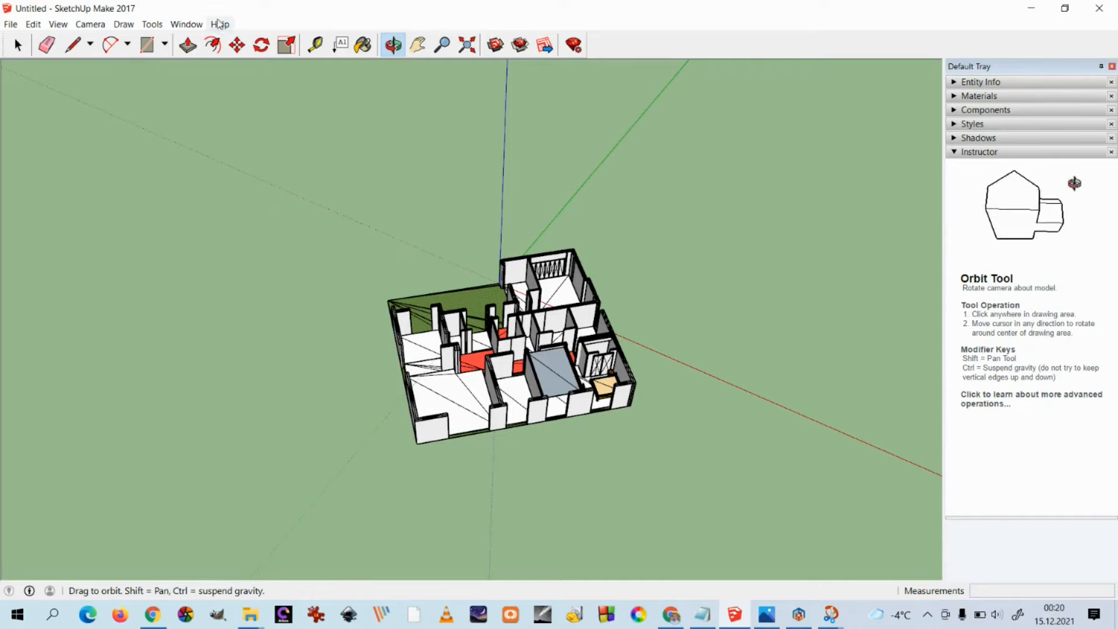
# Open the Geo-location page of Model Info and move the window aside.
pyautogui.click(155, 24)
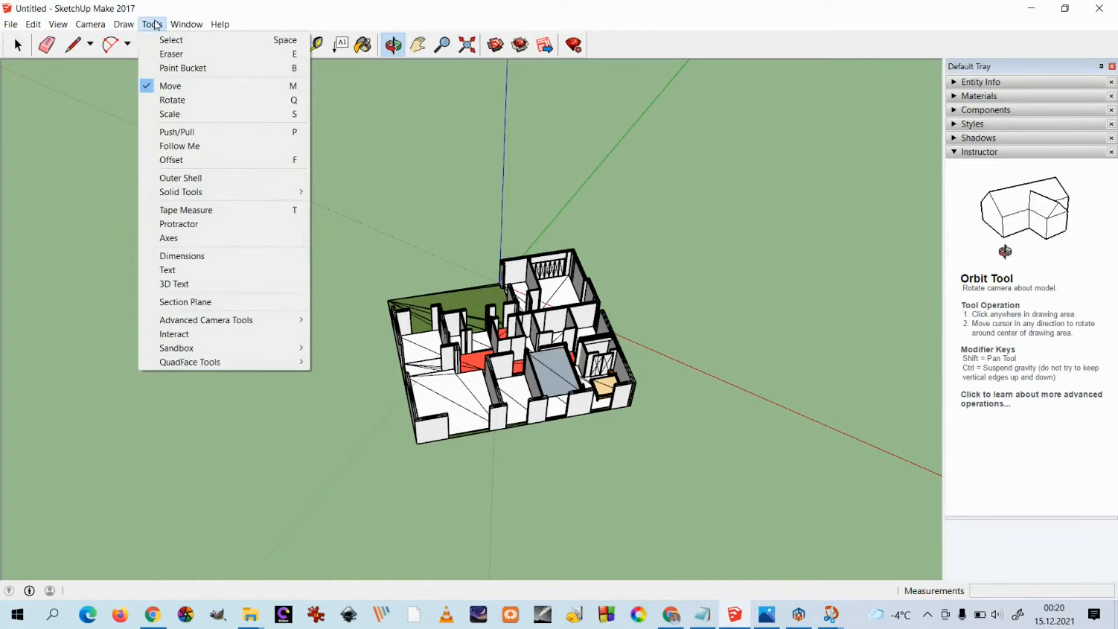
pyautogui.moveTo(173, 27)
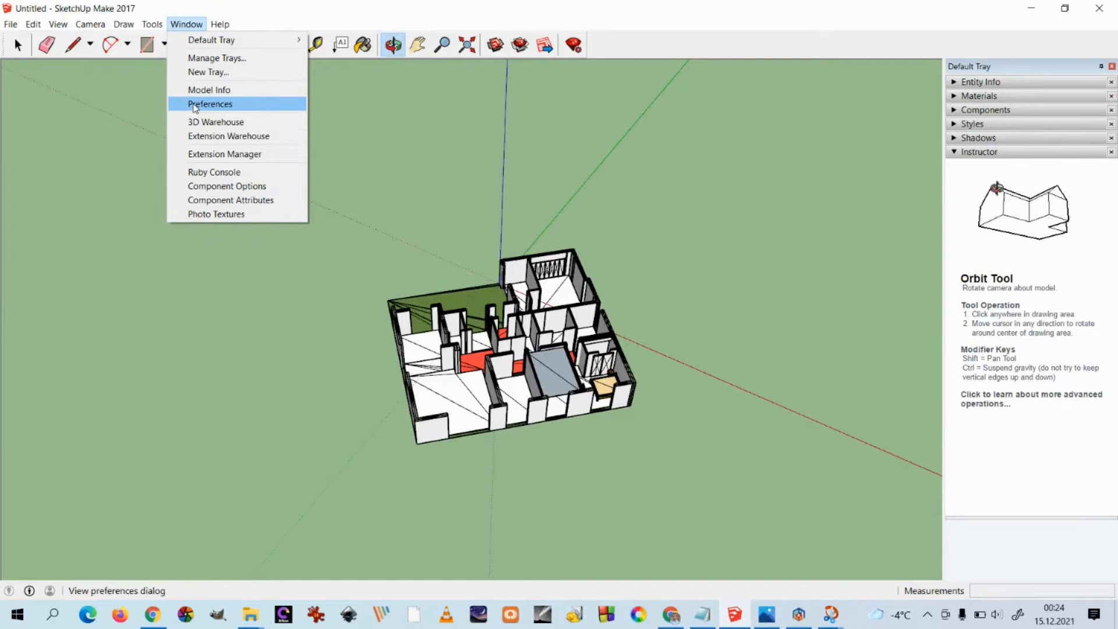
pyautogui.click(198, 90)
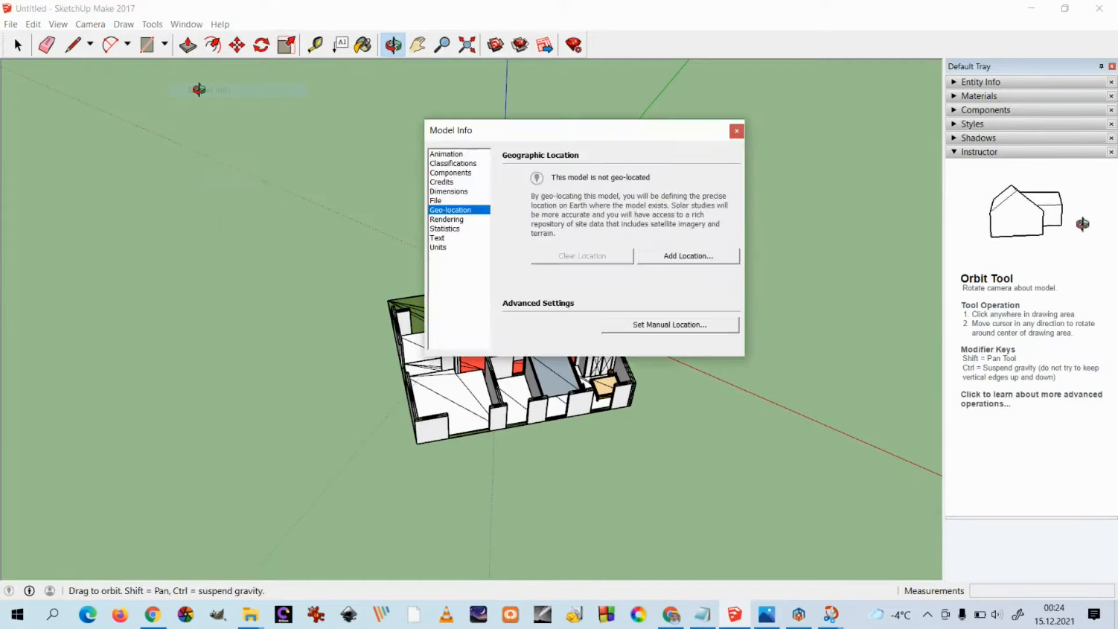
pyautogui.moveTo(526, 136); pyautogui.dragTo(177, 94)
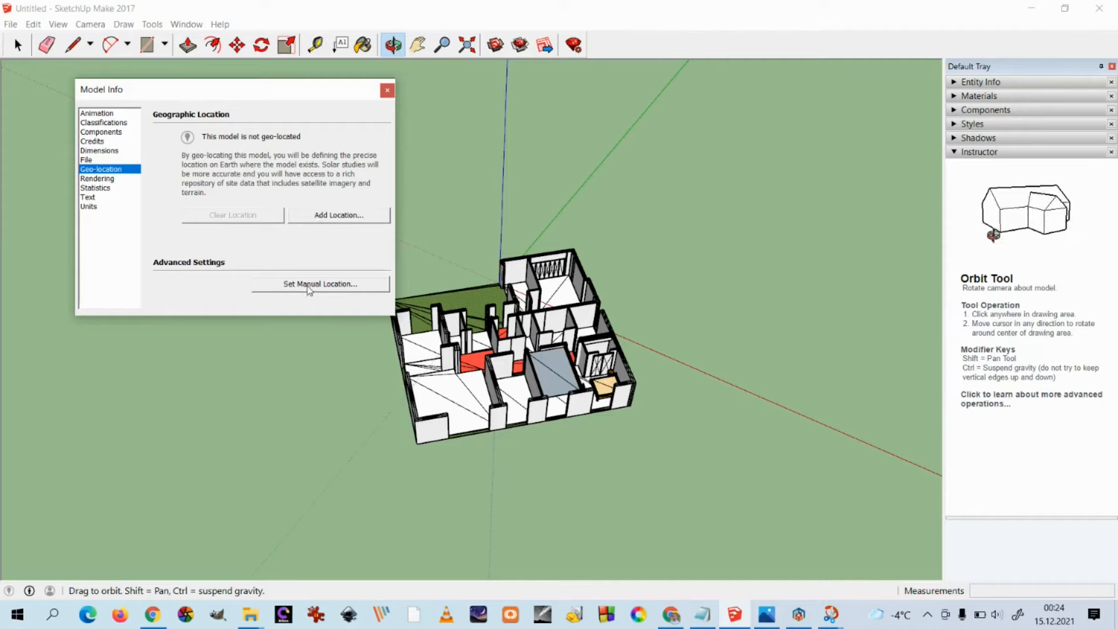
pyautogui.moveTo(305, 92); pyautogui.dragTo(270, 79)
# Bring up the manual location entry showing Boulder (CO), USA, then switch to Google Maps.
pyautogui.click(282, 271)
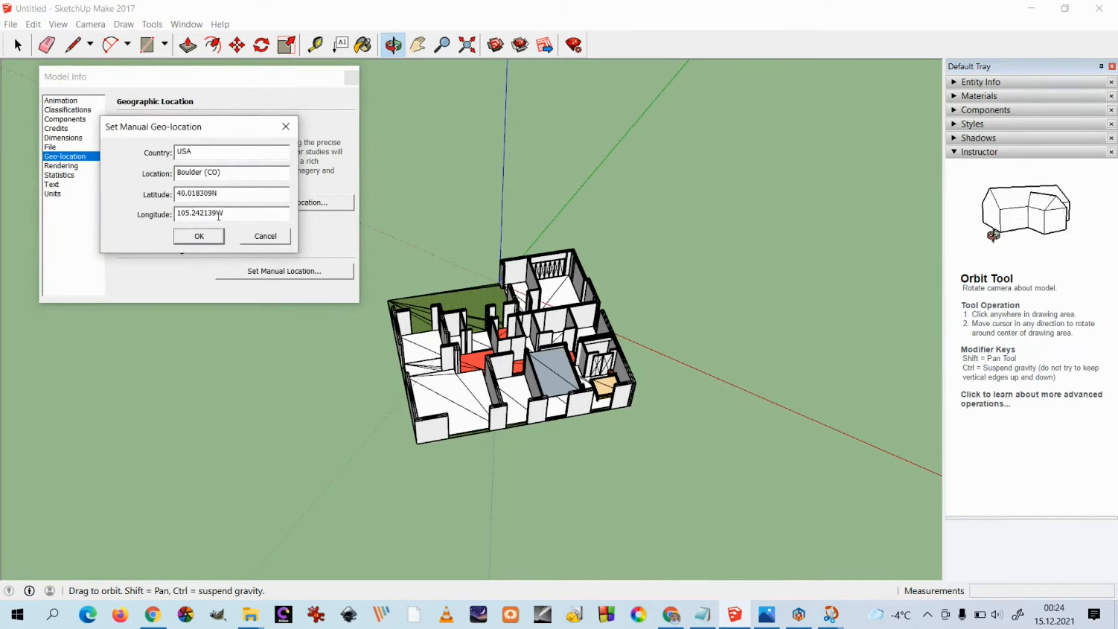
pyautogui.moveTo(222, 134); pyautogui.dragTo(344, 138)
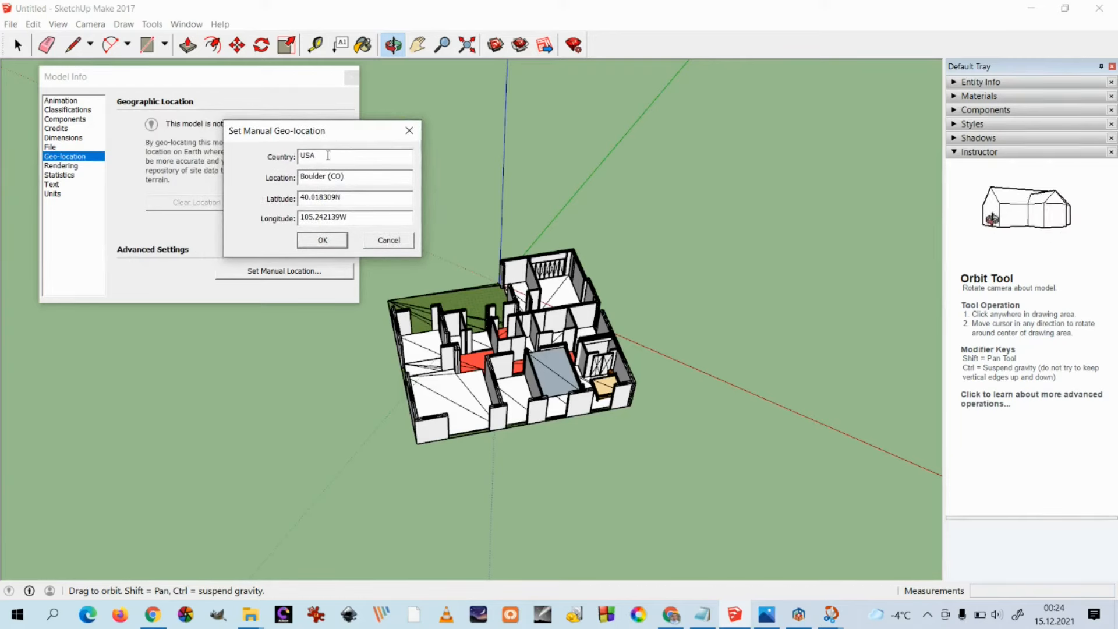
pyautogui.moveTo(330, 126); pyautogui.dragTo(412, 135)
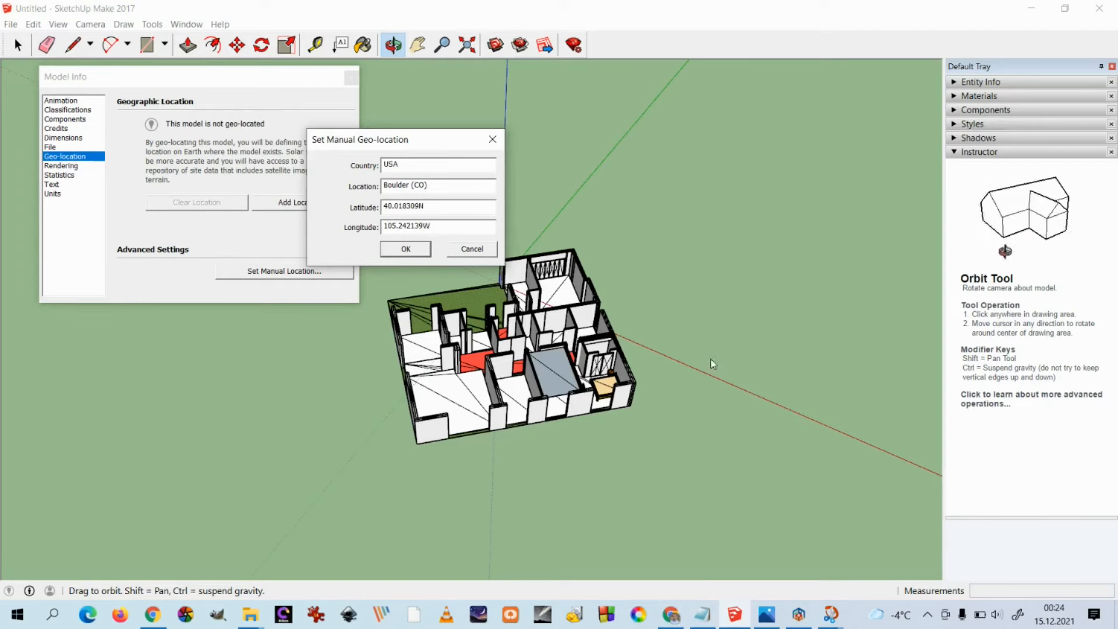
pyautogui.click(673, 616)
pyautogui.click(606, 9)
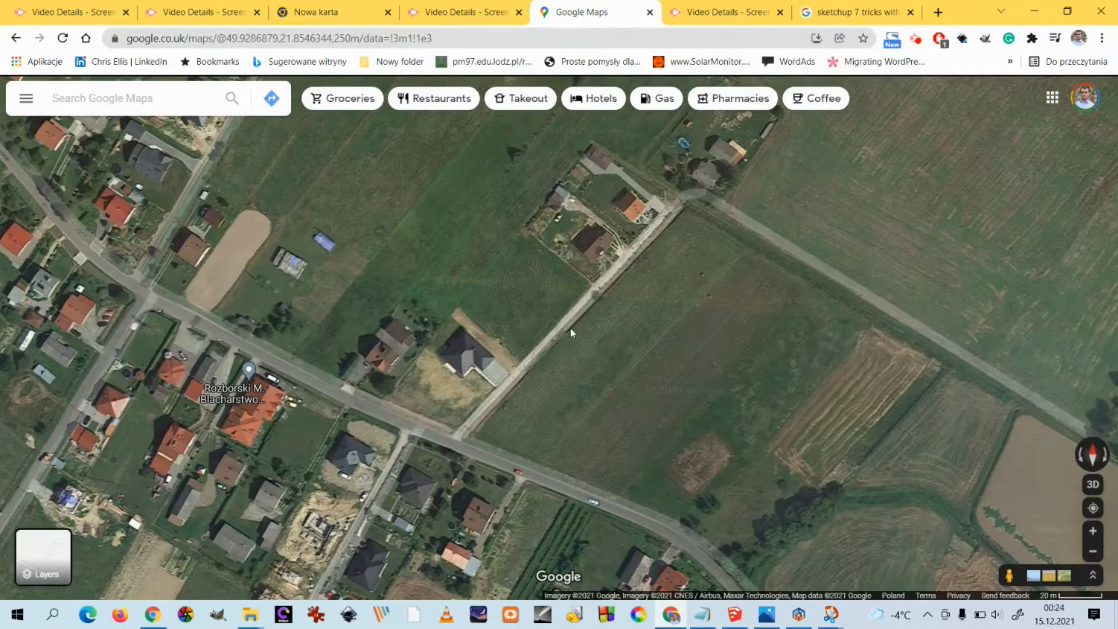
# Zoom into the field and copy the coordinates 49.92867, 21.85470 of a spot beside the road.
pyautogui.scroll(2, 573, 349)
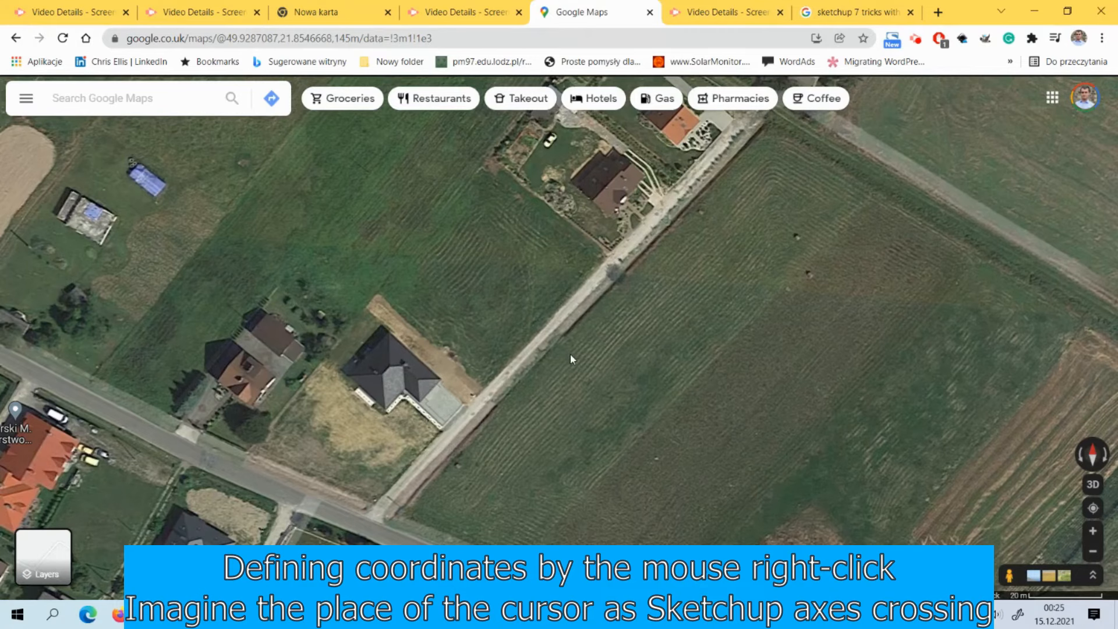
pyautogui.rightClick(568, 355)
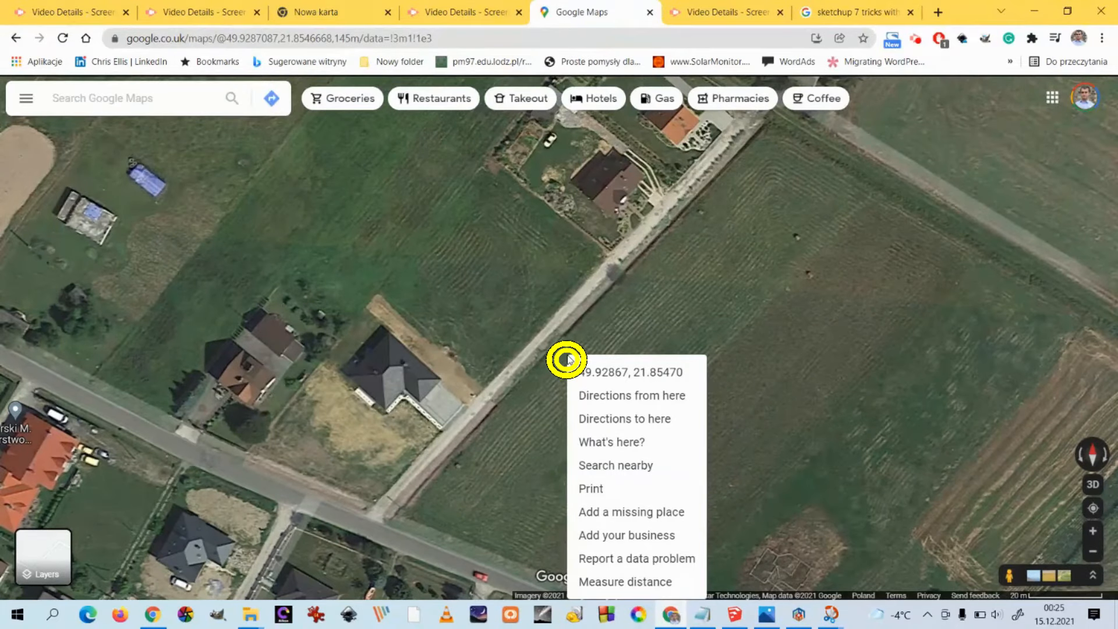
pyautogui.click(598, 379)
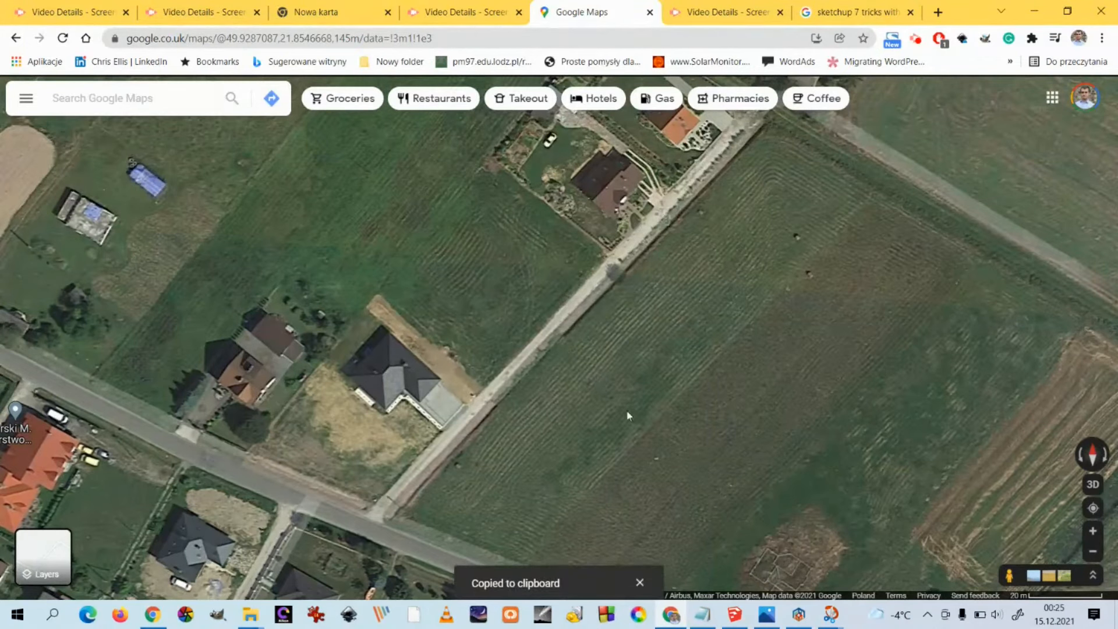
pyautogui.click(703, 614)
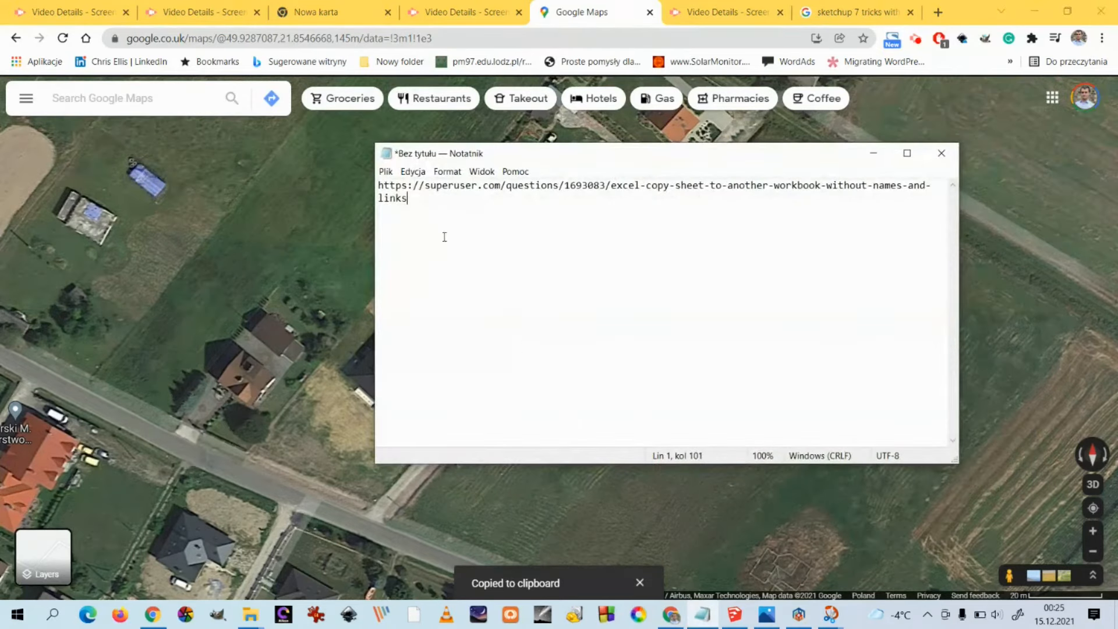
# Start a fresh unsaved Notepad page, paste 49.92866699634571, 21.85469771947446 and select the latitude.
pyautogui.click(385, 172)
pyautogui.click(399, 186)
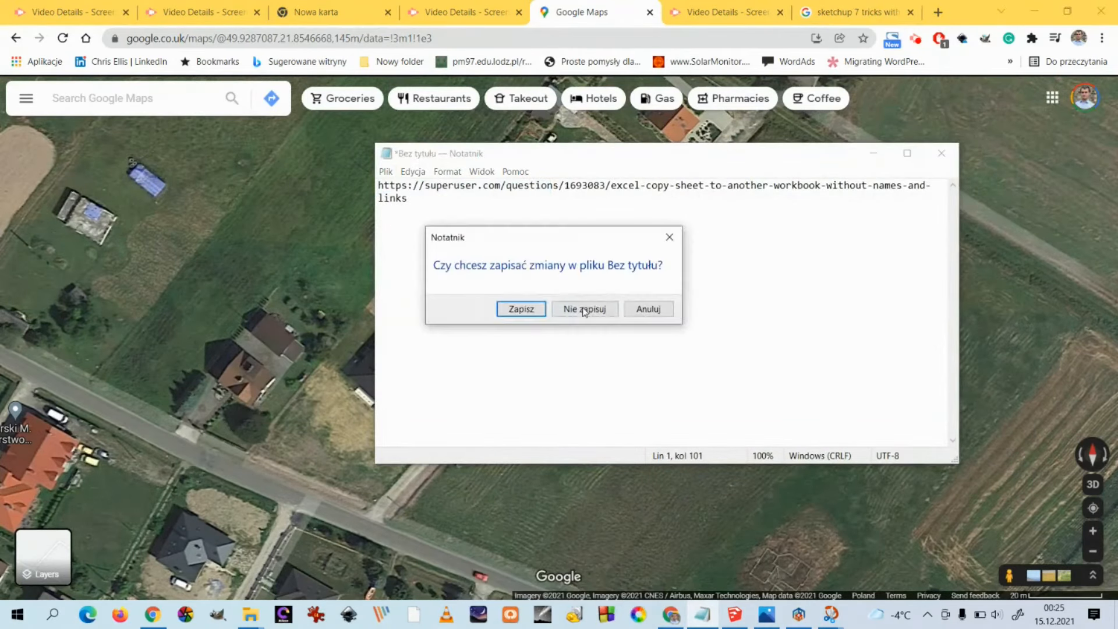
pyautogui.click(584, 309)
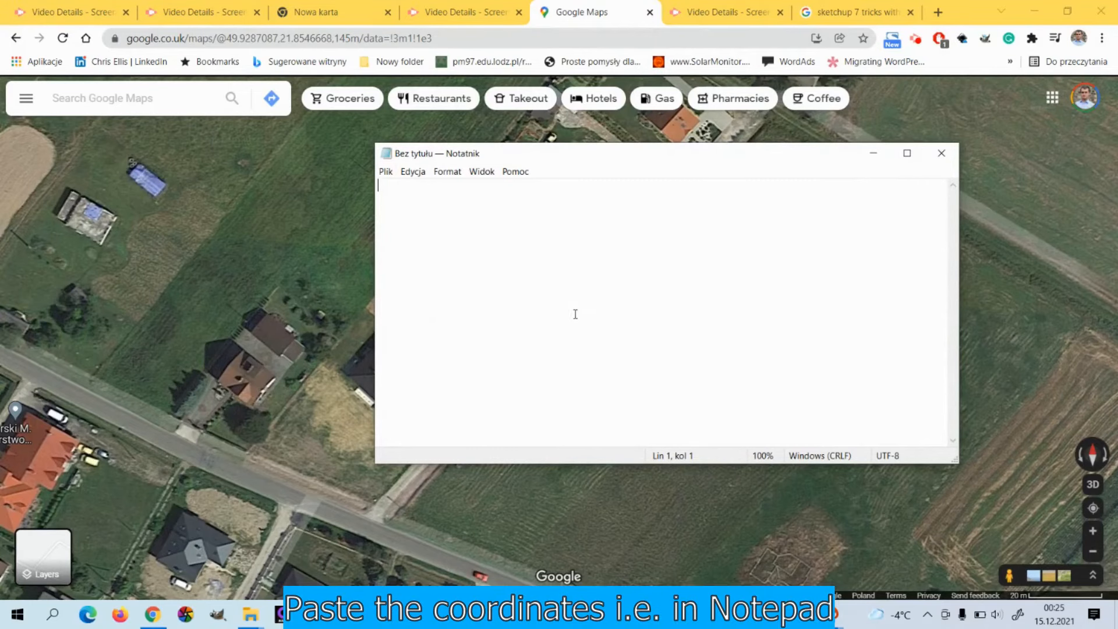
pyautogui.hotkey('ctrl', 'v')
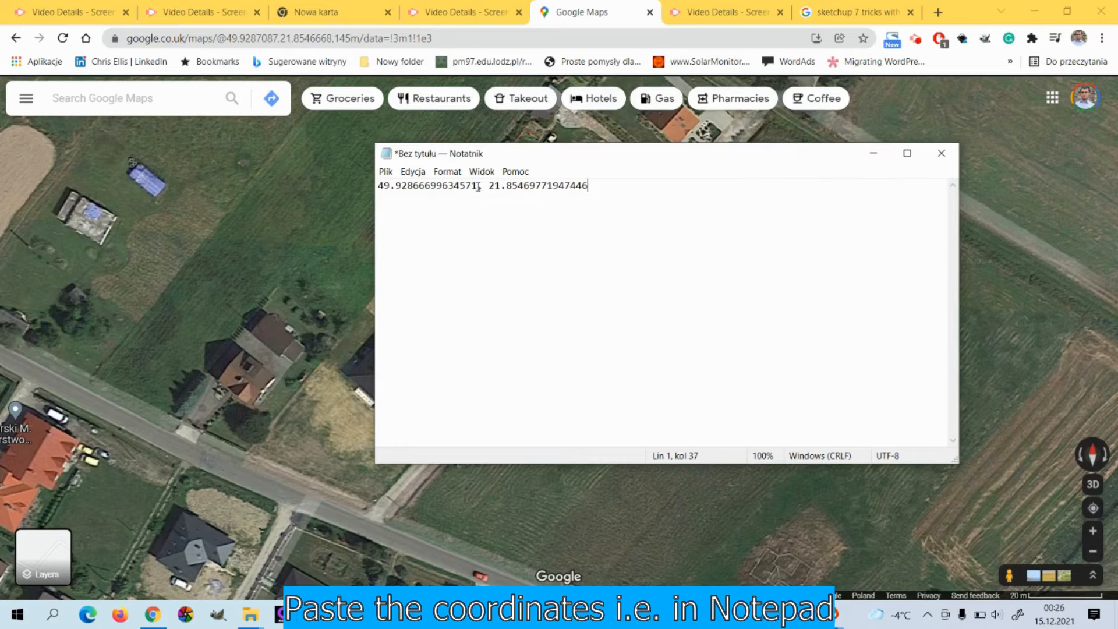
pyautogui.moveTo(478, 185); pyautogui.dragTo(377, 185)
pyautogui.hotkey('ctrl', 'c')
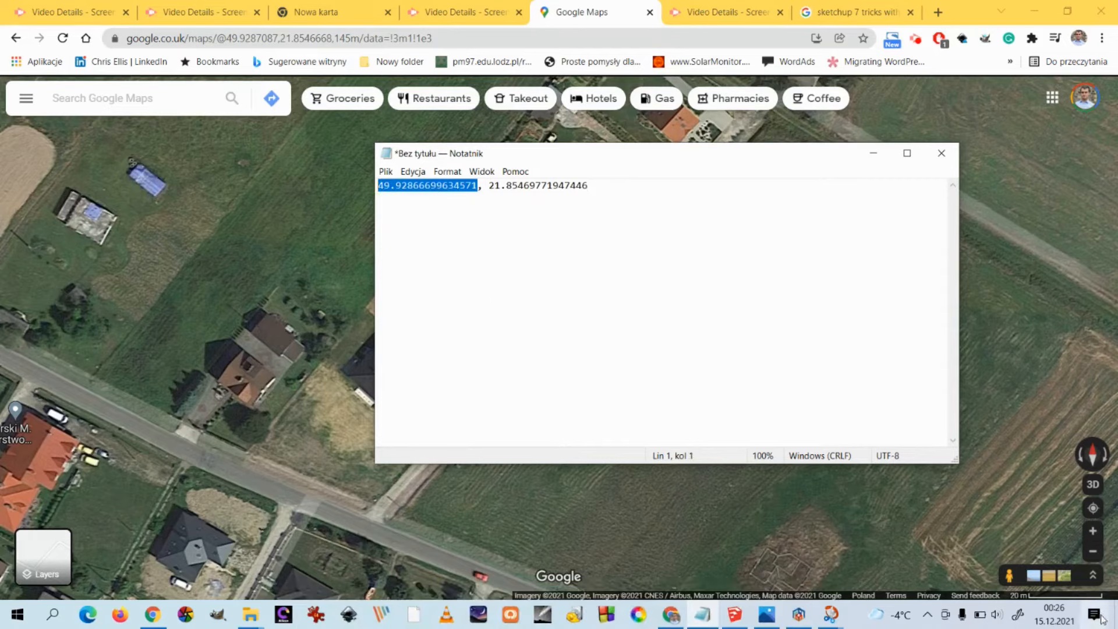
# Replace the old latitude 40.018309 with 49.92866699634571 in the manual location entry.
pyautogui.click(735, 614)
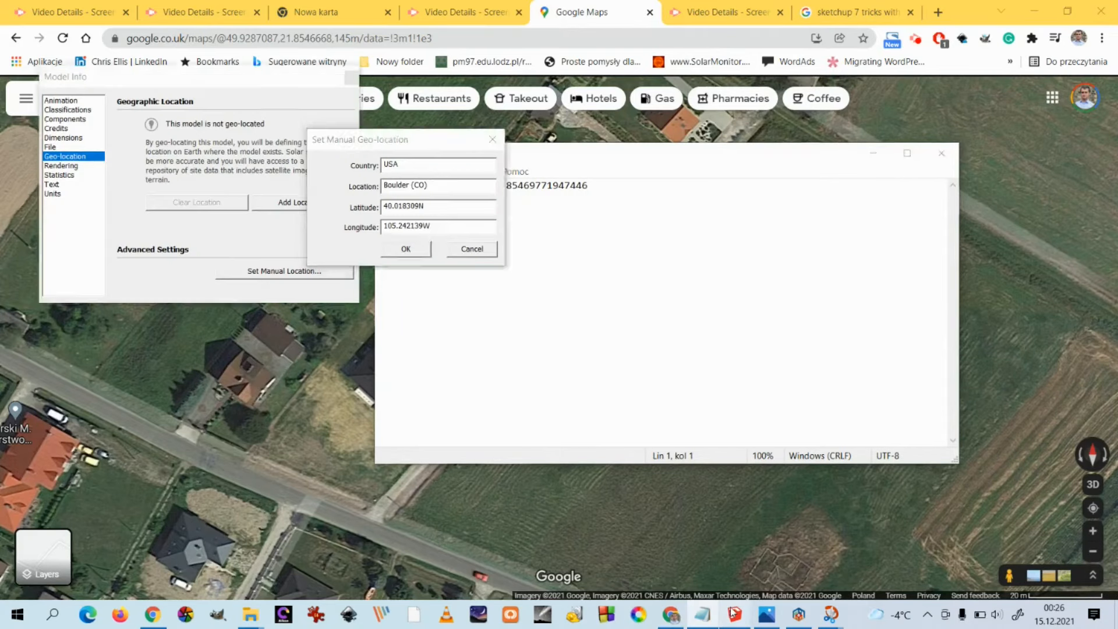
pyautogui.moveTo(420, 208); pyautogui.dragTo(382, 208)
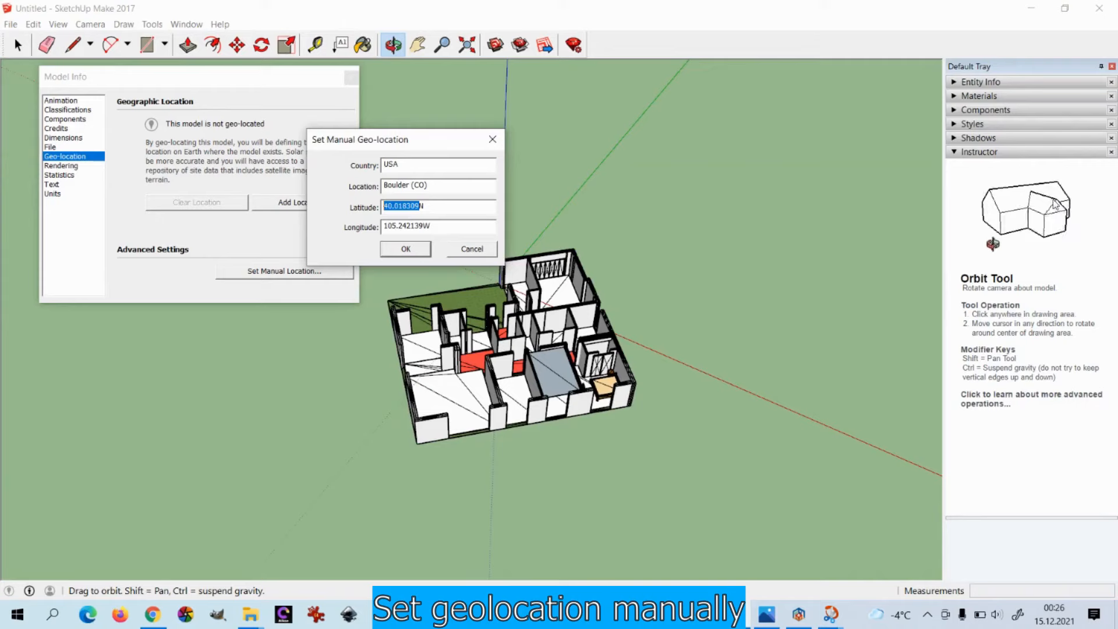
pyautogui.hotkey('ctrl', 'v')
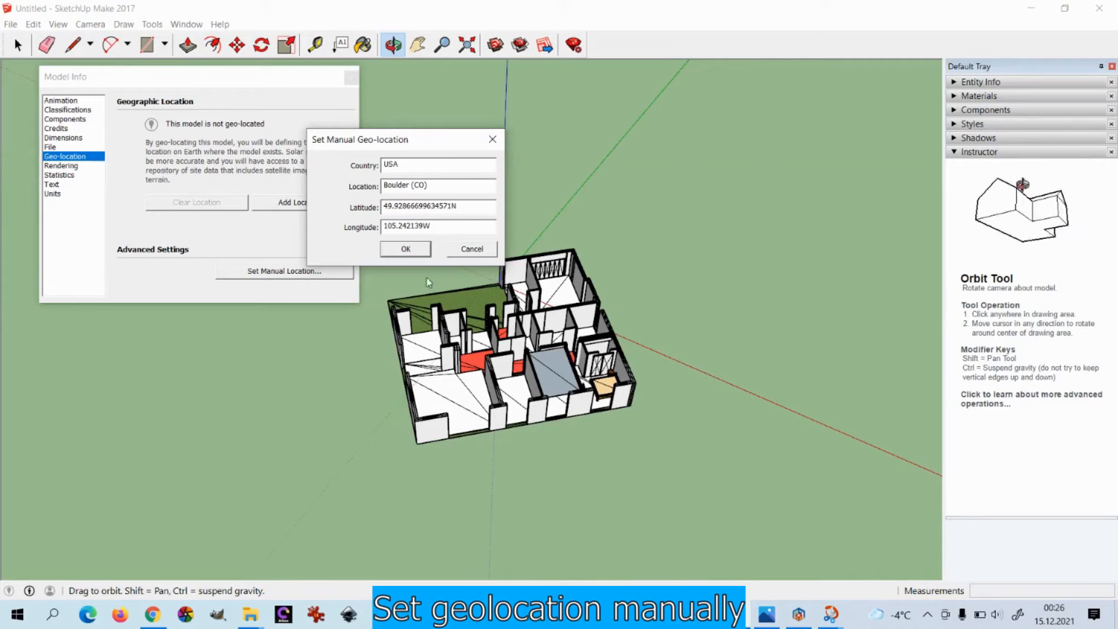
pyautogui.click(420, 226)
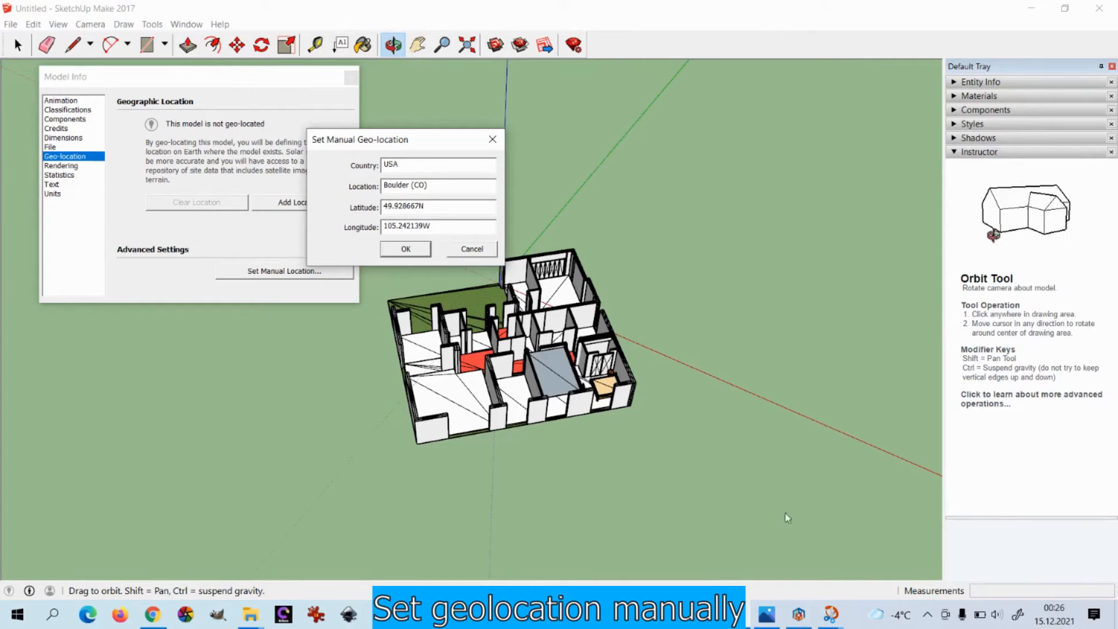
# Replace longitude 105.242139 with 21.85469771947446 and change the hemisphere from W to E.
pyautogui.hotkey('alt', 'Tab')
pyautogui.moveTo(589, 185); pyautogui.dragTo(489, 181)
pyautogui.hotkey('ctrl', 'c')
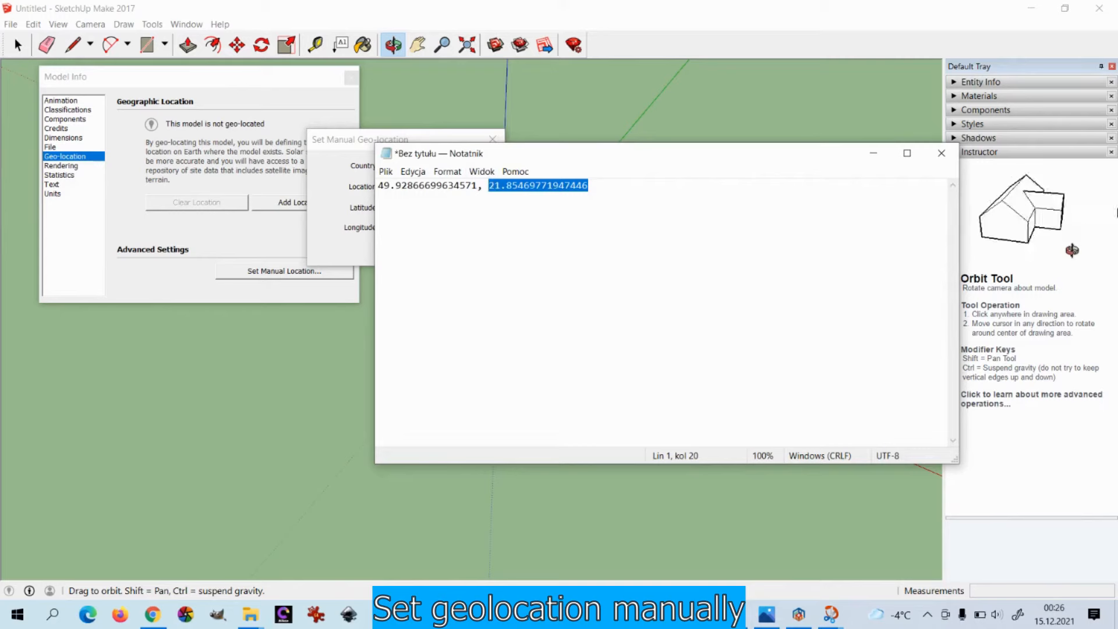
pyautogui.click(873, 153)
pyautogui.moveTo(423, 225); pyautogui.dragTo(383, 225)
pyautogui.hotkey('ctrl', 'v')
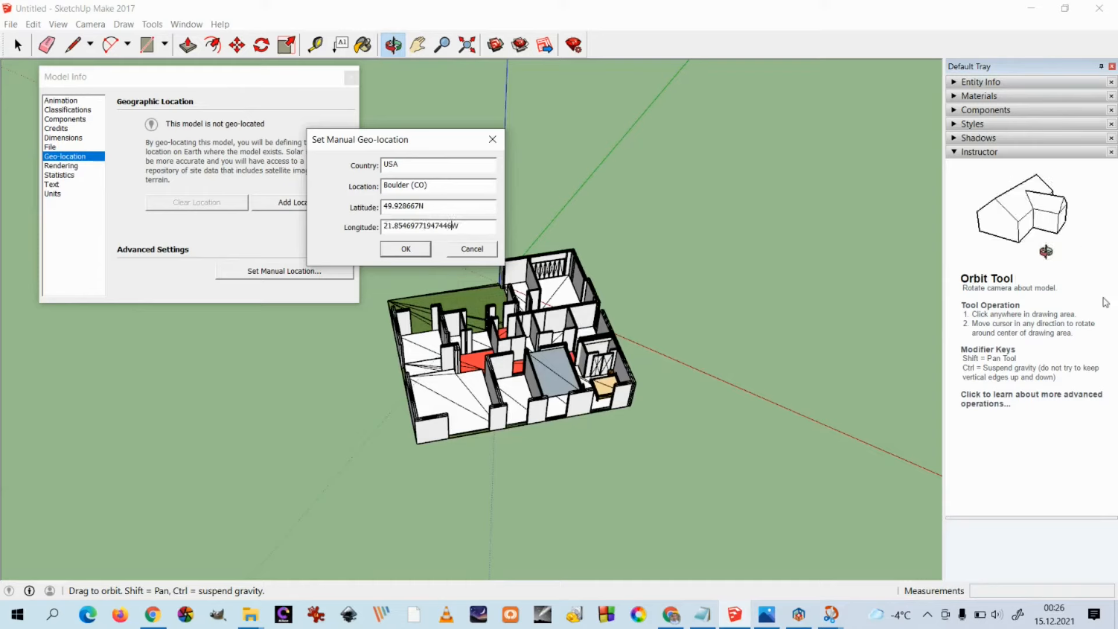
pyautogui.moveTo(460, 225); pyautogui.dragTo(454, 225)
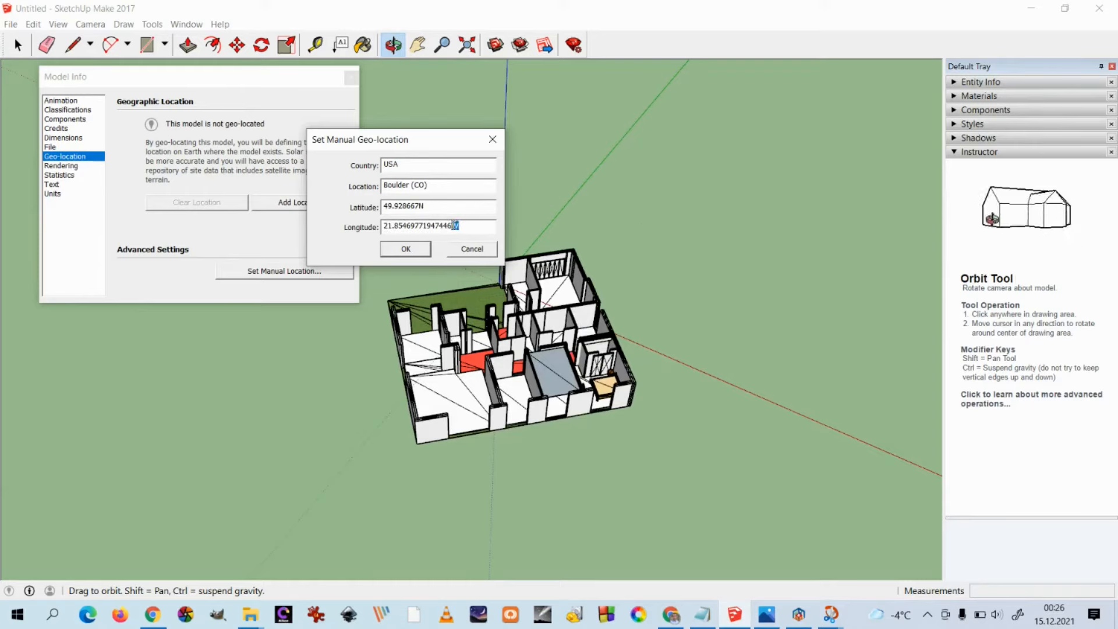
pyautogui.write('E')
# Set the country to Poland and the location to Wyzne, then confirm the geo-location.
pyautogui.moveTo(416, 165); pyautogui.dragTo(389, 165)
pyautogui.press('BackSpace')
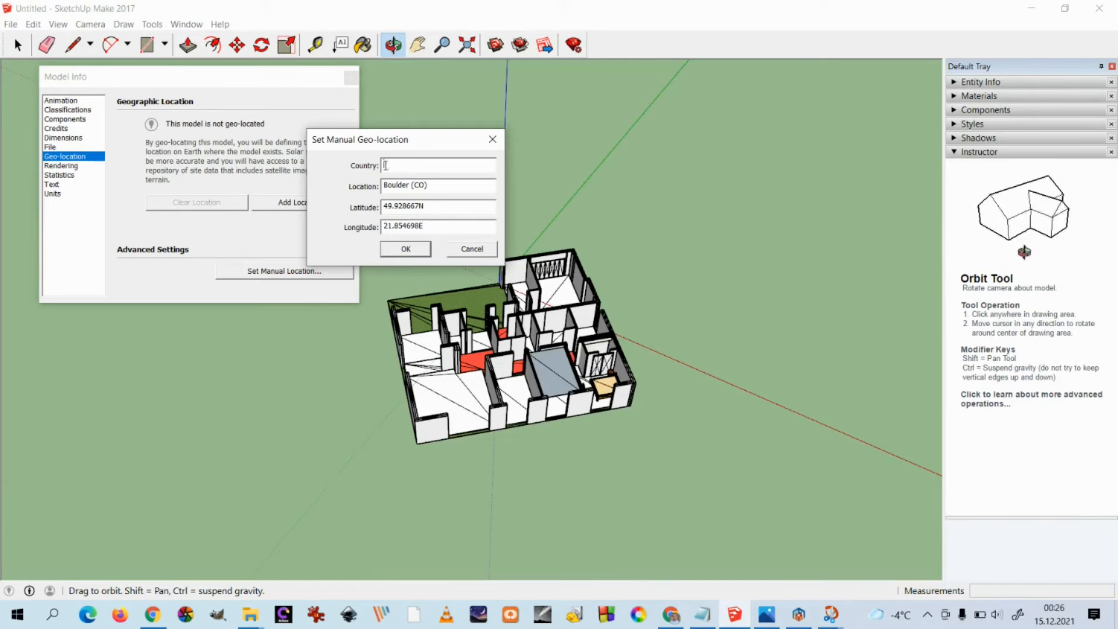
pyautogui.write('Poland')
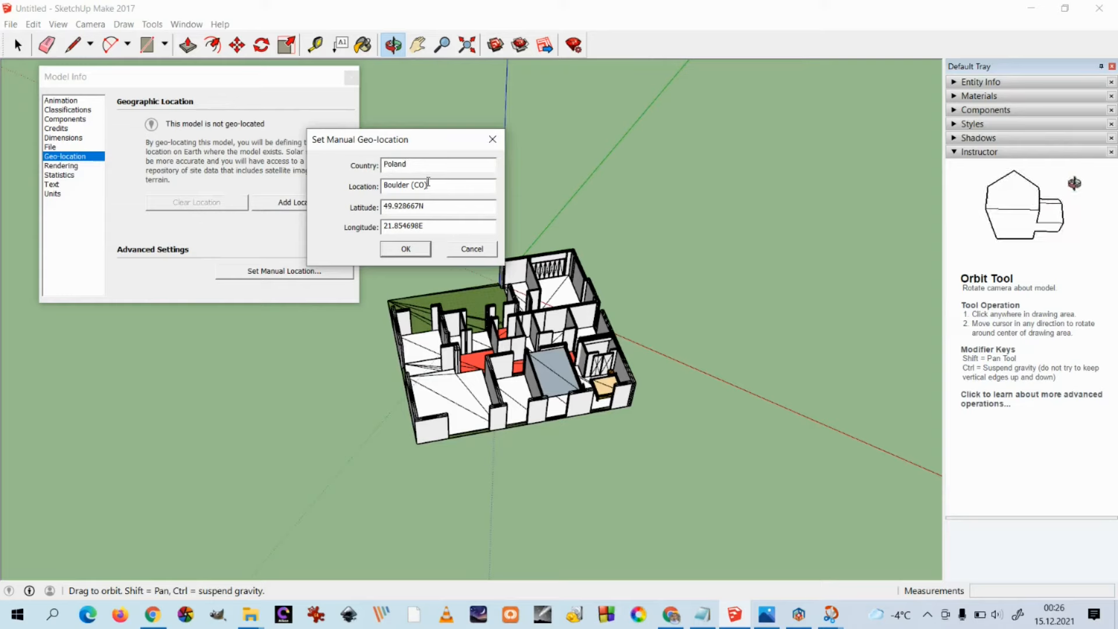
pyautogui.press('Tab')
pyautogui.write('Wy')
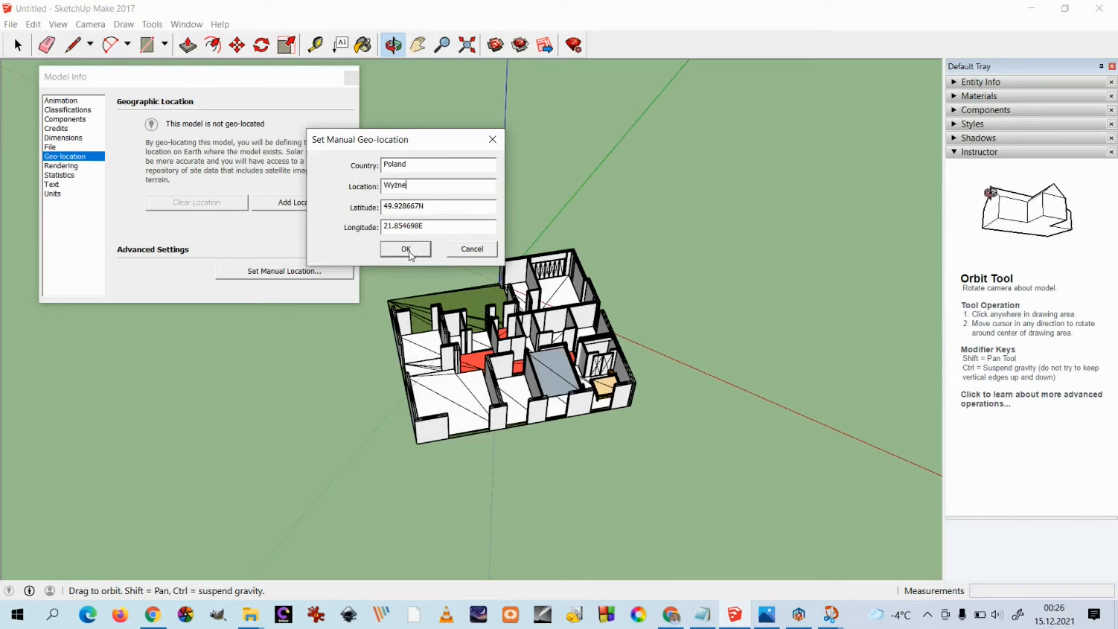
pyautogui.click(409, 252)
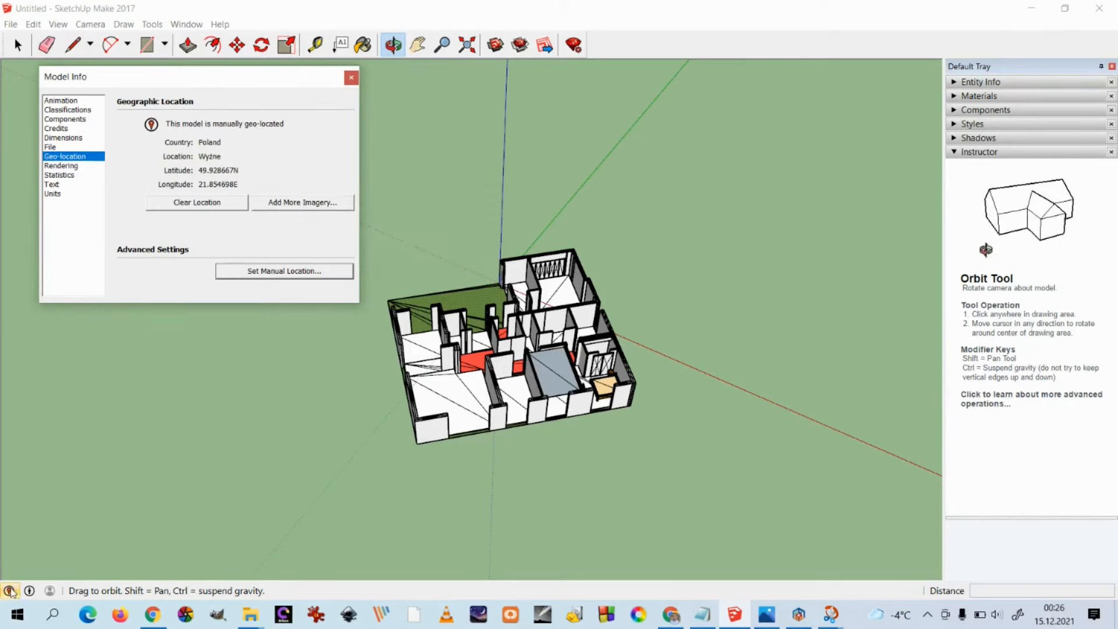
# Close the Model Info window, leaving the geo-located house alone in the drawing area.
pyautogui.moveTo(11, 591)
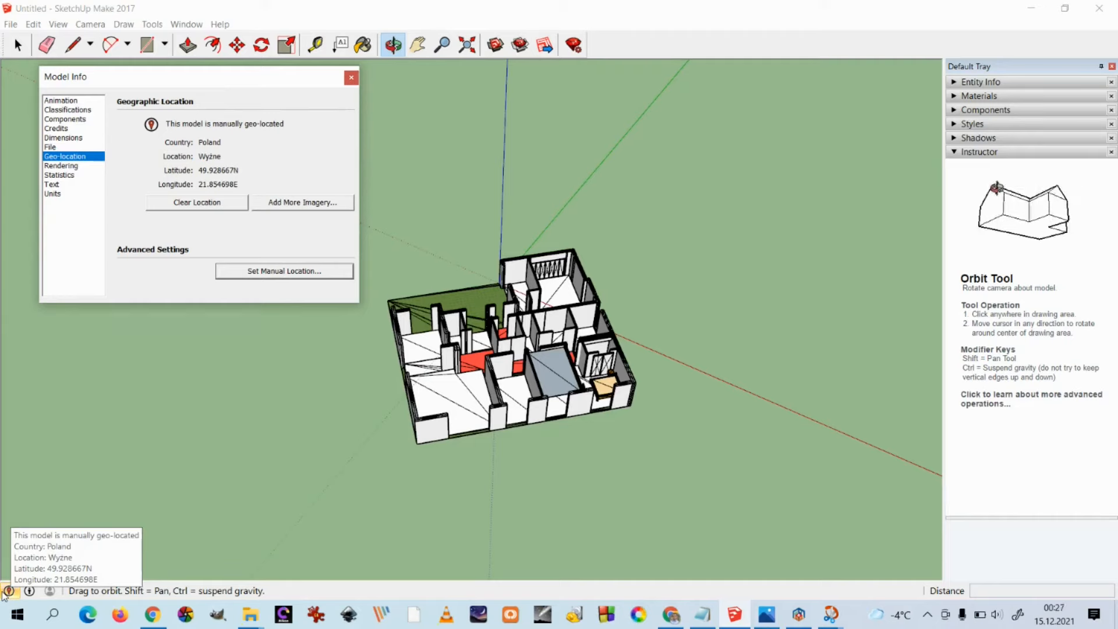
pyautogui.click(352, 81)
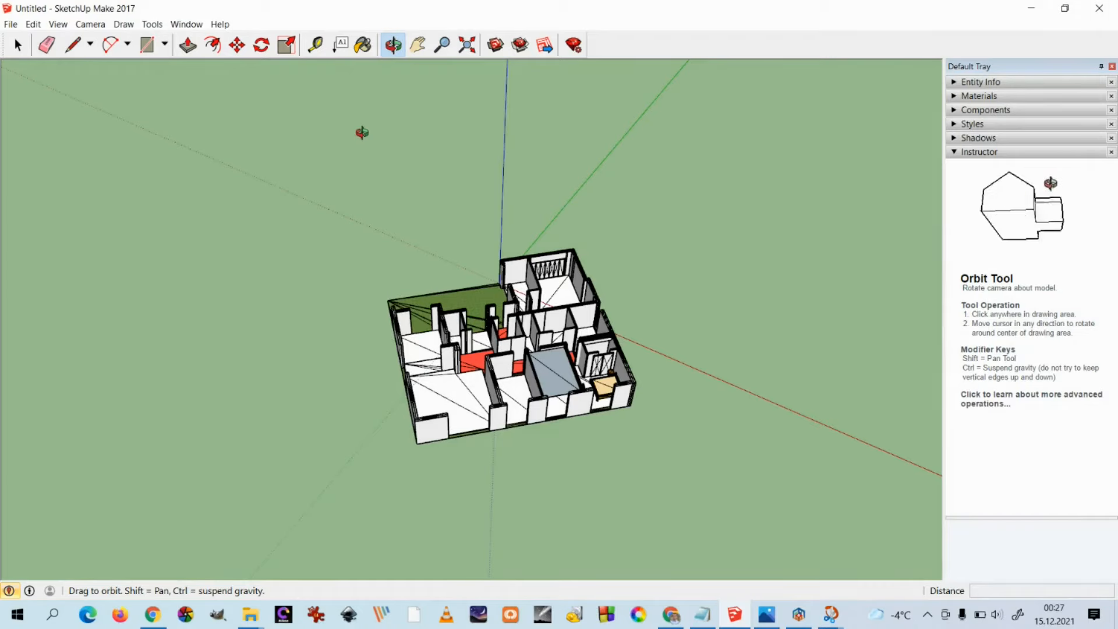
pyautogui.click(10, 24)
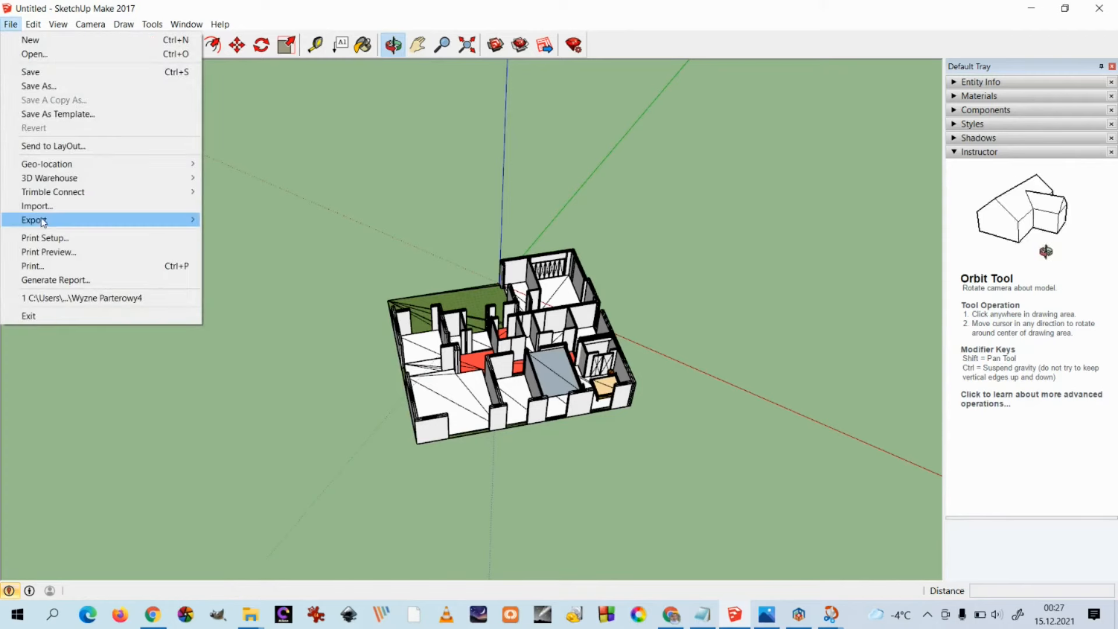
# Export the model as a Google Earth KMZ file named House, leaving the KMZ options unchanged.
pyautogui.moveTo(43, 224)
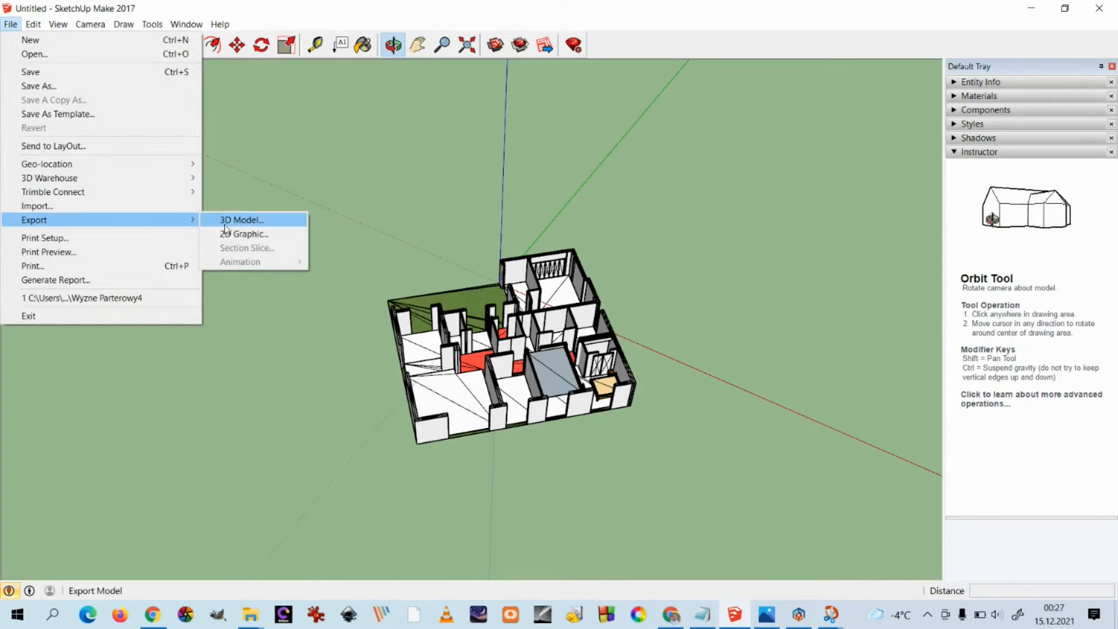
pyautogui.click(248, 222)
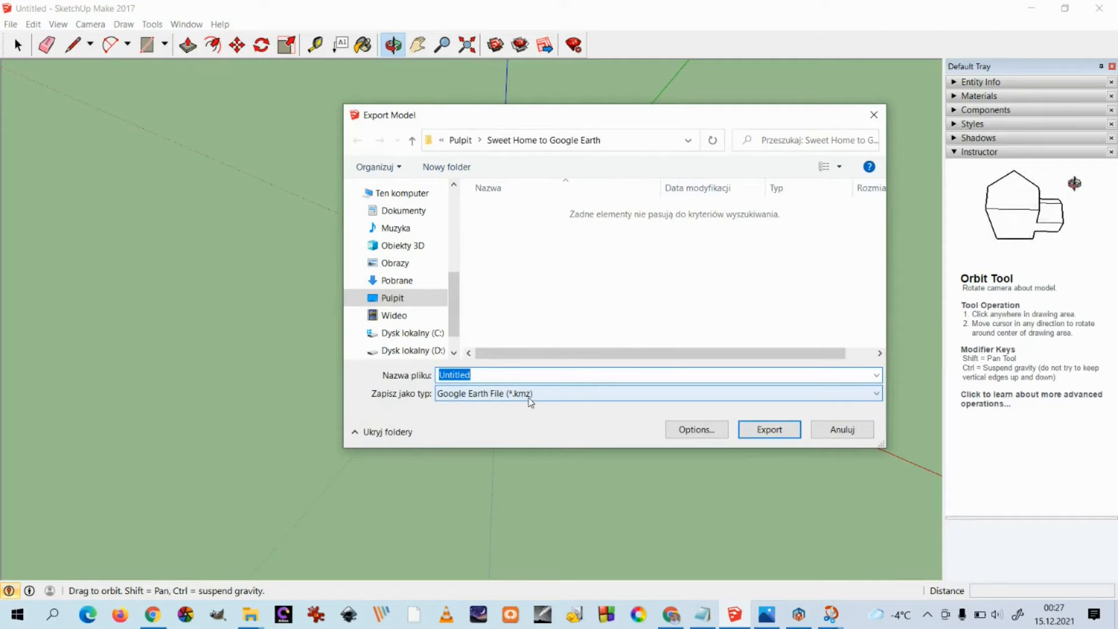
pyautogui.write('House')
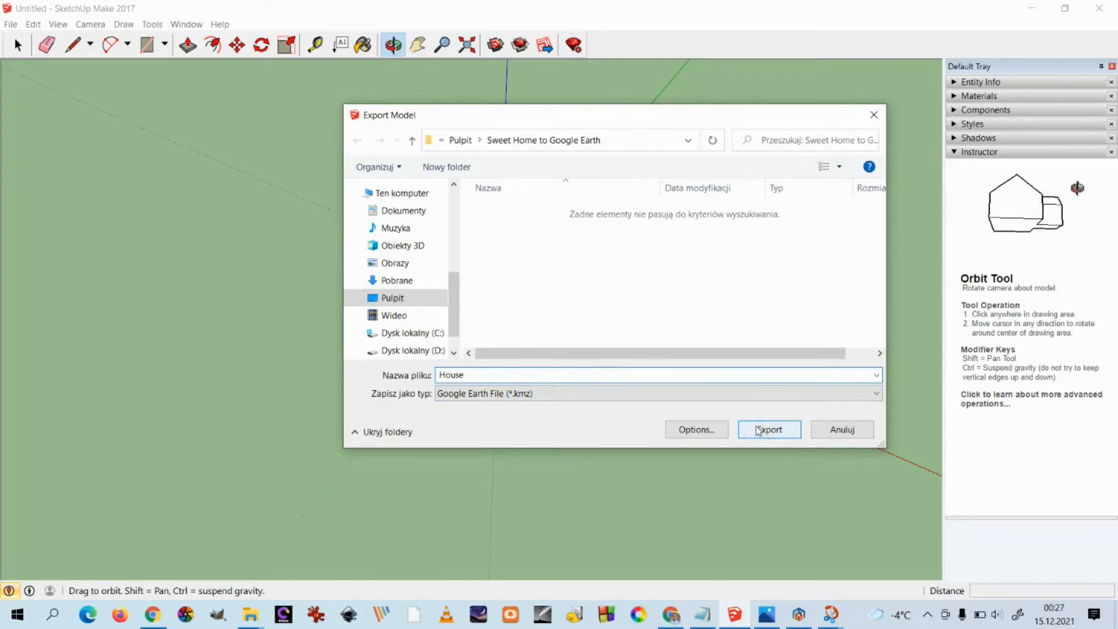
pyautogui.click(688, 432)
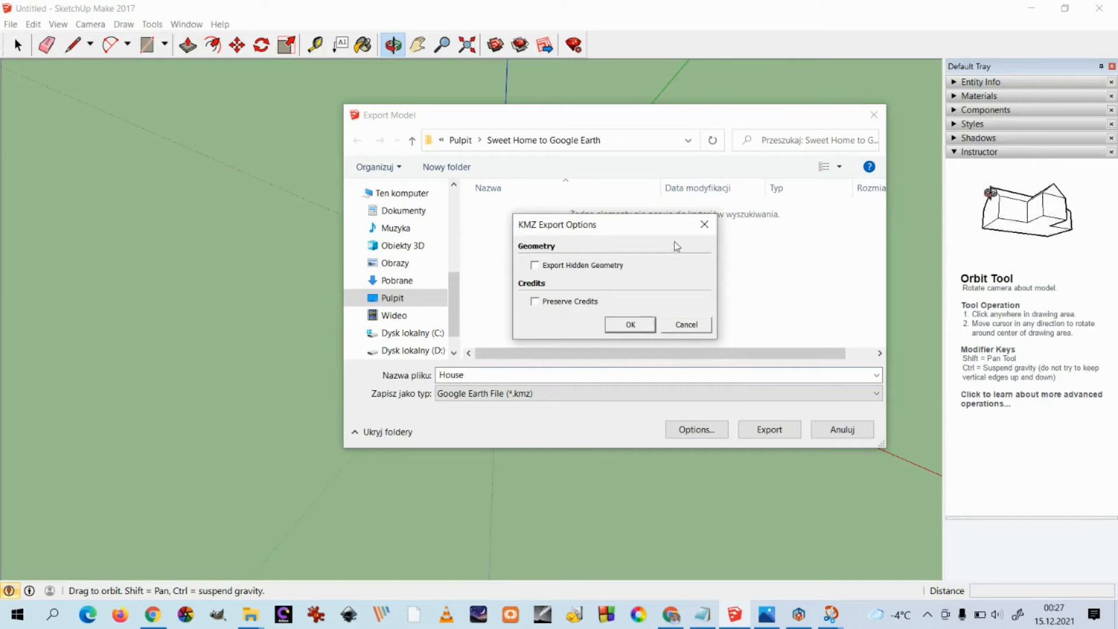
pyautogui.click(705, 229)
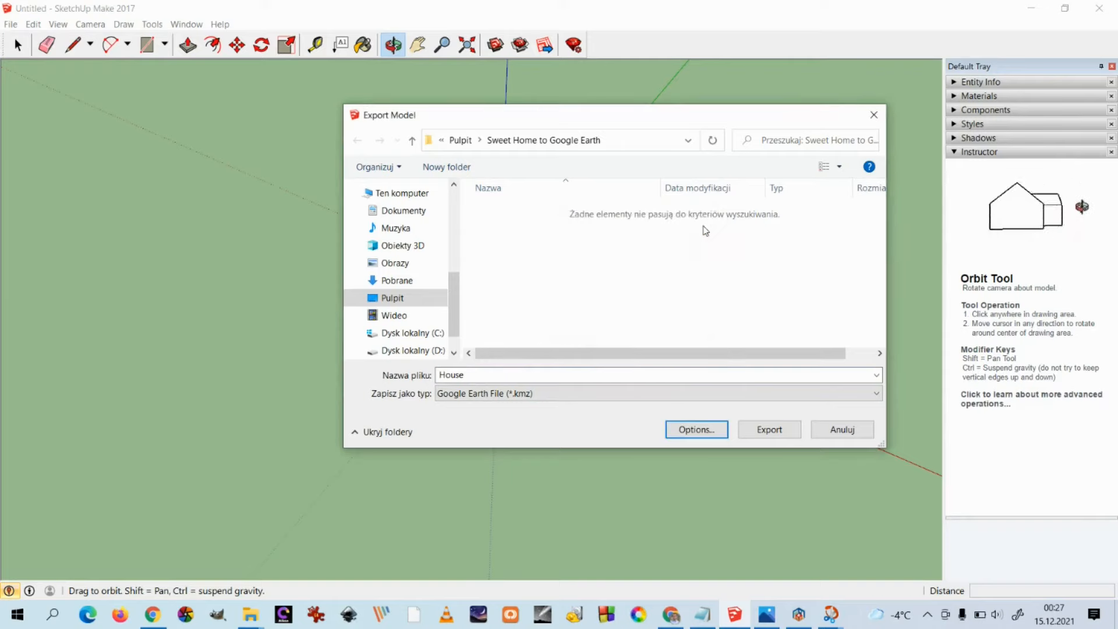
pyautogui.click(768, 430)
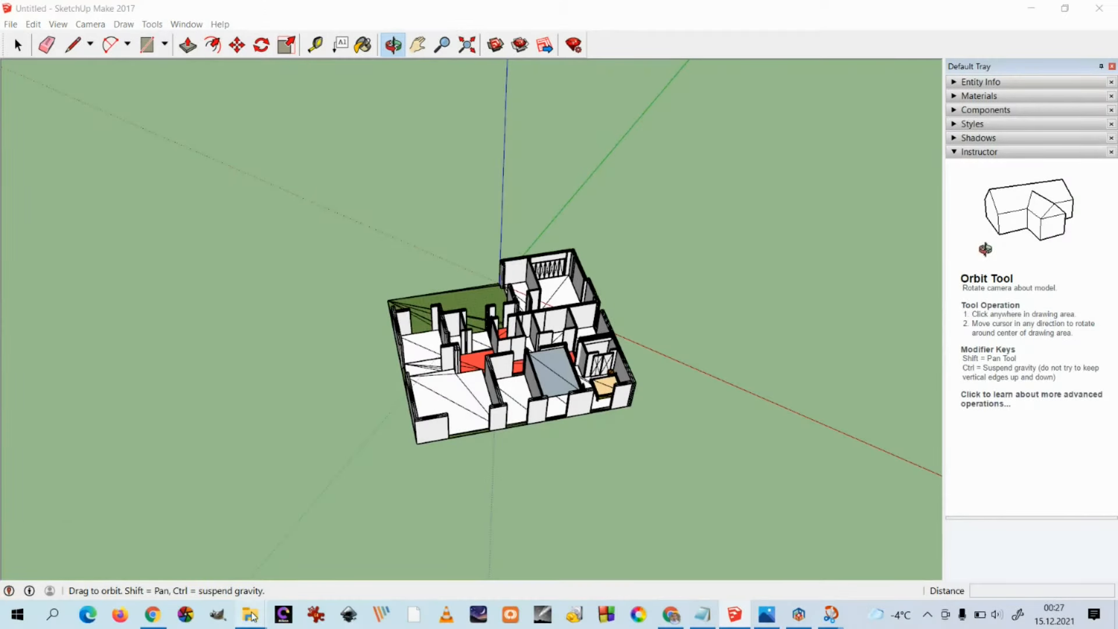
# Open House.kmz from the Sweet Home to Google Earth folder in File Explorer.
pyautogui.moveTo(252, 616)
pyautogui.click(536, 553)
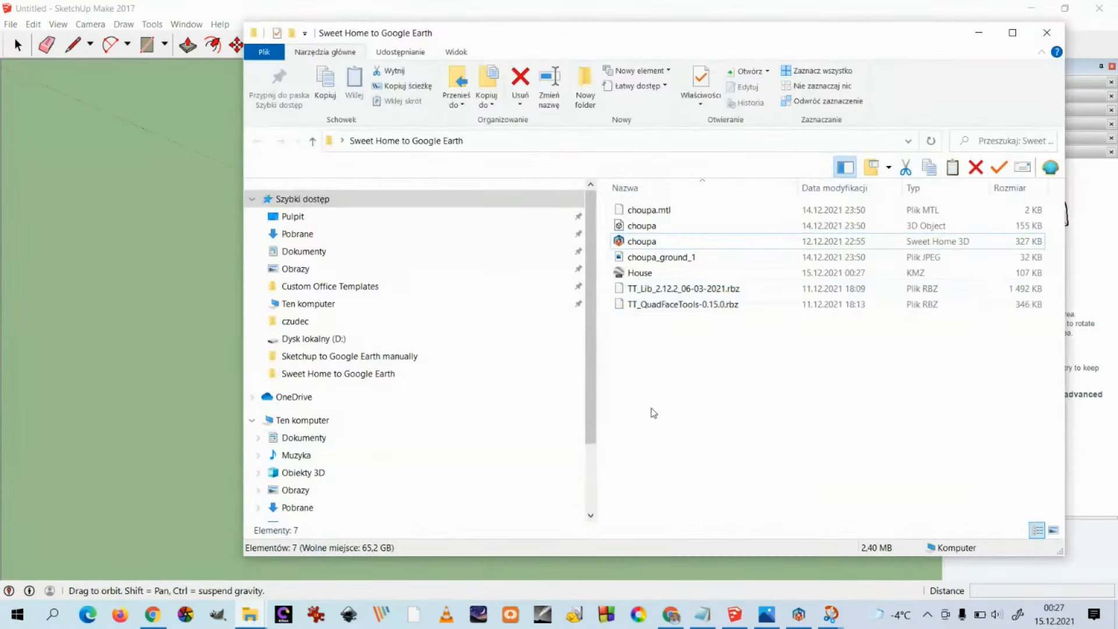
pyautogui.doubleClick(631, 272)
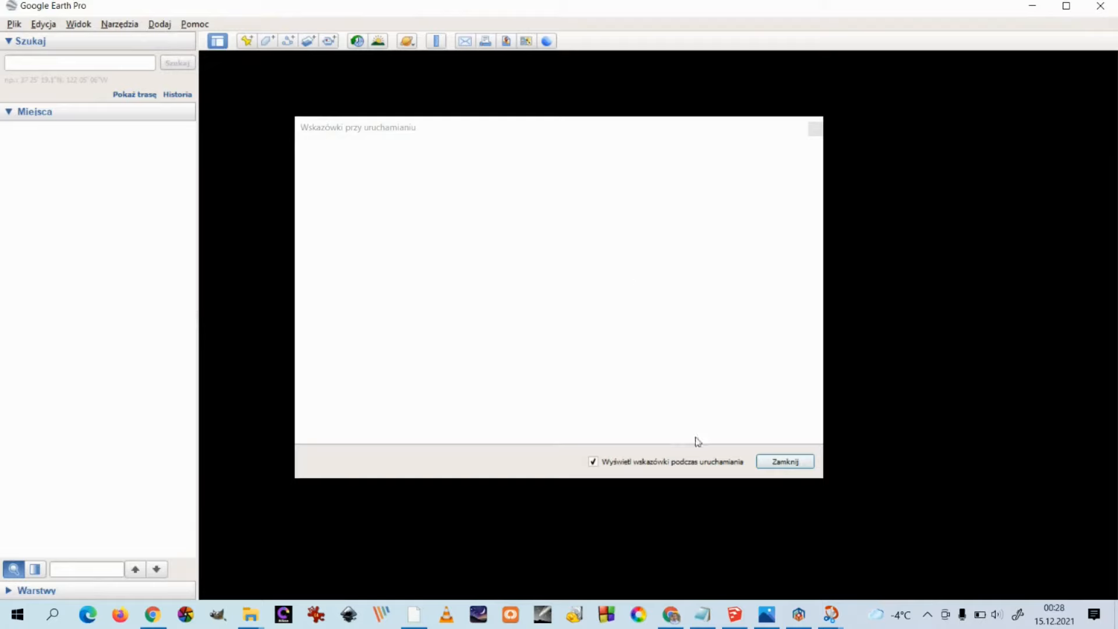
# Dismiss the Google Earth Pro startup tips so the view flies to the House model.
pyautogui.click(784, 462)
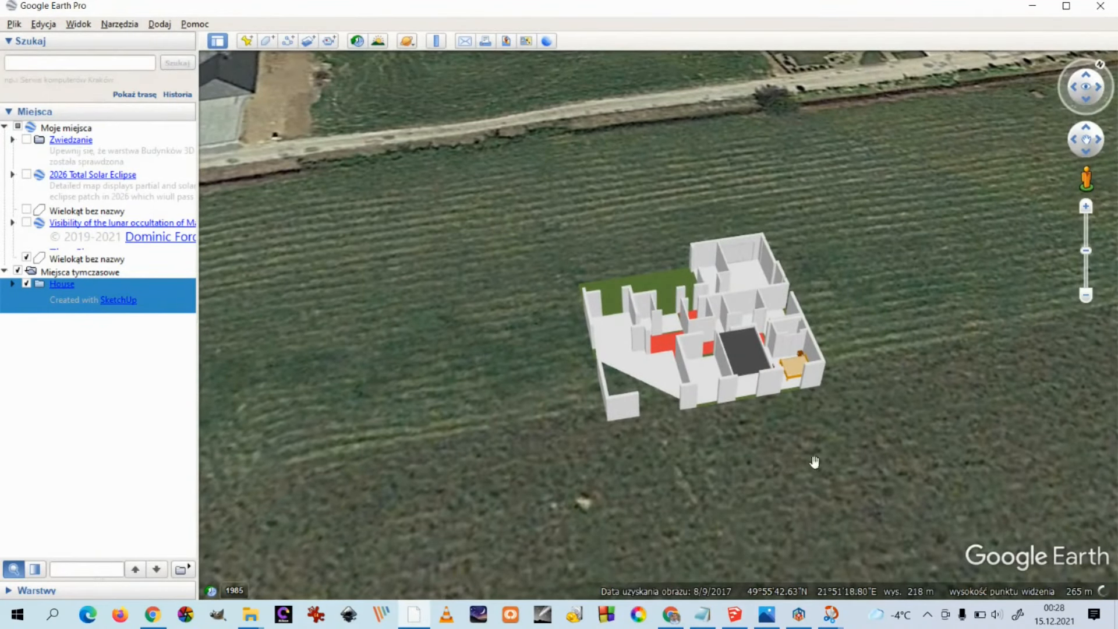
# Zoom out, reset the view to north-up, and pan to frame the house beside the road.
pyautogui.scroll(-2, 931, 285)
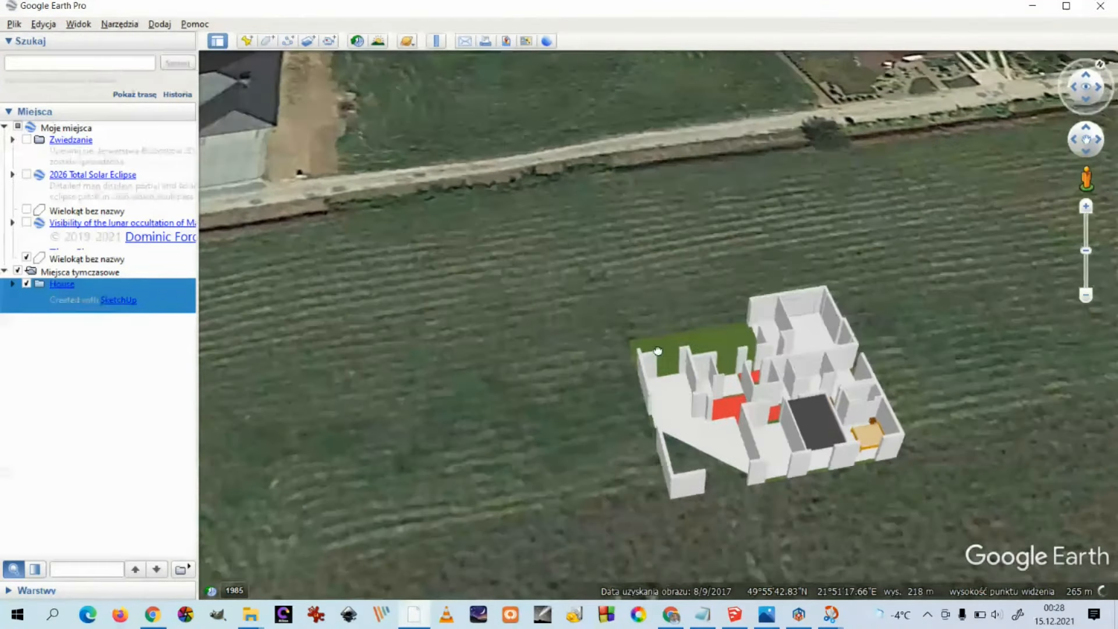
pyautogui.scroll(-2, 835, 308)
pyautogui.scroll(-1, 835, 308)
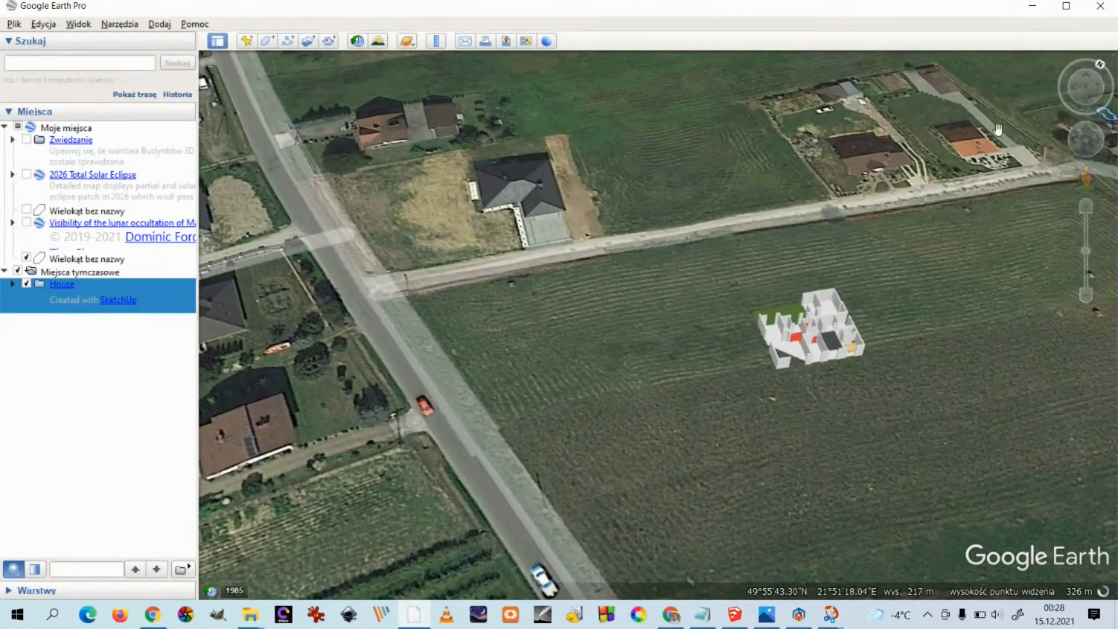
pyautogui.click(1094, 58)
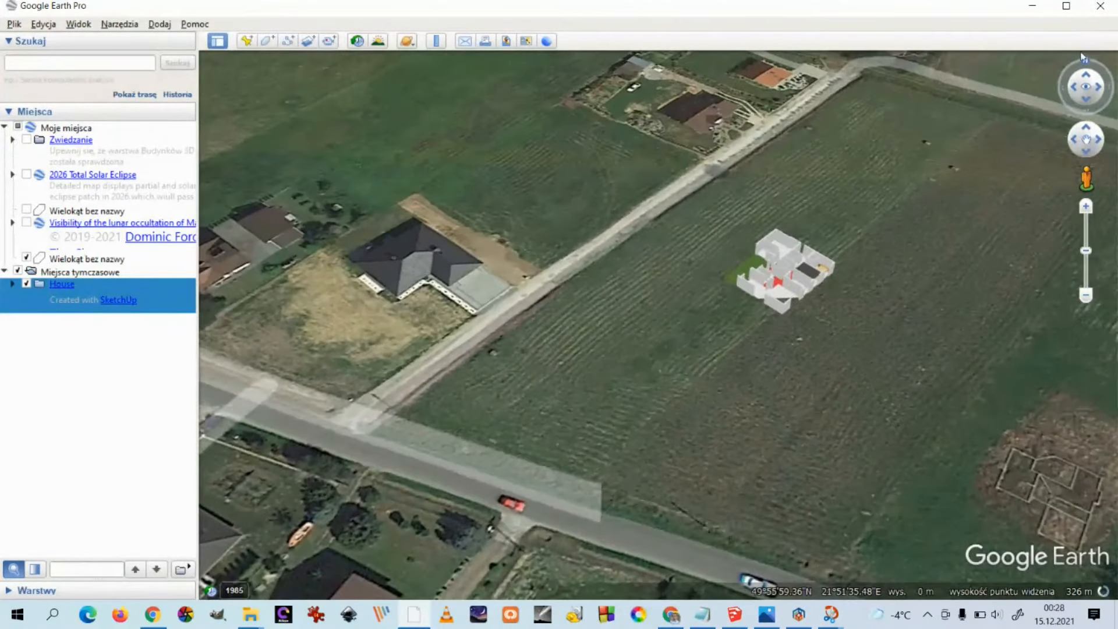
pyautogui.moveTo(700, 302); pyautogui.dragTo(746, 441)
pyautogui.scroll(3, 762, 408)
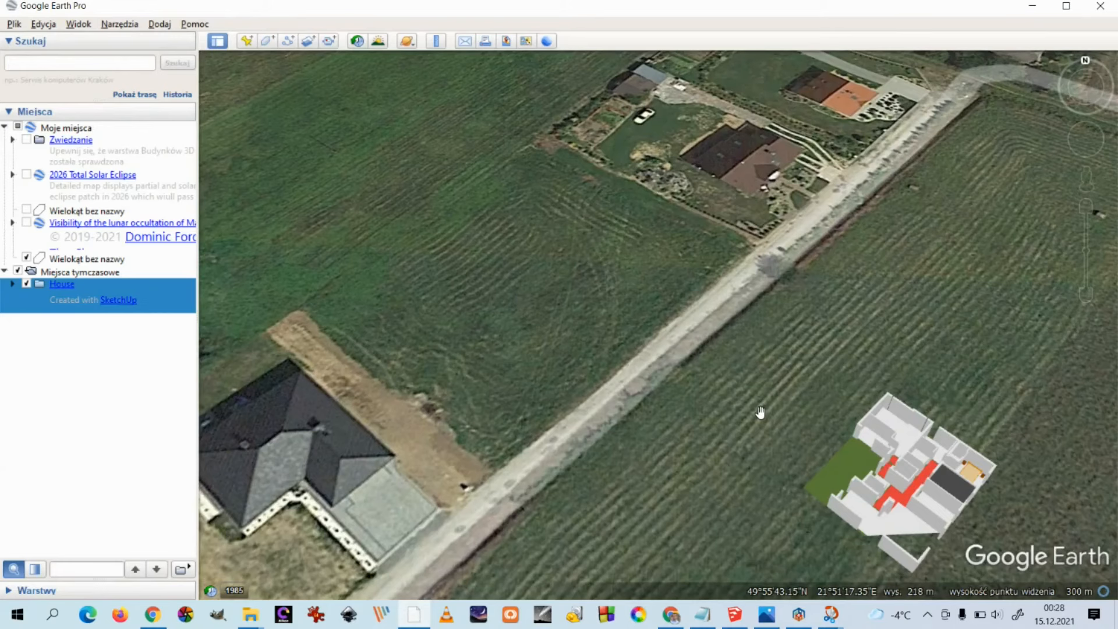
pyautogui.moveTo(773, 407); pyautogui.dragTo(616, 391)
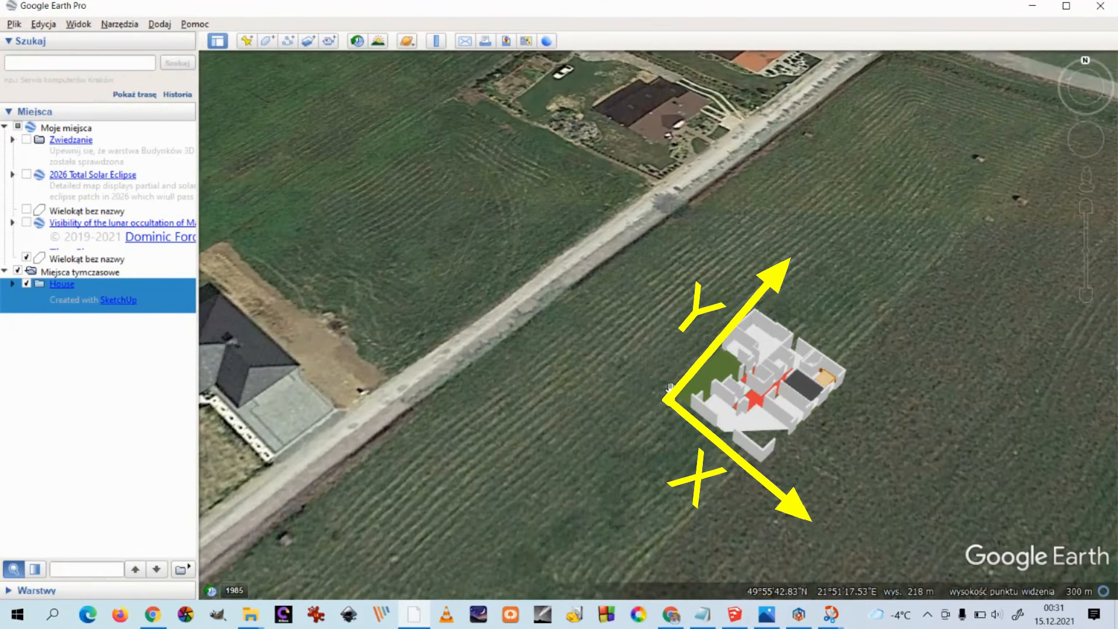
pyautogui.scroll(1, 669, 386)
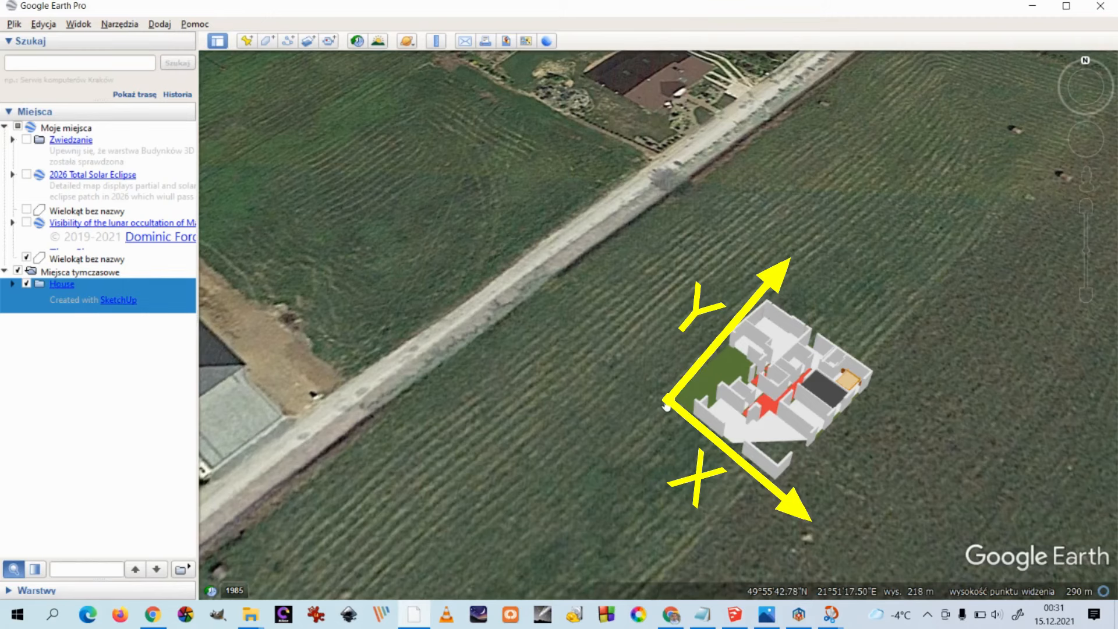
# Pan the Google Earth map slightly around the House on the field, then switch back to SketchUp.
pyautogui.moveTo(670, 396); pyautogui.dragTo(619, 392)
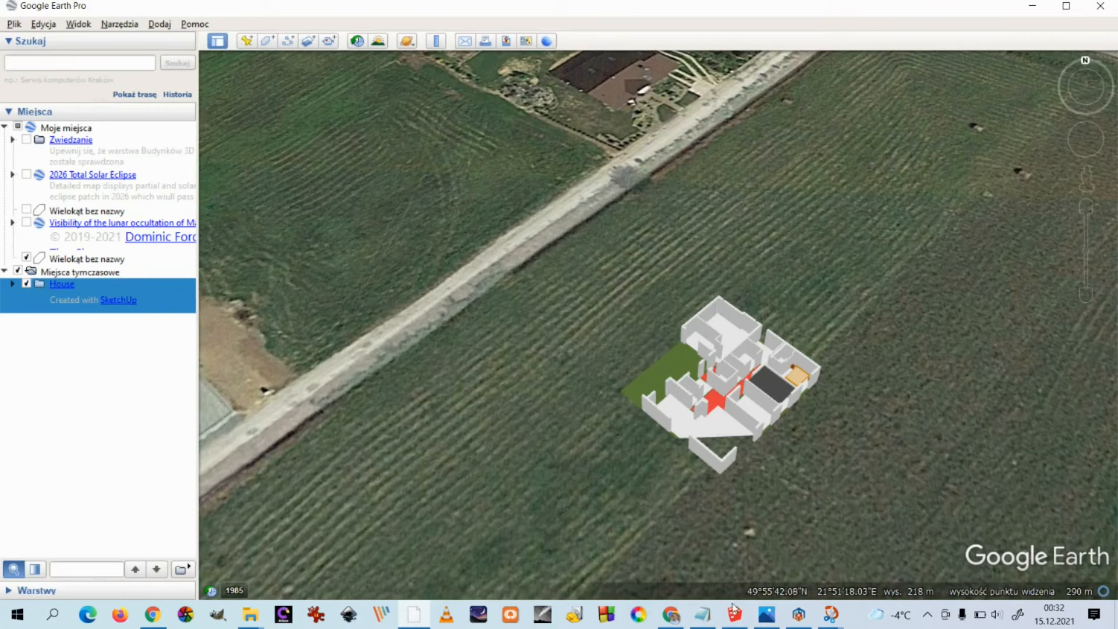
pyautogui.click(733, 612)
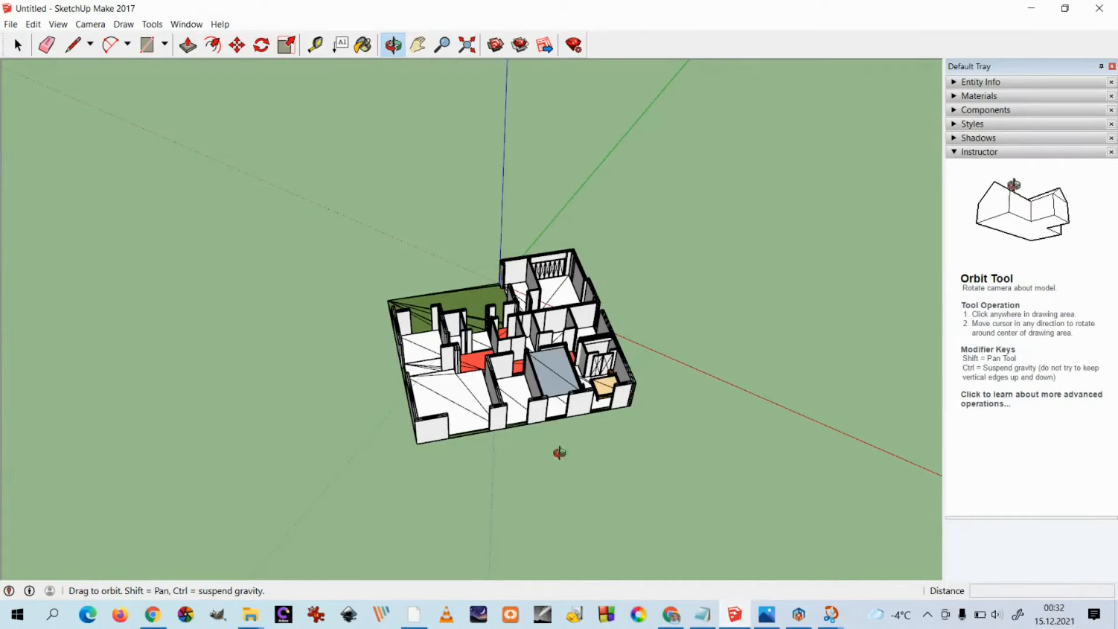
# Orbit the view and move the house model to the axes origin.
pyautogui.moveTo(292, 392); pyautogui.dragTo(576, 464)
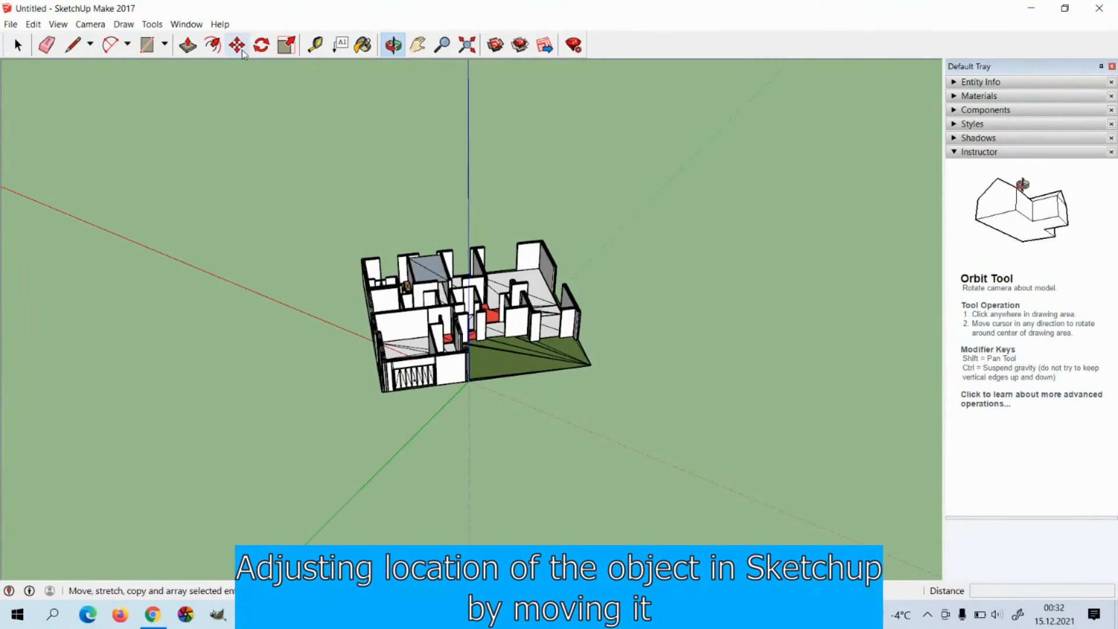
pyautogui.press('m')
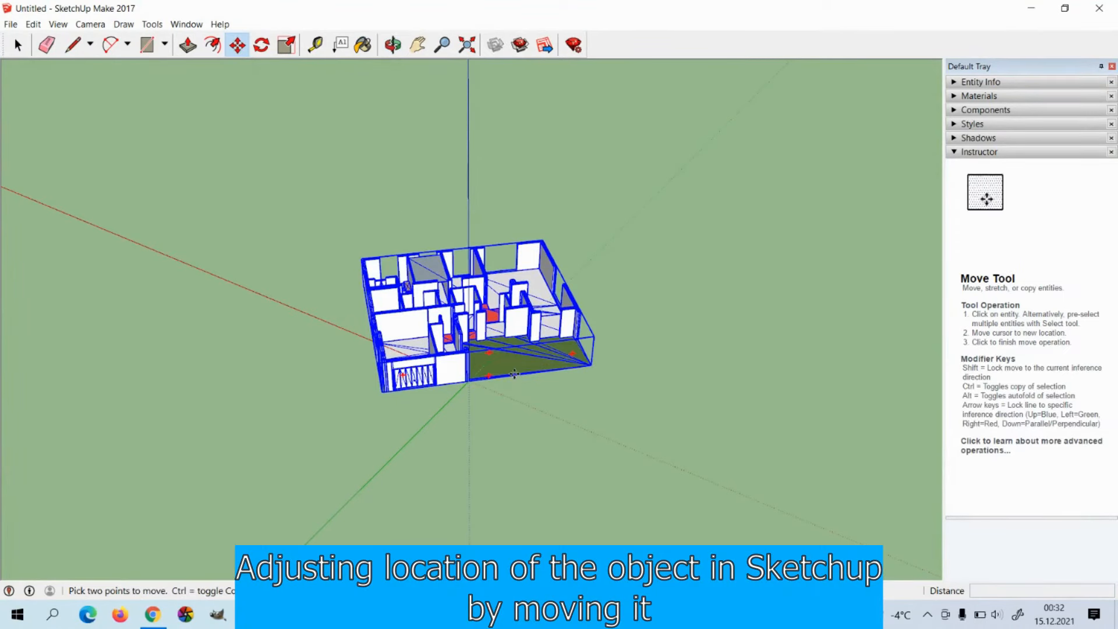
pyautogui.click(514, 373)
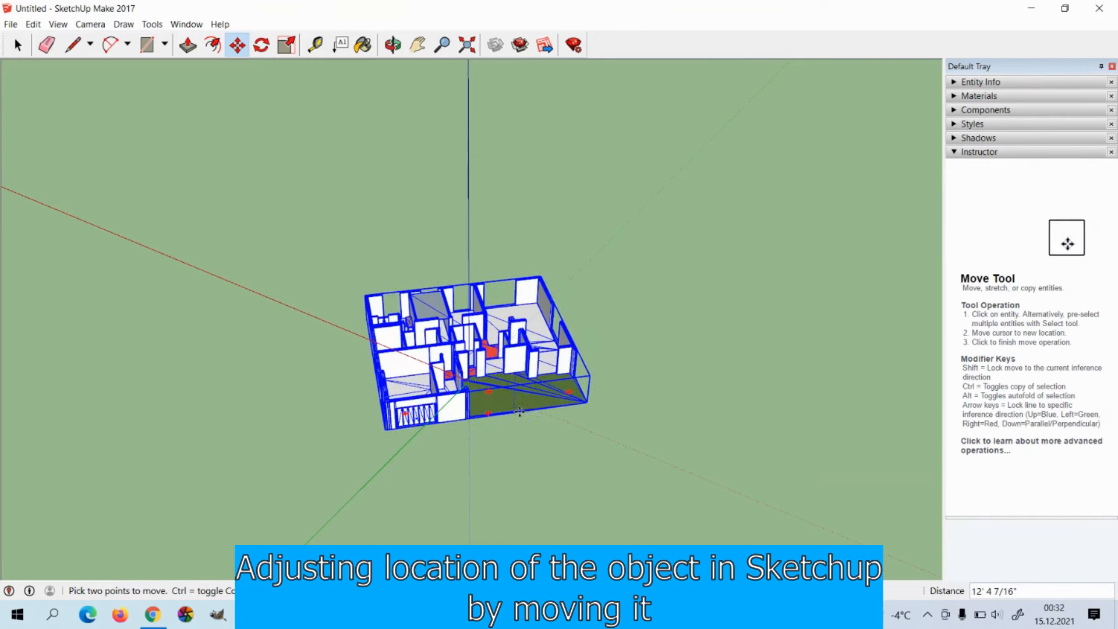
pyautogui.rightClick(520, 377)
pyautogui.click(491, 417)
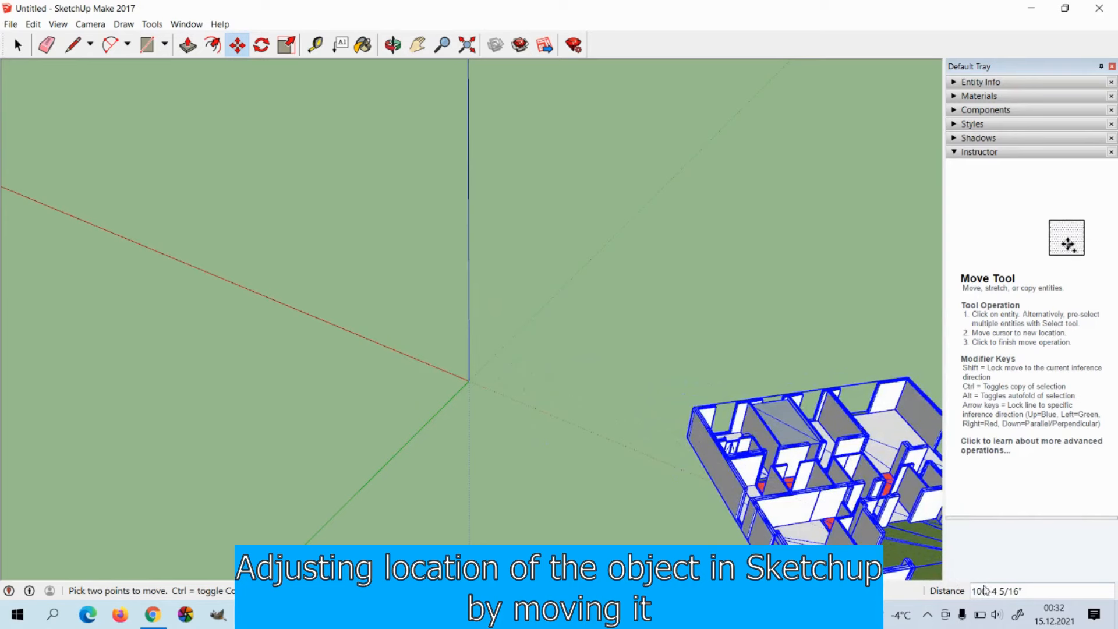
pyautogui.click(468, 382)
# Explode the house model group and open the Window menu.
pyautogui.rightClick(504, 399)
pyautogui.click(540, 477)
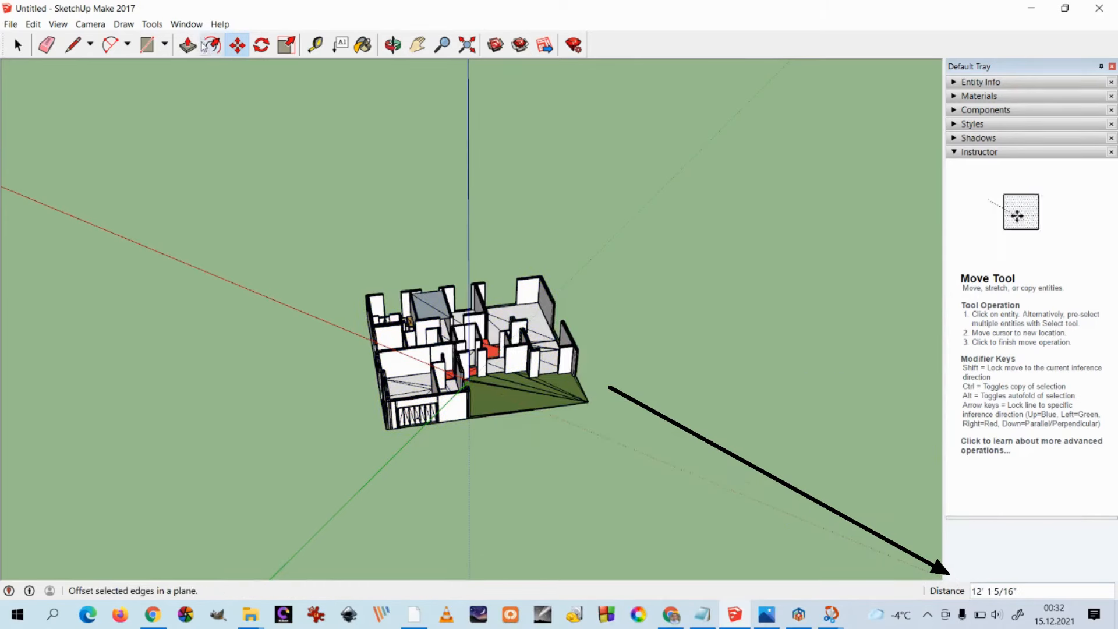
pyautogui.click(187, 24)
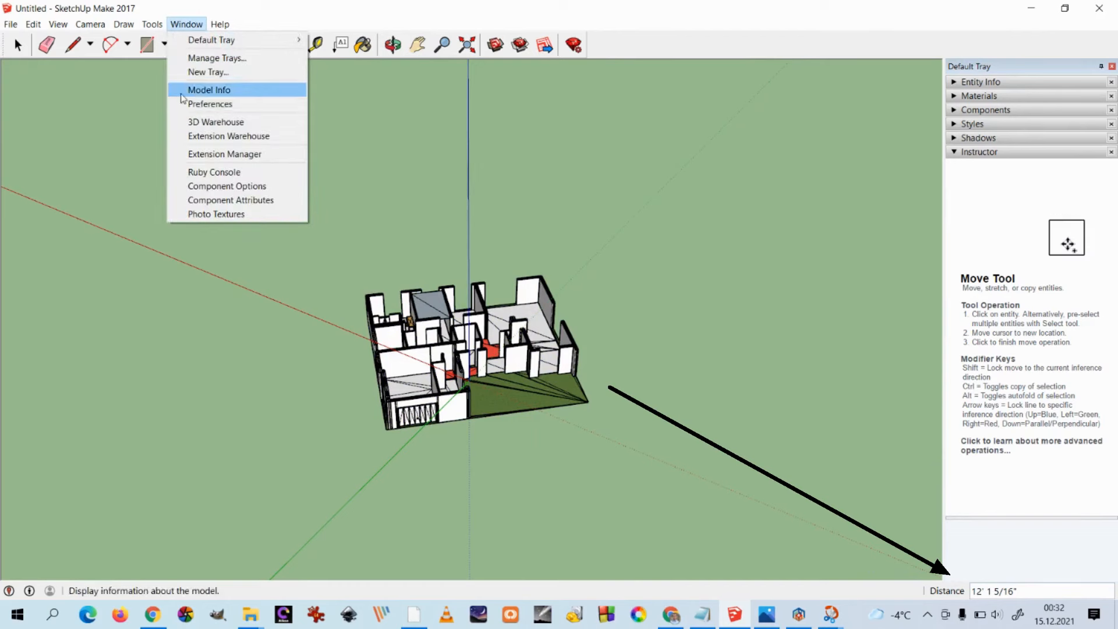
# In Model Info > Units, set lengths to Decimal centimetres with 0,0cm precision, then close.
pyautogui.click(193, 90)
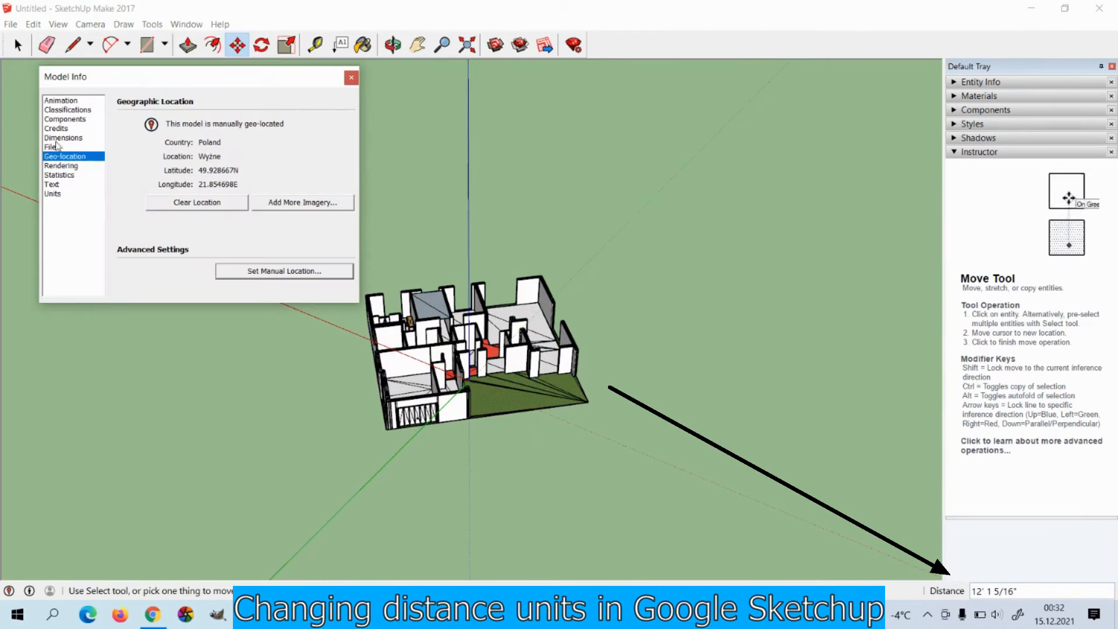
pyautogui.click(67, 137)
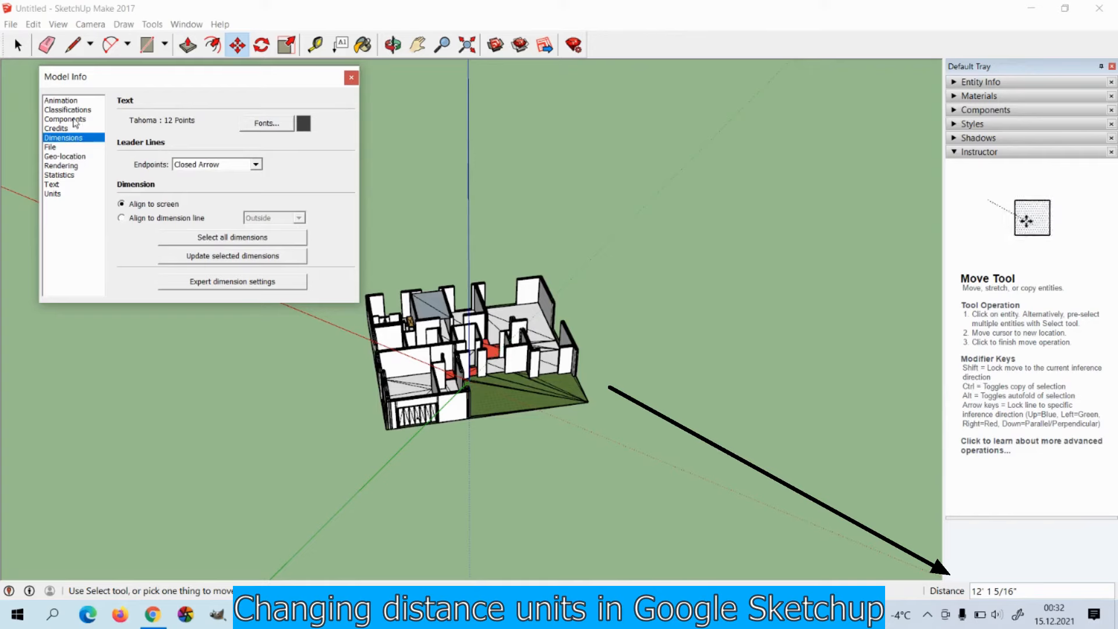
pyautogui.click(64, 119)
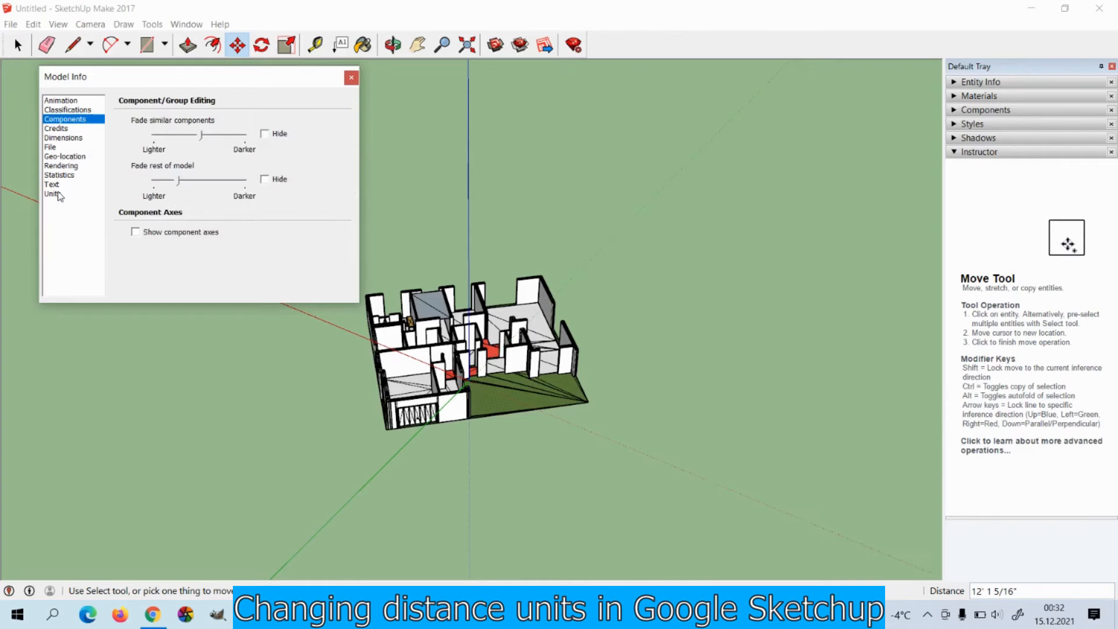
pyautogui.click(52, 193)
pyautogui.click(228, 122)
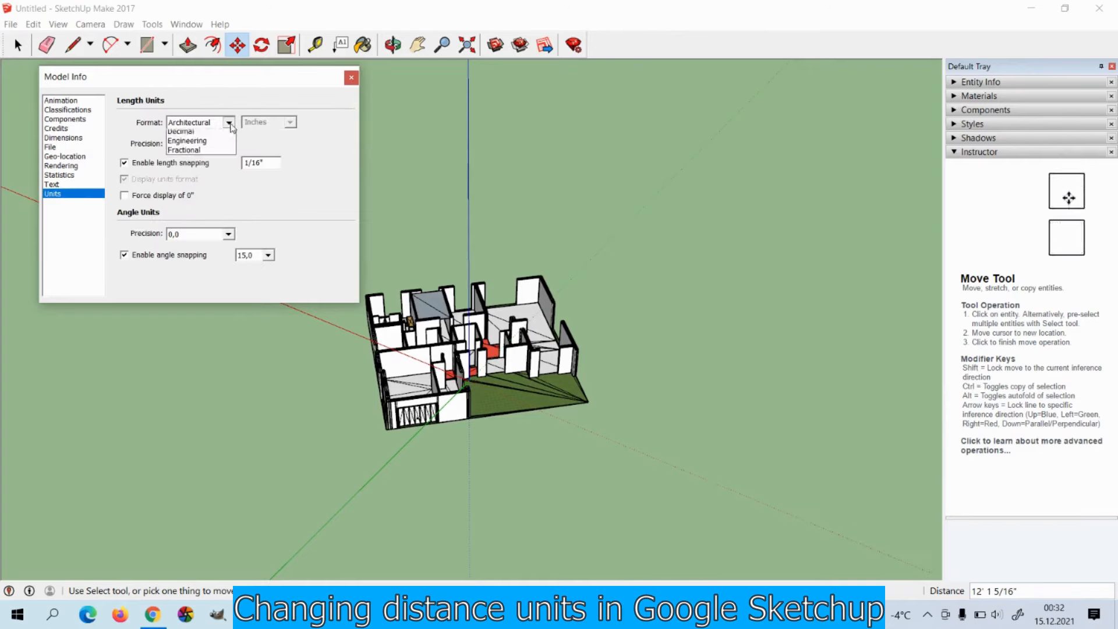
pyautogui.click(204, 139)
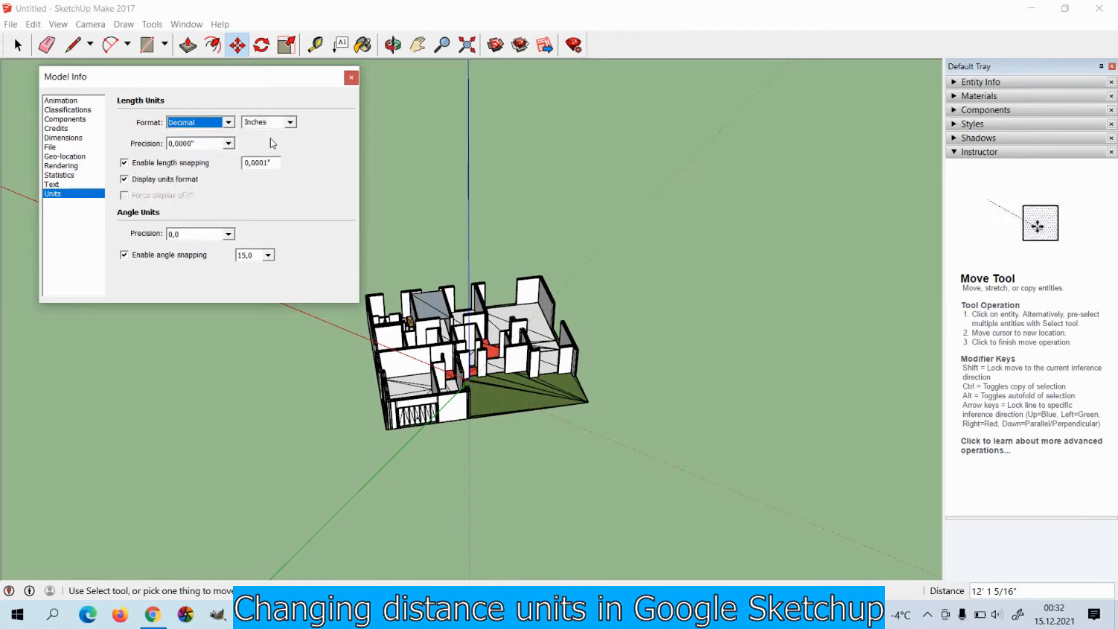
pyautogui.click(289, 122)
pyautogui.click(262, 153)
pyautogui.click(268, 122)
pyautogui.click(263, 155)
pyautogui.click(289, 124)
pyautogui.click(263, 163)
pyautogui.click(227, 143)
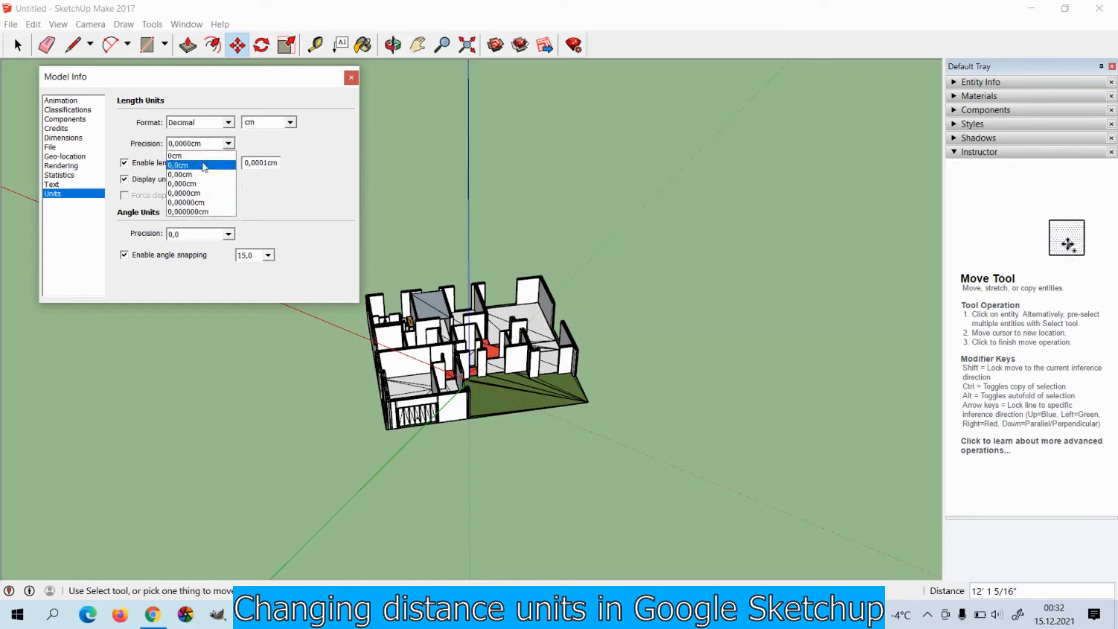
pyautogui.click(204, 165)
pyautogui.click(351, 78)
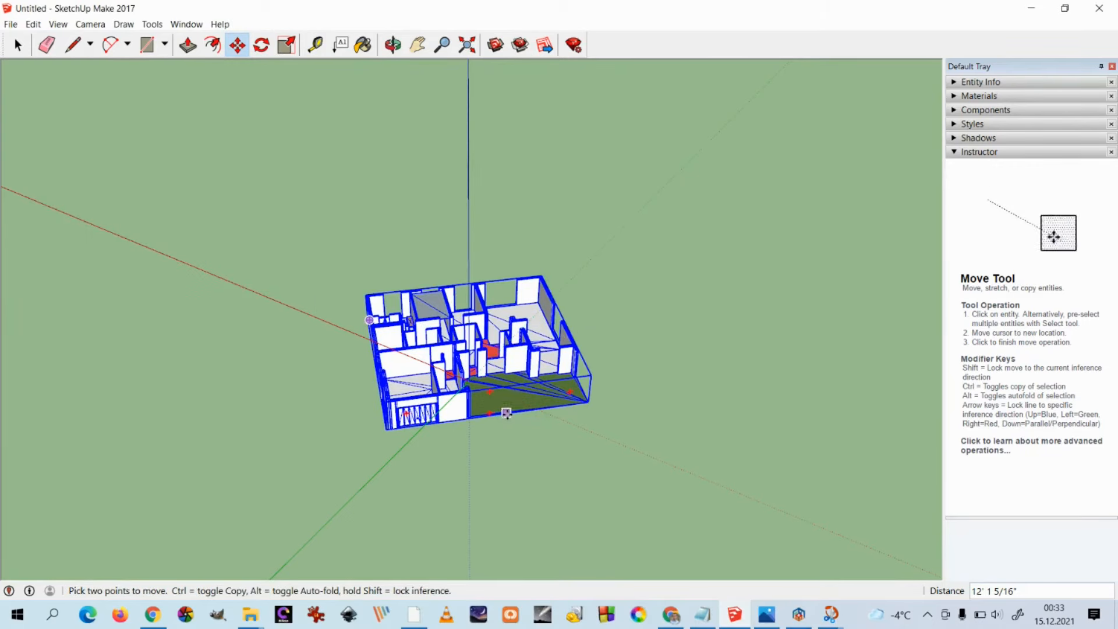
# Move the house model 225,9cm across the ground.
pyautogui.click(511, 414)
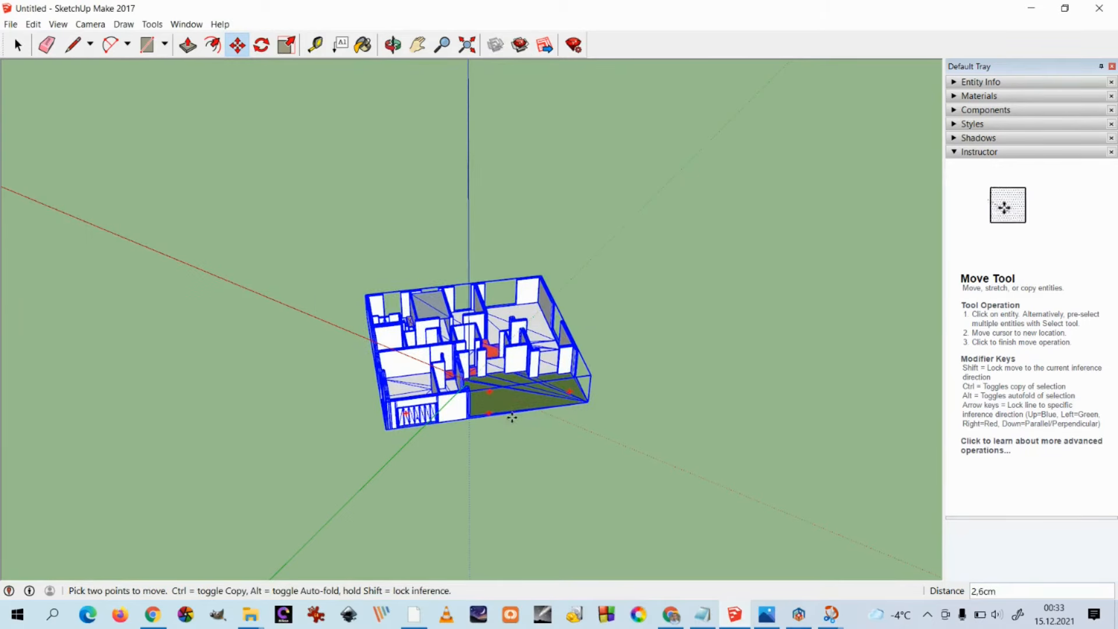
pyautogui.click(518, 435)
pyautogui.rightClick(518, 434)
pyautogui.click(750, 343)
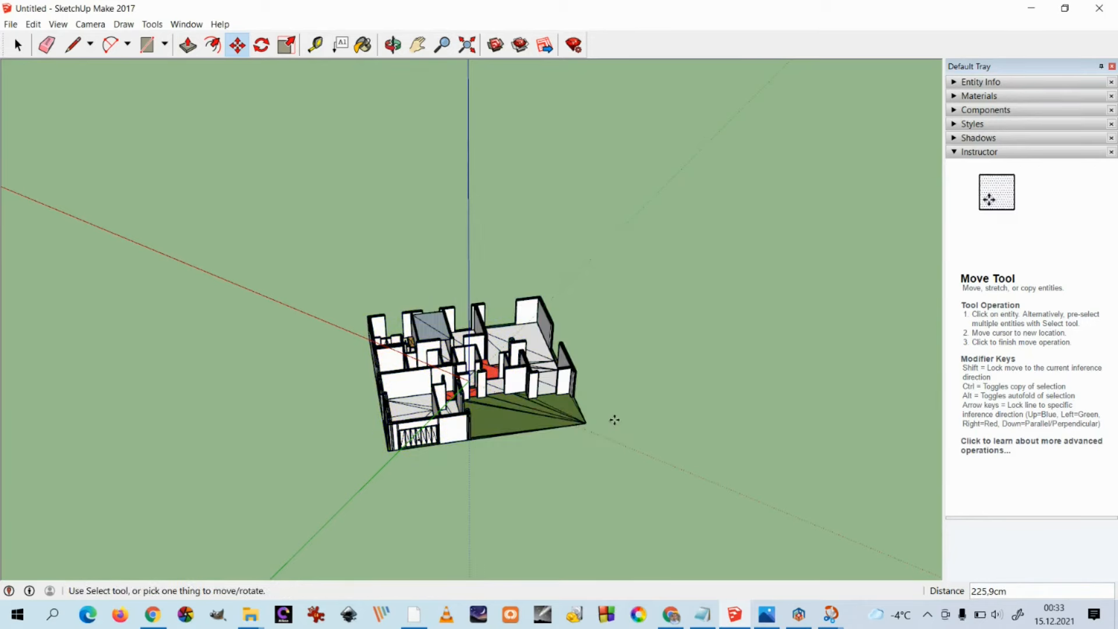
# Undo and redo that move, then move the house again by 998,7cm.
pyautogui.click(33, 23)
pyautogui.click(47, 39)
pyautogui.click(33, 24)
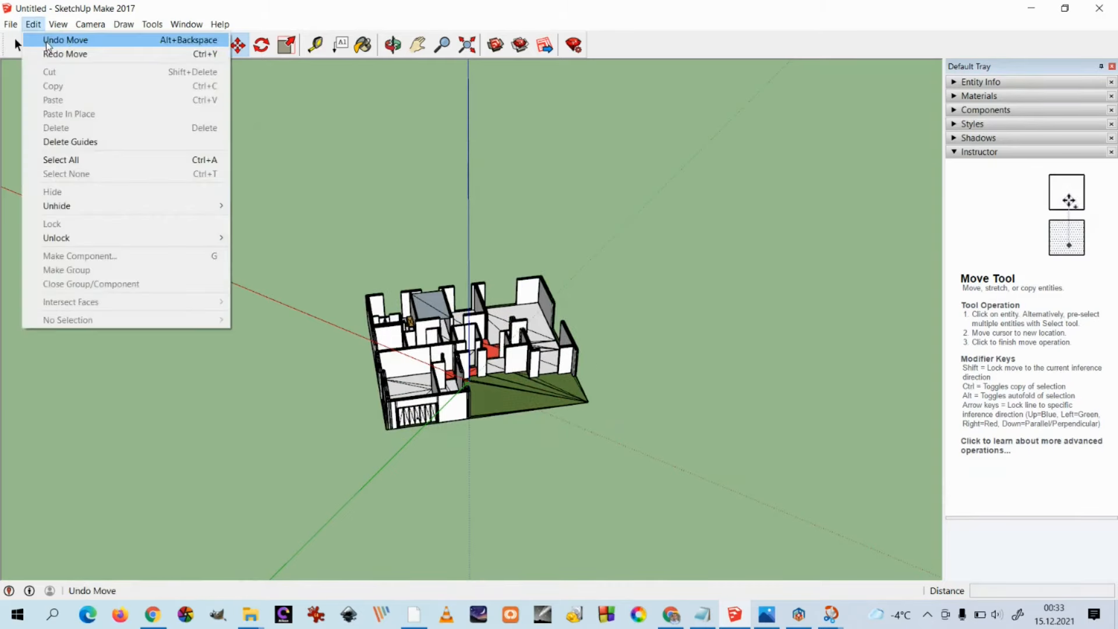
pyautogui.click(59, 53)
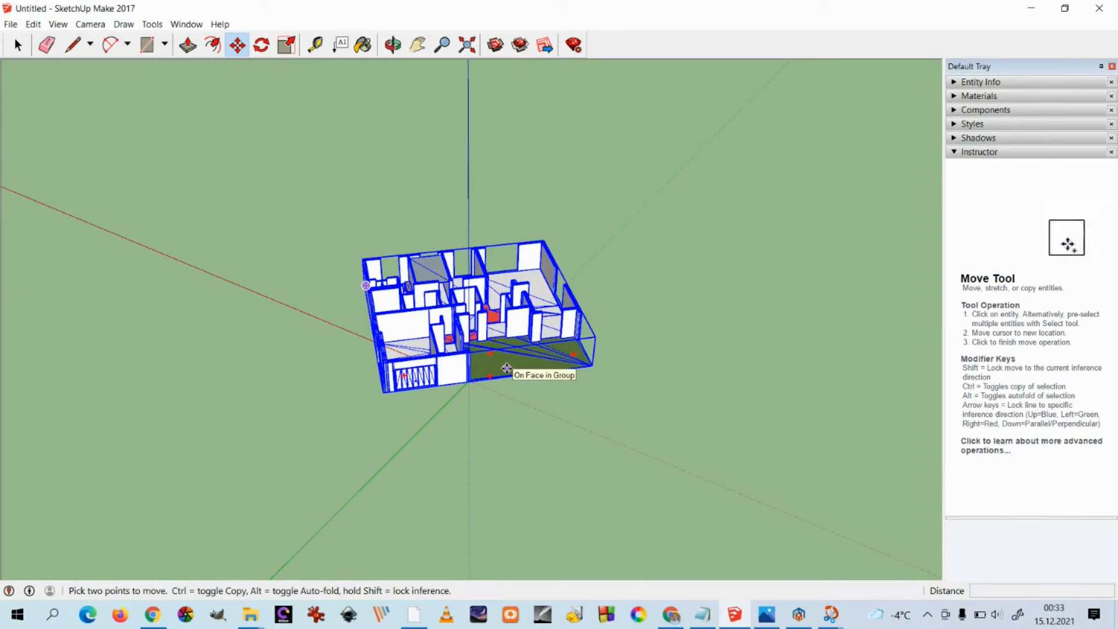
pyautogui.click(506, 368)
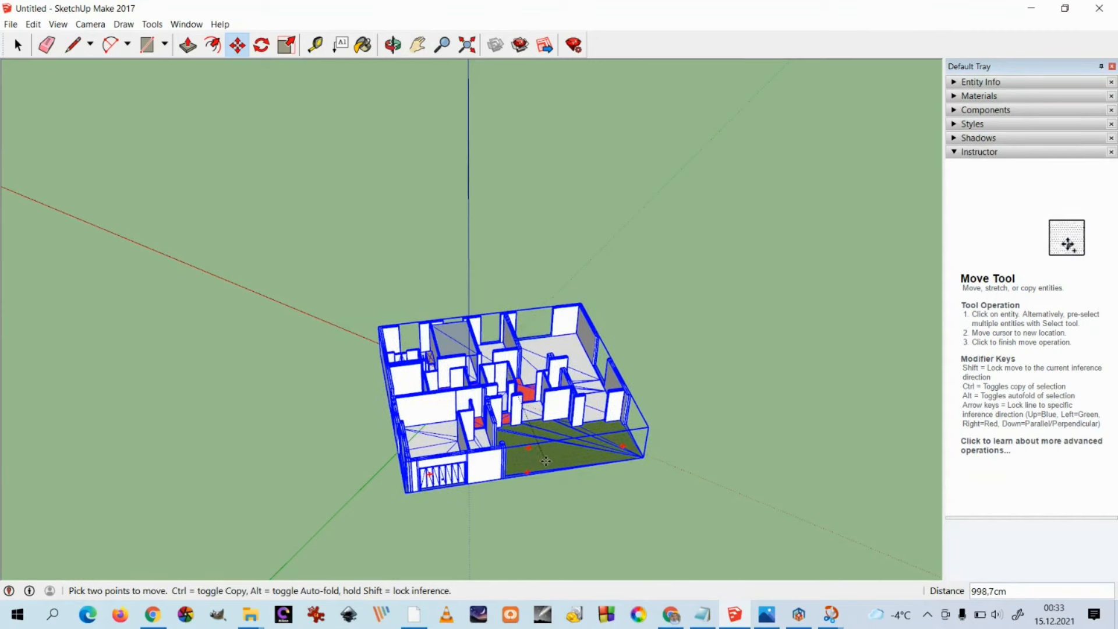
pyautogui.click(545, 461)
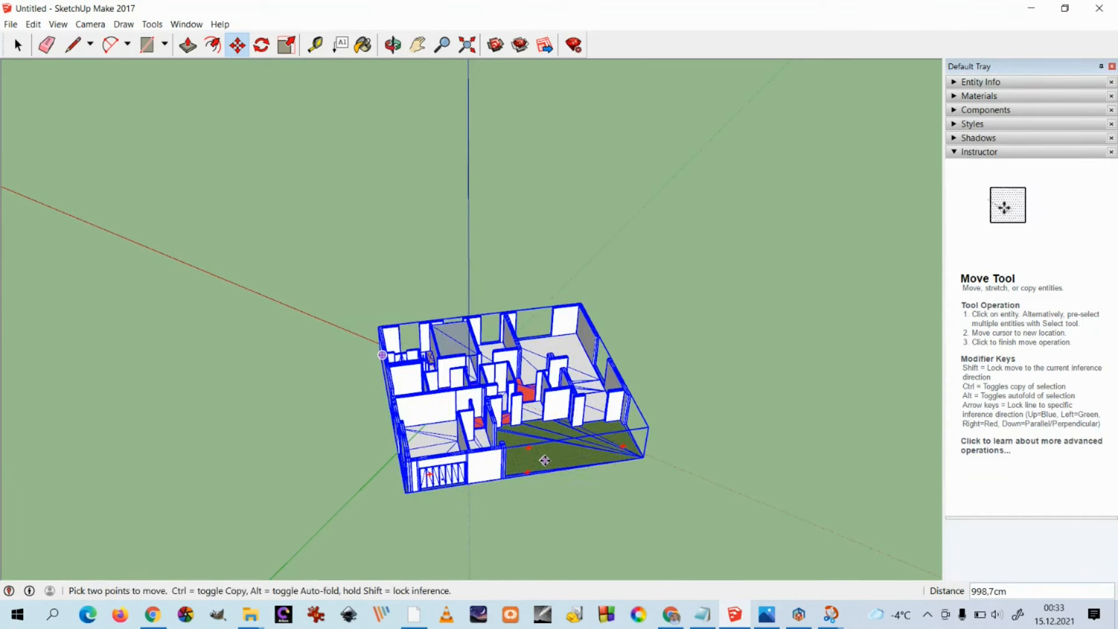
# Export the model as the Google Earth file House2.kmz in the Sweet Home to Google Earth folder.
pyautogui.click(10, 24)
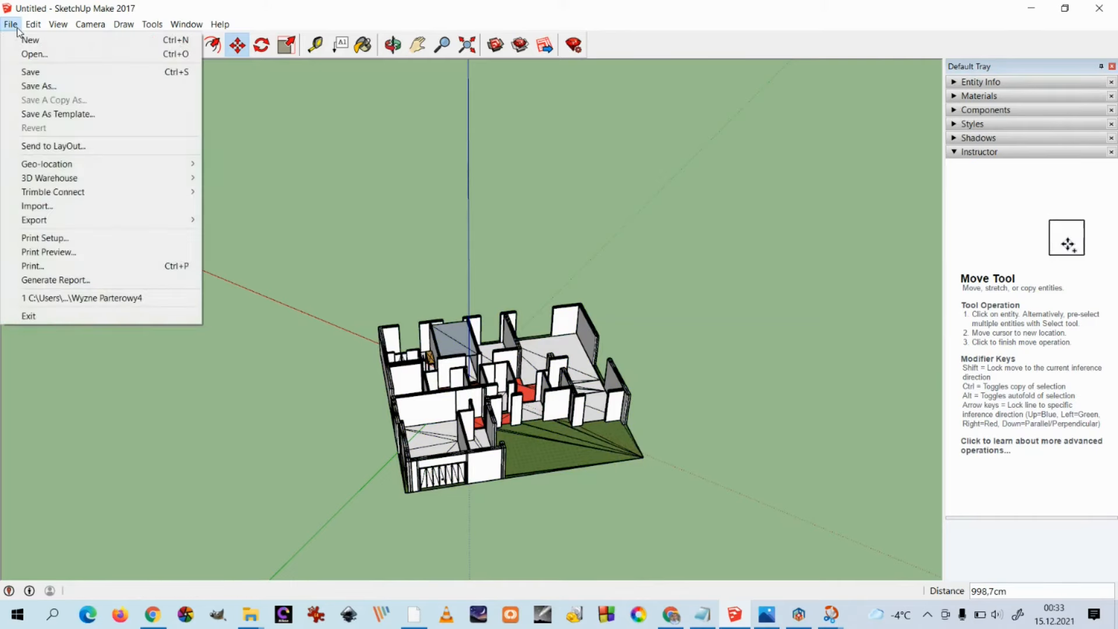
pyautogui.moveTo(73, 219)
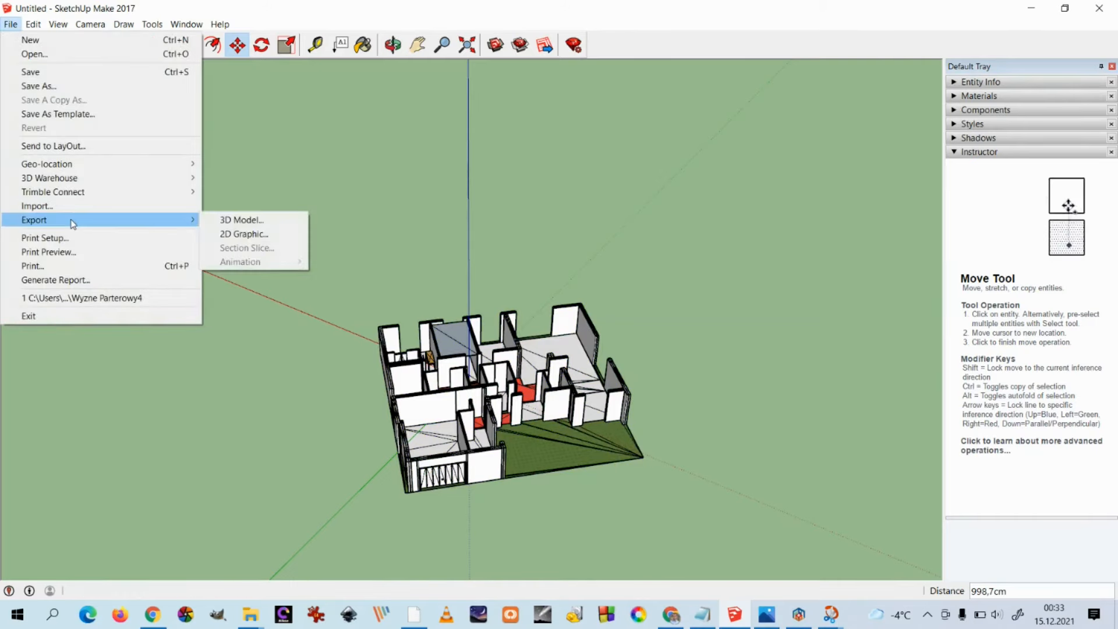
pyautogui.click(243, 220)
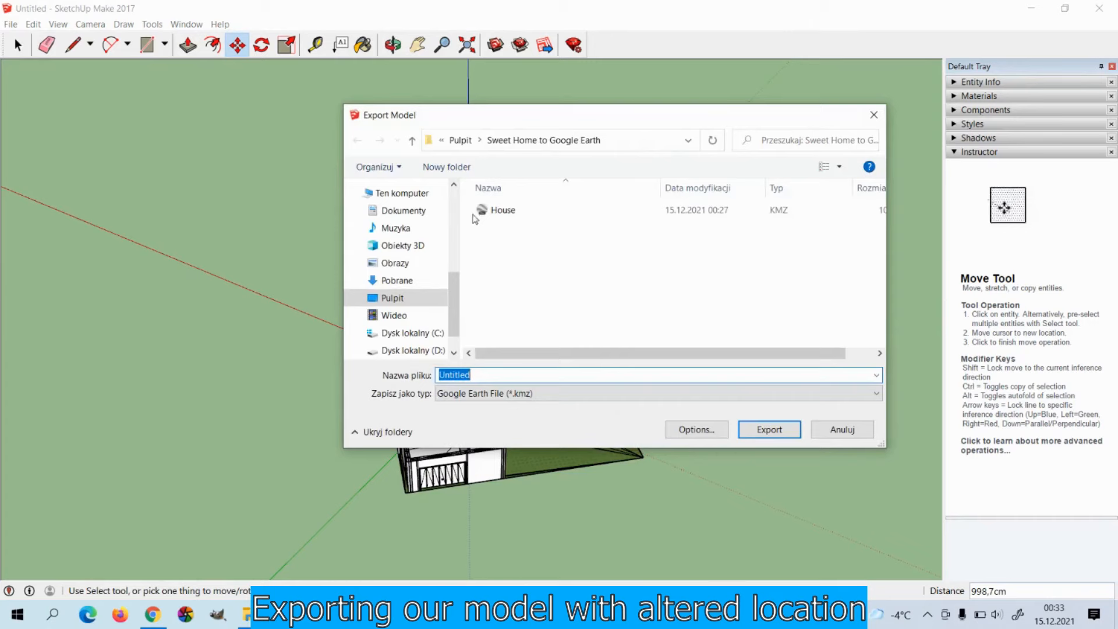
pyautogui.click(502, 210)
pyautogui.click(476, 375)
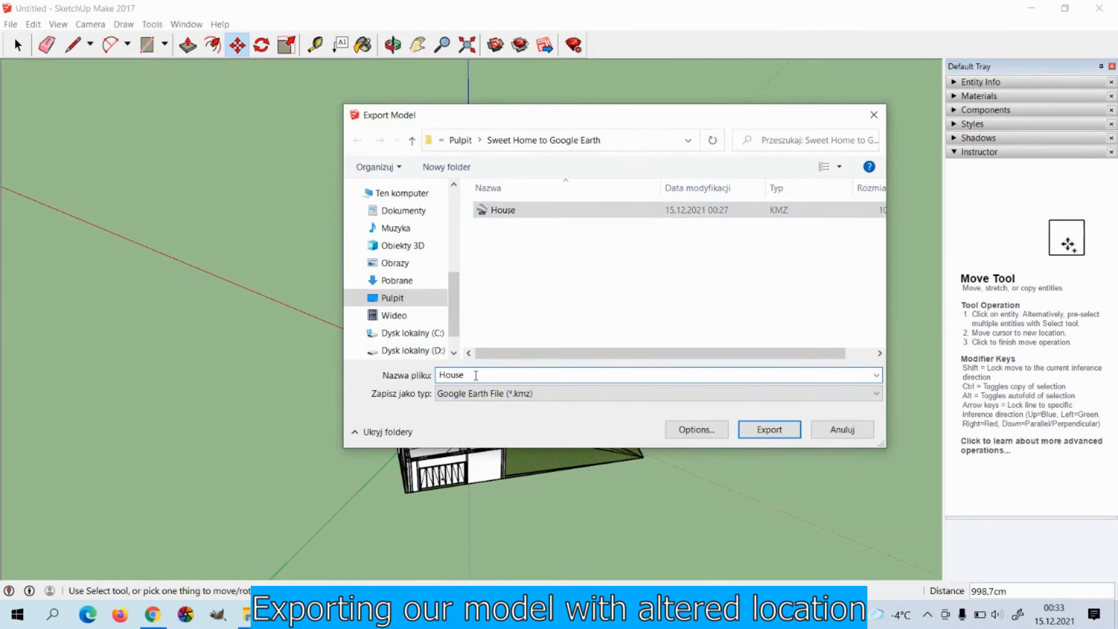
pyautogui.write('2')
pyautogui.click(772, 430)
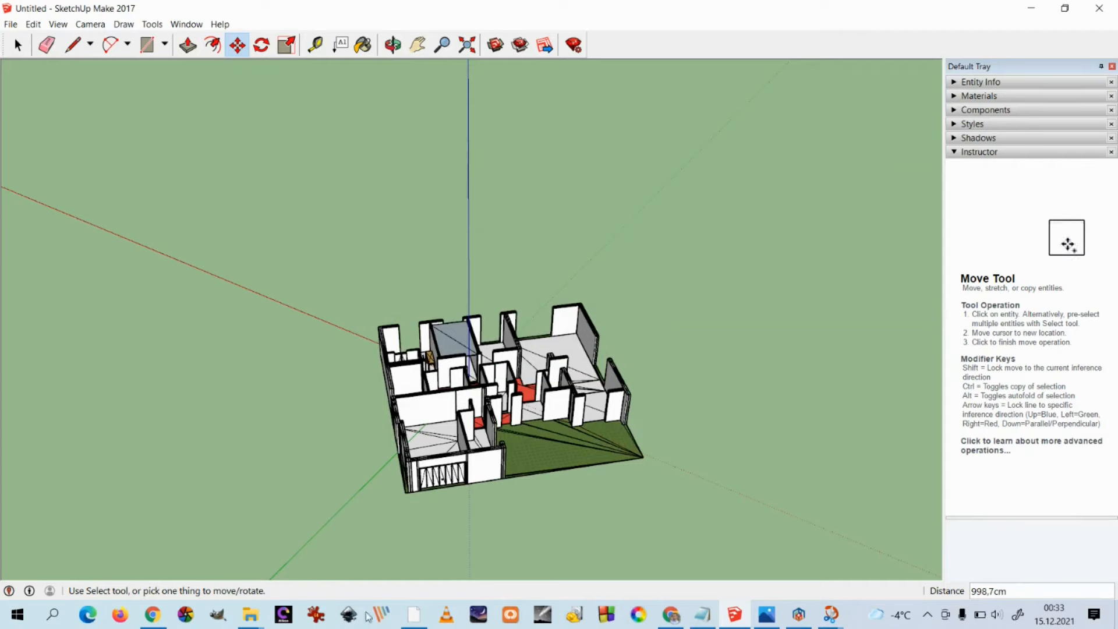
# Open House2.kmz from the Sweet Home to Google Earth folder in File Explorer.
pyautogui.moveTo(250, 614)
pyautogui.click(542, 553)
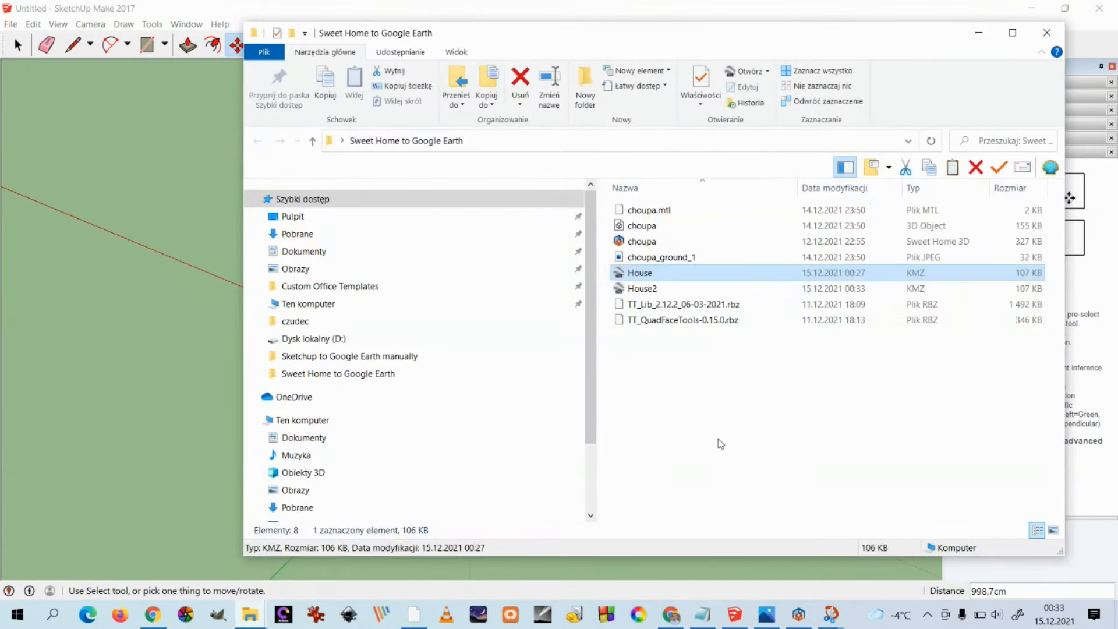
pyautogui.doubleClick(656, 289)
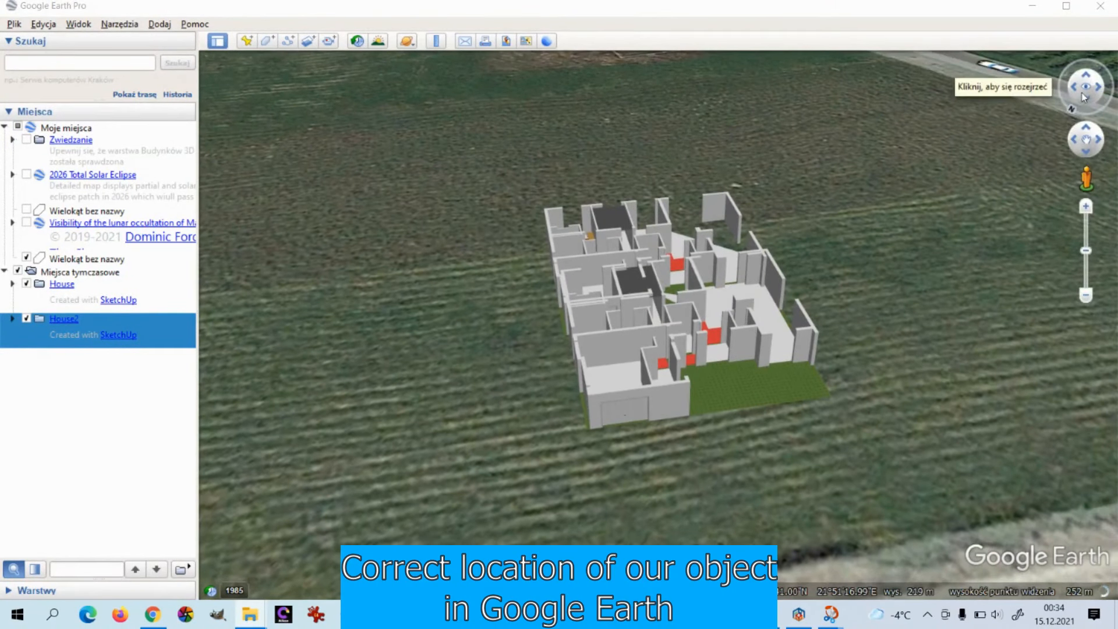
# Uncheck the old House layer in Temporary Places and pan across the field.
pyautogui.moveTo(1070, 109); pyautogui.dragTo(1066, 46)
pyautogui.click(26, 284)
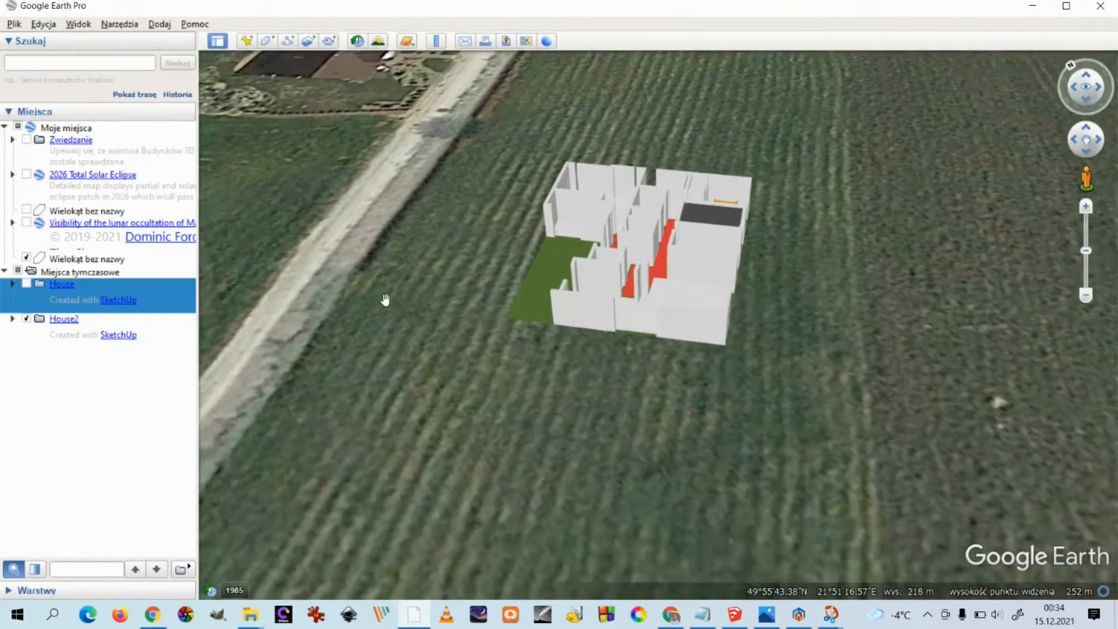
pyautogui.scroll(-3, 401, 294)
pyautogui.moveTo(386, 361); pyautogui.dragTo(671, 480)
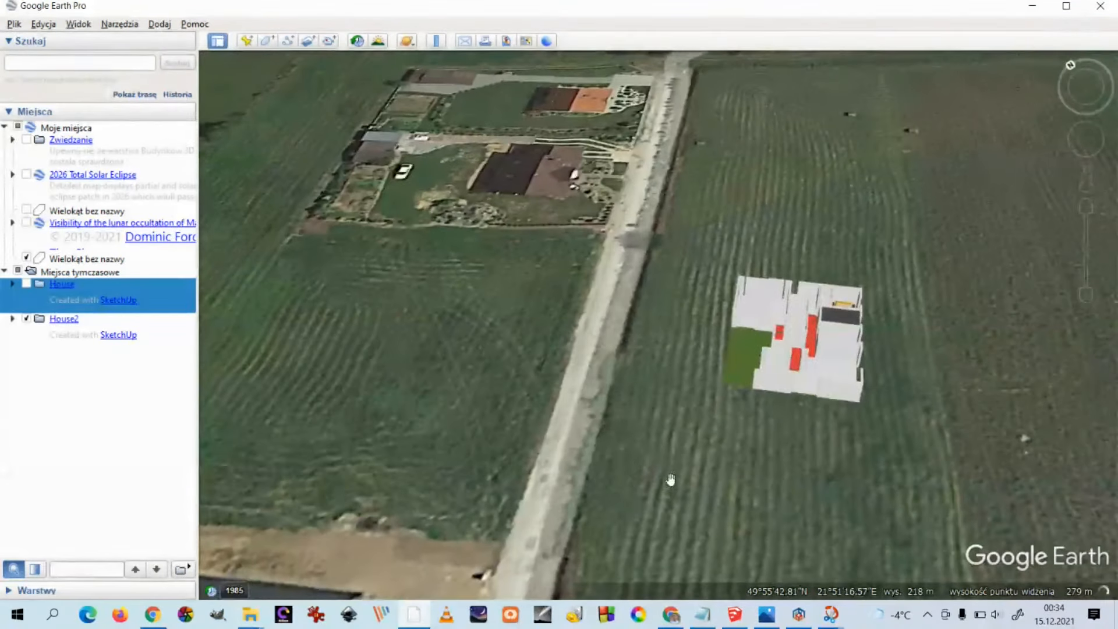
pyautogui.scroll(1, 669, 385)
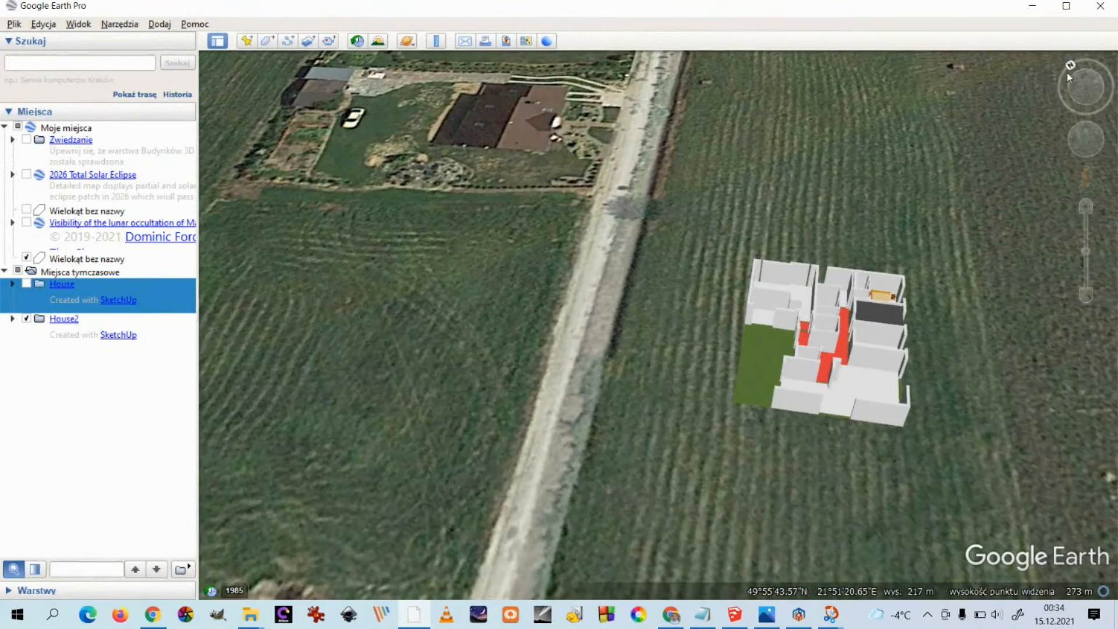
# Turn, pan, zoom and tilt the view so House2 sits above the road.
pyautogui.moveTo(1071, 69); pyautogui.dragTo(1064, 122)
pyautogui.moveTo(584, 353); pyautogui.dragTo(578, 367)
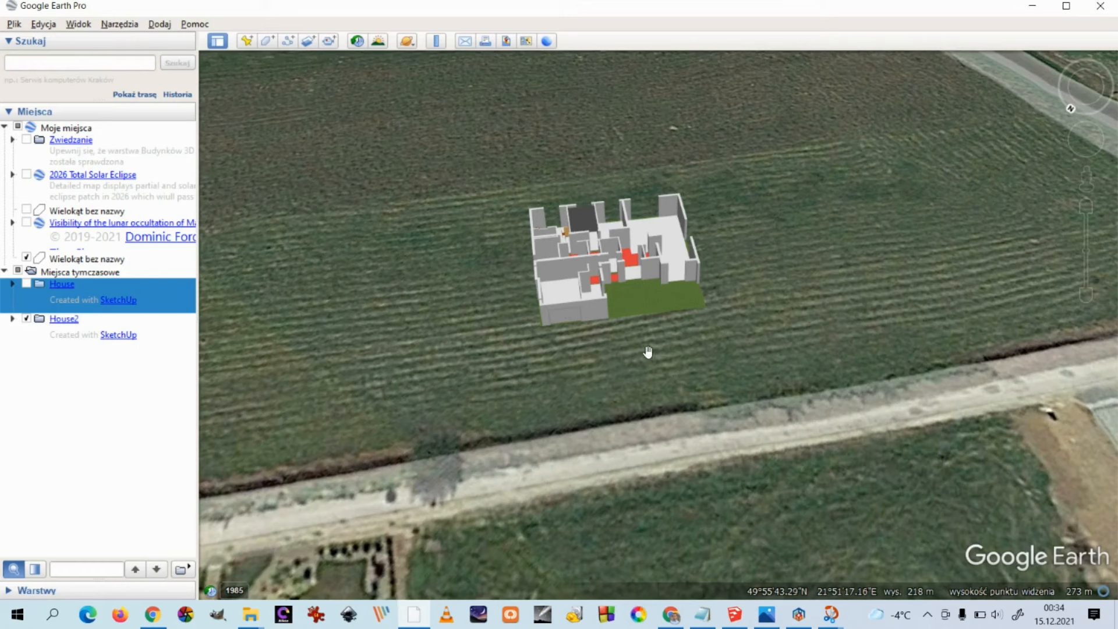
pyautogui.scroll(3, 602, 296)
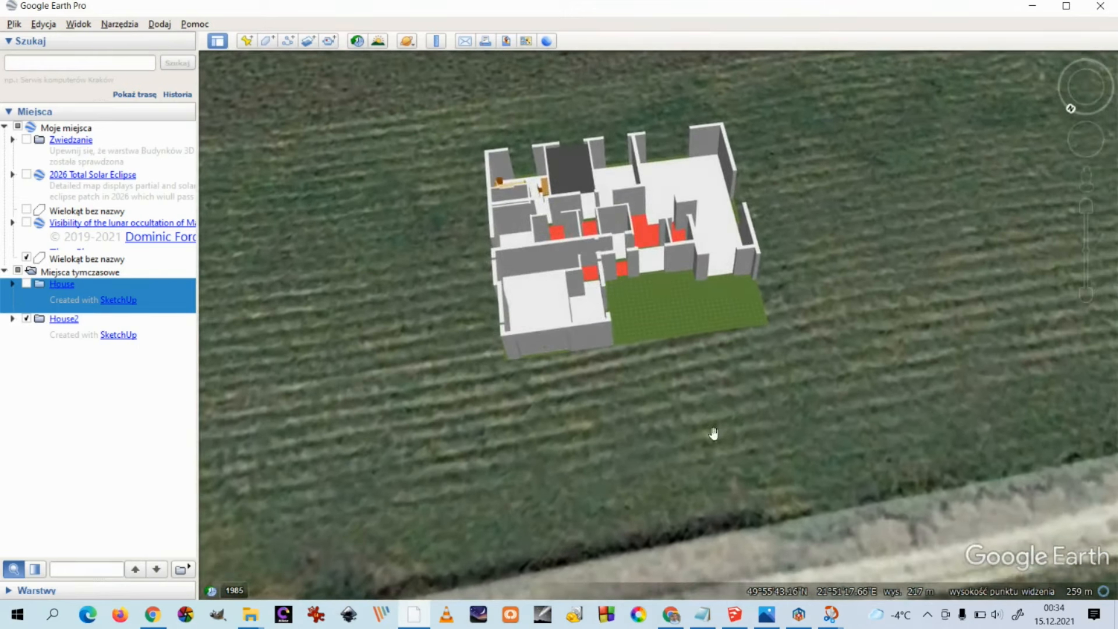
pyautogui.moveTo(713, 433); pyautogui.dragTo(787, 332, button='middle')
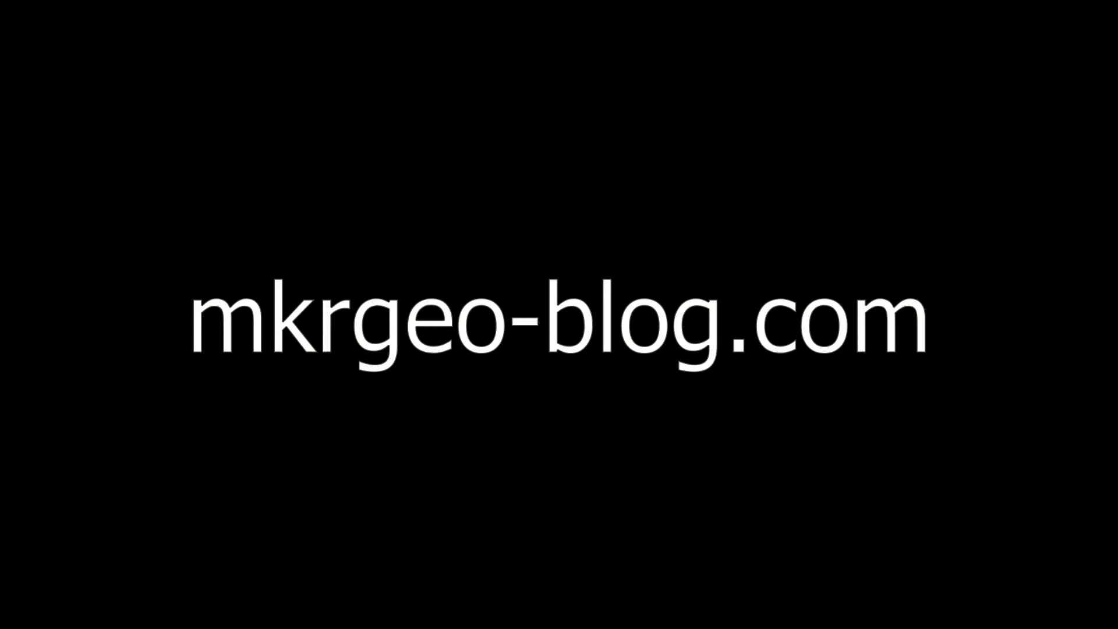